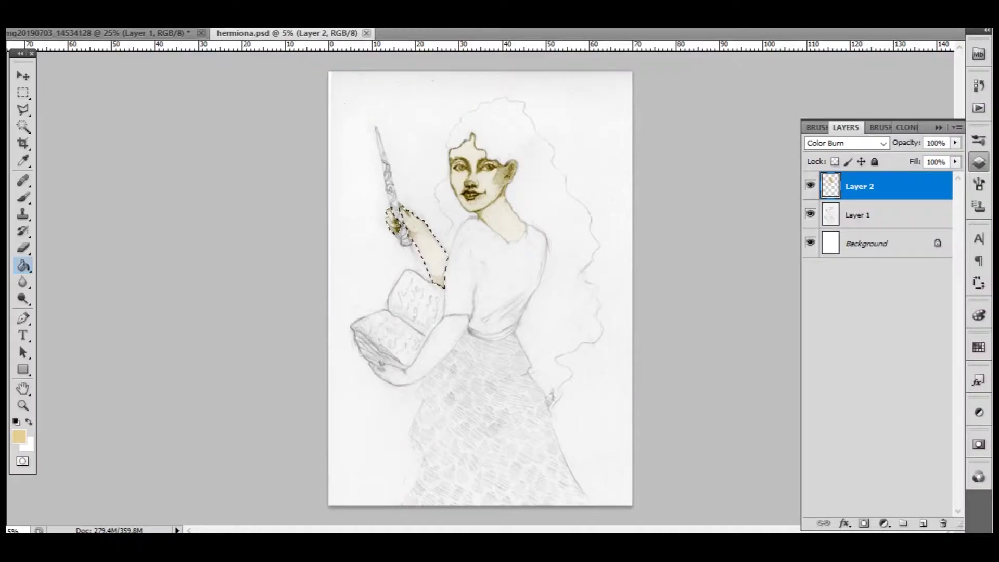
- Trace a polygonal selection around the lower arm and the hand holding the book
{"action": "scroll", "coordinate": [418, 300], "scroll_direction": "up", "scroll_amount": 4}
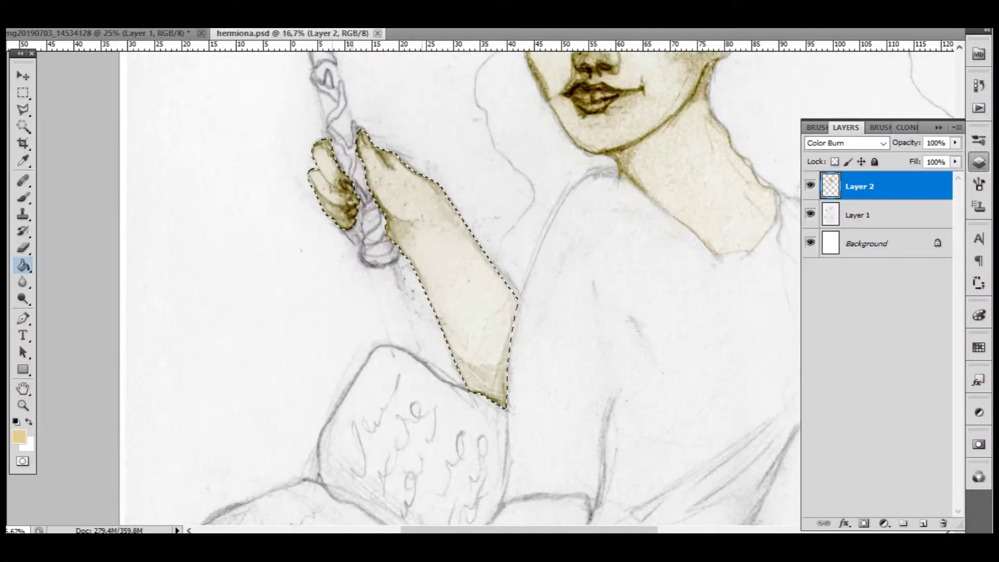
{"action": "scroll", "coordinate": [404, 289], "scroll_direction": "down", "scroll_amount": 3}
{"action": "scroll", "coordinate": [404, 289], "scroll_direction": "up", "scroll_amount": 1}
{"action": "key", "text": "l"}
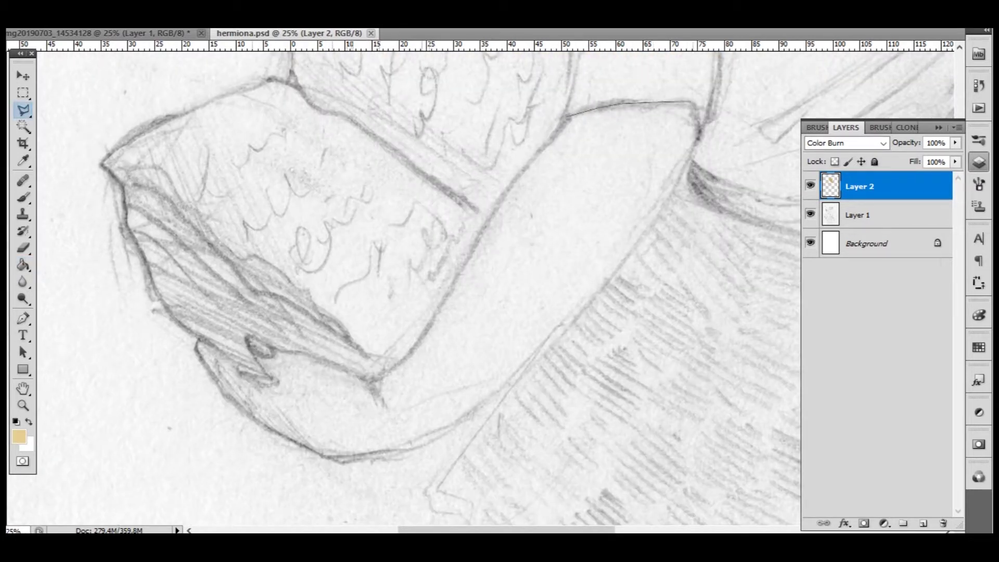
{"action": "left_click_drag", "start_coordinate": [698, 122], "coordinate": [507, 372]}
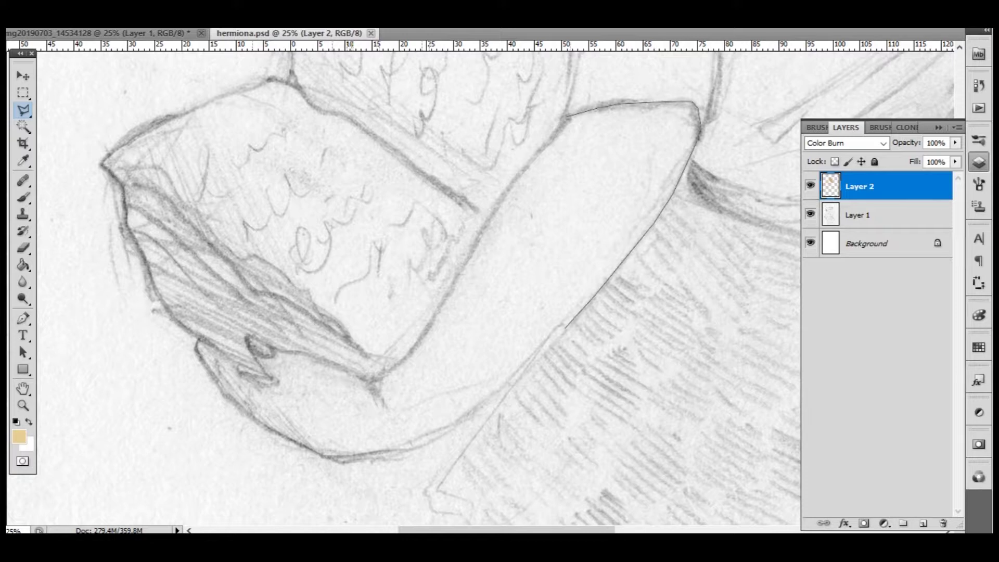
{"action": "mouse_move", "coordinate": [507, 372]}
{"action": "left_mouse_down"}
{"action": "mouse_move", "coordinate": [404, 448]}
{"action": "mouse_move", "coordinate": [260, 428]}
{"action": "mouse_move", "coordinate": [199, 357]}
{"action": "mouse_move", "coordinate": [240, 372]}
{"action": "left_mouse_up"}
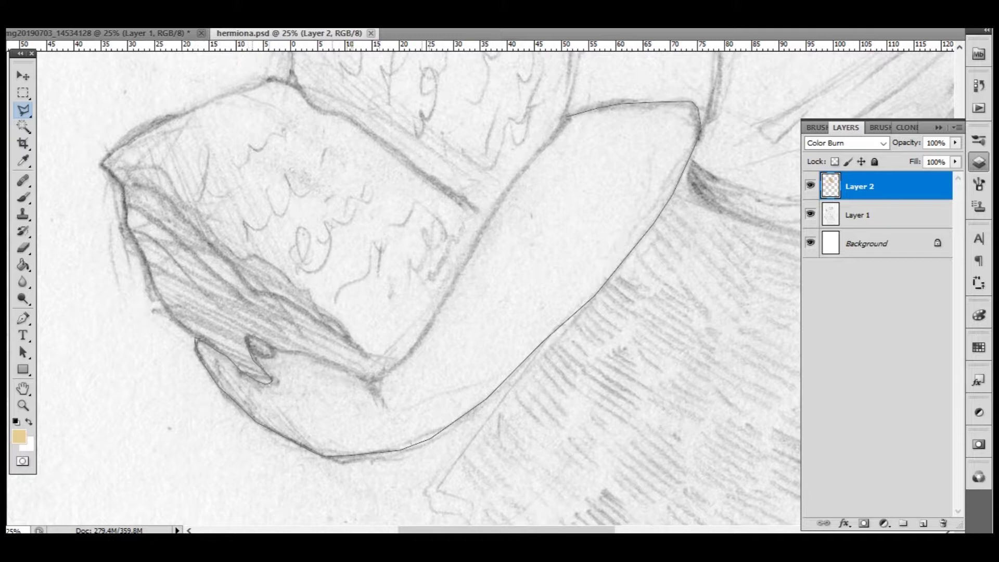
{"action": "mouse_move", "coordinate": [311, 358]}
{"action": "left_mouse_down"}
{"action": "mouse_move", "coordinate": [347, 370]}
{"action": "mouse_move", "coordinate": [401, 364]}
{"action": "mouse_move", "coordinate": [535, 152]}
{"action": "left_mouse_up"}
{"action": "left_click", "coordinate": [196, 339]}
- Fill the arm selection with the pale skin tone, deselect and zoom out
{"action": "key", "text": "ctrl+plus"}
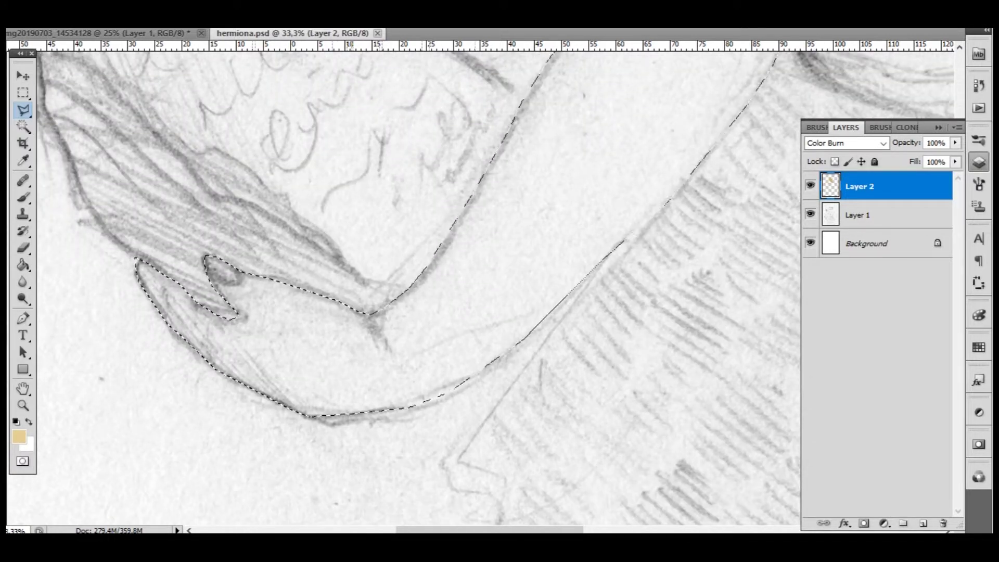
{"action": "key", "text": "ctrl+minus"}
{"action": "key", "text": "ctrl+minus"}
{"action": "key", "text": "ctrl+minus"}
{"action": "key", "text": "g"}
{"action": "key", "text": "alt+BackSpace"}
{"action": "scroll", "coordinate": [546, 292], "scroll_direction": "up", "scroll_amount": 5}
{"action": "key", "text": "m"}
{"action": "key", "text": "ctrl+d"}
{"action": "key", "text": "ctrl+minus"}
{"action": "key", "text": "ctrl+minus"}
{"action": "key", "text": "ctrl+minus"}
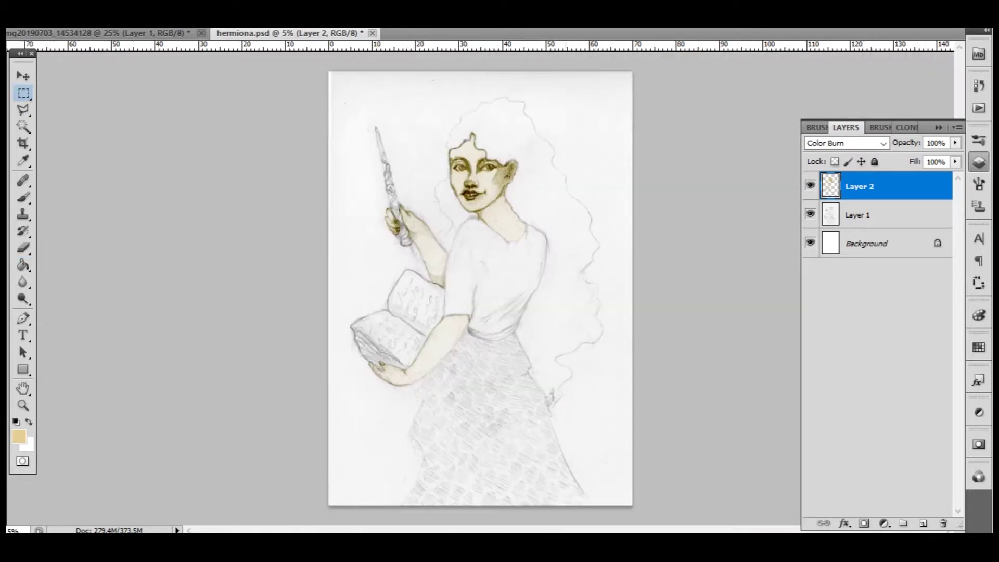
- Duplicate the skin layer, try darker blend modes, and refill face and arms with pale yellow
{"action": "key", "text": "ctrl+j"}
{"action": "key", "text": "shift+plus"}
{"action": "key", "text": "shift+plus"}
{"action": "key", "text": "shift+plus"}
{"action": "key", "text": "shift+plus"}
{"action": "key", "text": "shift+plus"}
{"action": "key", "text": "shift+minus"}
{"action": "key", "text": "shift+minus"}
{"action": "key", "text": "shift+minus"}
{"action": "key", "text": "shift+minus"}
{"action": "key", "text": "shift+minus"}
{"action": "key", "text": "shift+minus"}
{"action": "left_click", "coordinate": [19, 437]}
{"action": "left_click", "coordinate": [346, 114]}
{"action": "key", "text": "Return"}
{"action": "key", "text": "g"}
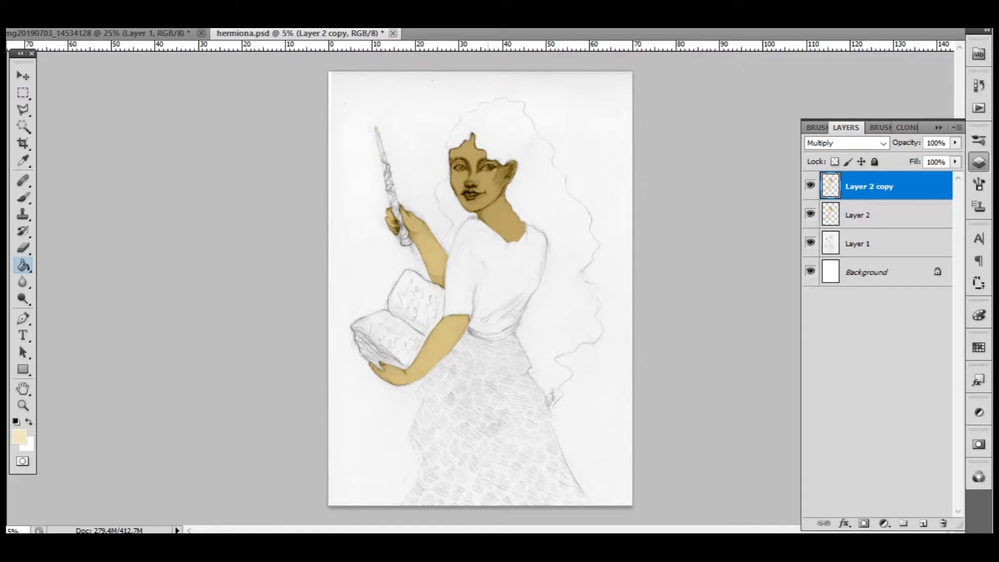
{"action": "left_click", "coordinate": [484, 192]}
{"action": "left_click", "coordinate": [424, 249]}
{"action": "left_click", "coordinate": [439, 343]}
- Refill face, neck and arms with a saturated yellow, save, and add a new layer
{"action": "left_click", "coordinate": [19, 437]}
{"action": "left_click", "coordinate": [370, 125]}
{"action": "left_click", "coordinate": [641, 96]}
{"action": "left_click", "coordinate": [484, 193]}
{"action": "left_click", "coordinate": [424, 244]}
{"action": "left_click", "coordinate": [442, 341]}
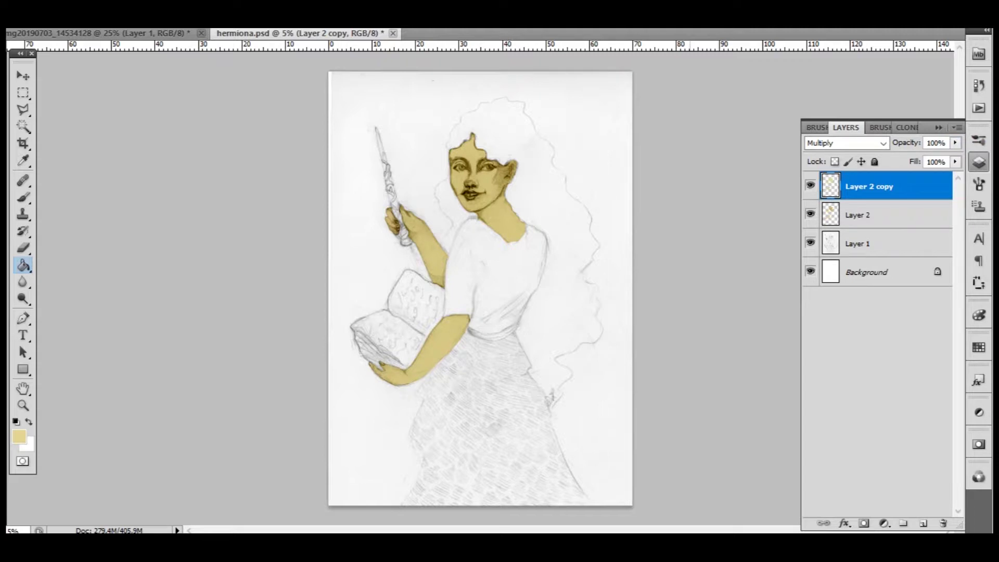
{"action": "key", "text": "ctrl+s"}
{"action": "left_click", "coordinate": [922, 523]}
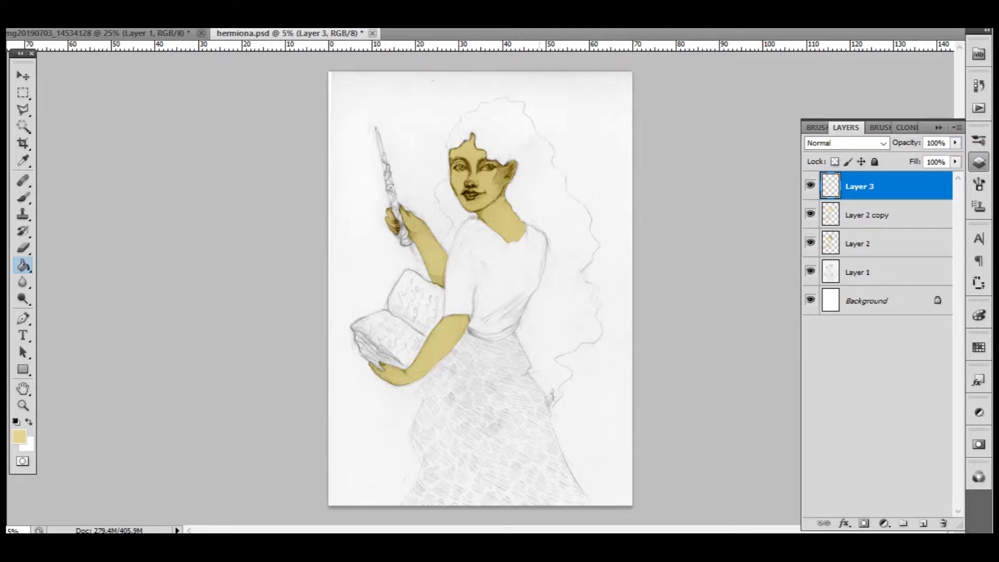
- Start the hair selection at the hairline, placing points along the forehead edge of the hair
{"action": "key", "text": "ctrl+plus"}
{"action": "key", "text": "ctrl+plus"}
{"action": "key", "text": "ctrl+plus"}
{"action": "key", "text": "l"}
{"action": "key", "text": "ctrl+plus"}
{"action": "key", "text": "ctrl+plus"}
{"action": "key", "text": "ctrl+plus"}
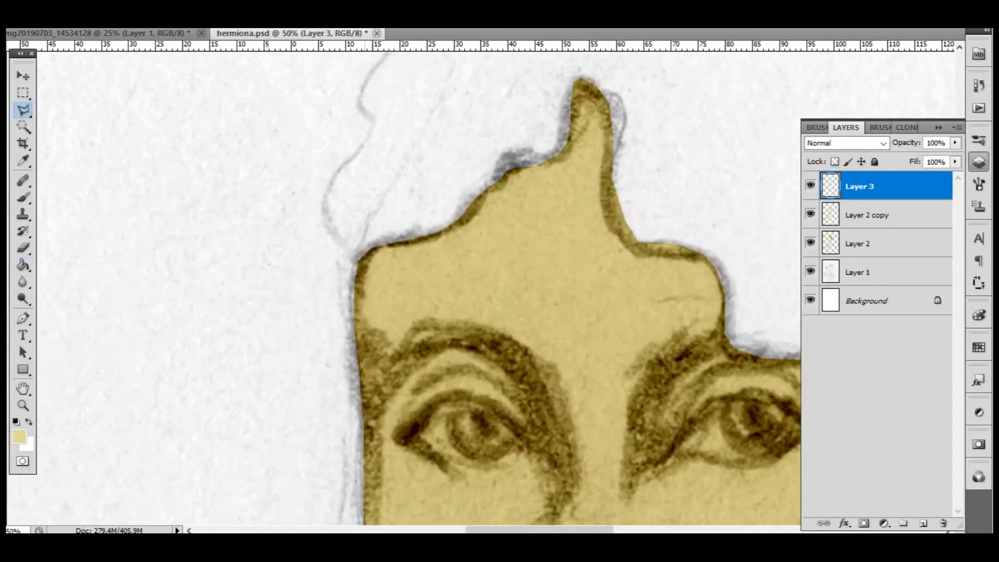
{"action": "left_click", "coordinate": [322, 196]}
{"action": "left_click", "coordinate": [359, 102]}
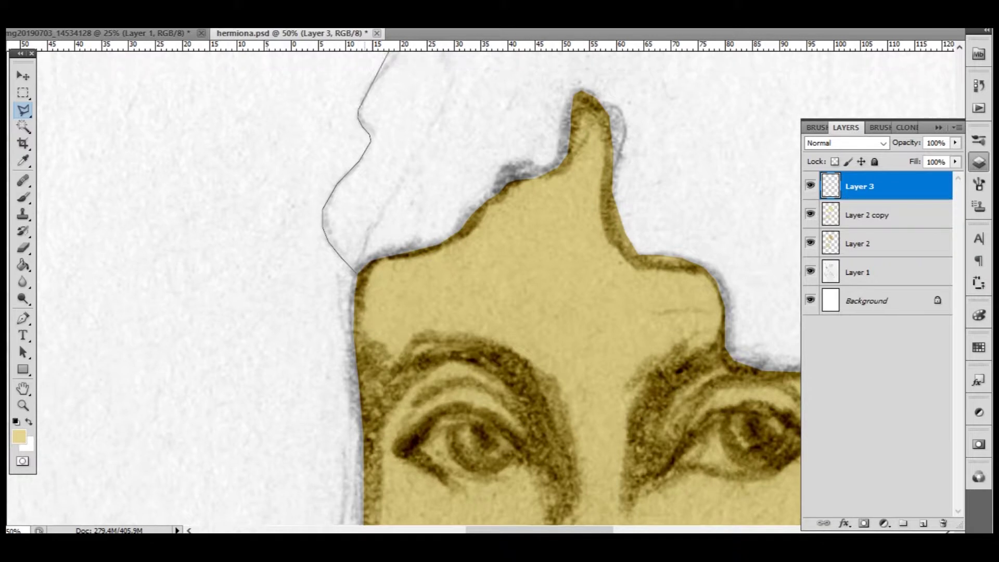
{"action": "scroll", "coordinate": [359, 104], "scroll_direction": "up", "scroll_amount": 5}
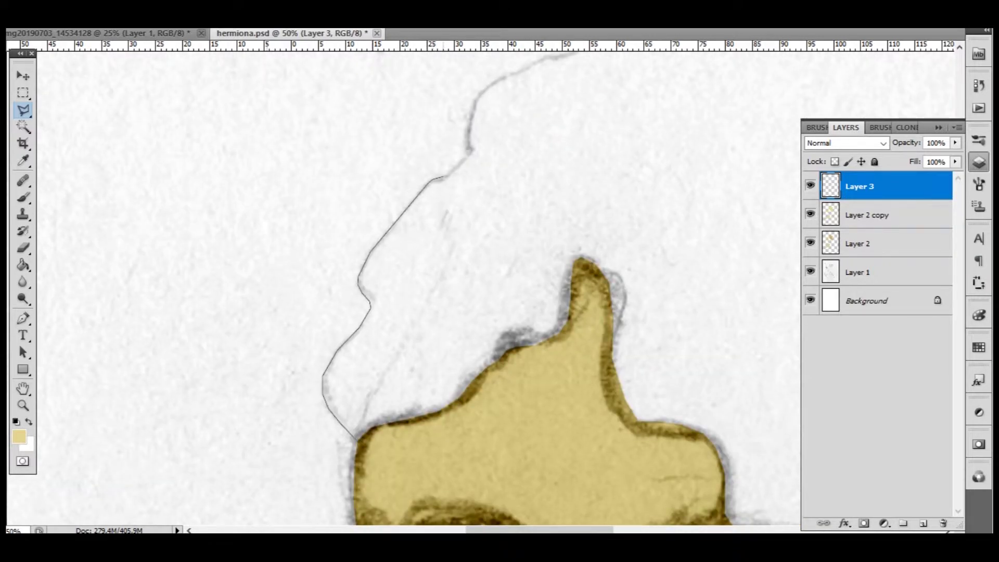
{"action": "left_click", "coordinate": [476, 96]}
{"action": "left_click", "coordinate": [504, 74]}
{"action": "left_click", "coordinate": [546, 59]}
{"action": "scroll", "coordinate": [546, 58], "scroll_direction": "up", "scroll_amount": 5}
{"action": "left_click", "coordinate": [590, 198]}
{"action": "left_click", "coordinate": [615, 179]}
{"action": "left_click", "coordinate": [630, 136]}
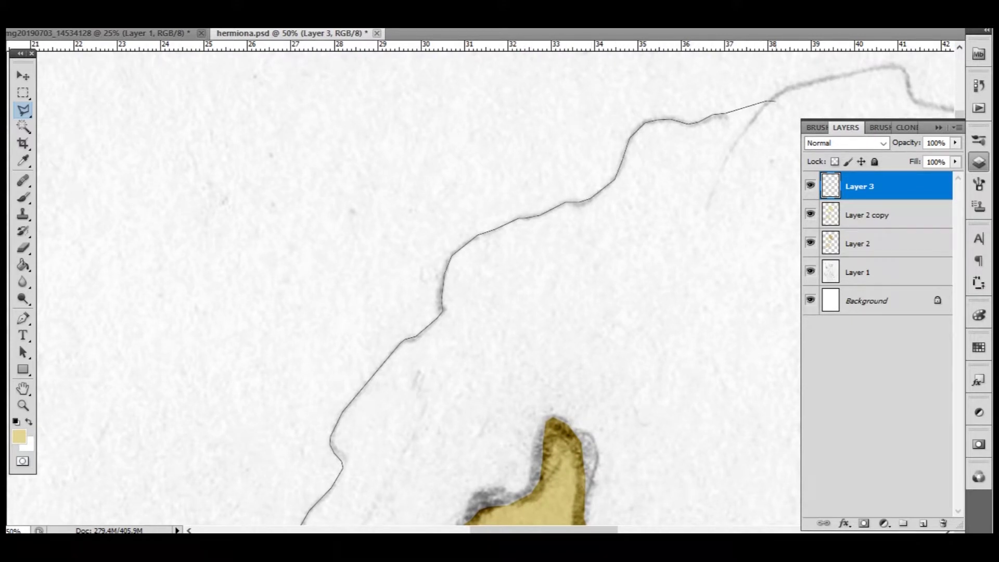
- Continue the hair outline across the top and down the right side
{"action": "left_click_drag", "start_coordinate": [806, 76], "coordinate": [447, 164]}
{"action": "left_click", "coordinate": [427, 171]}
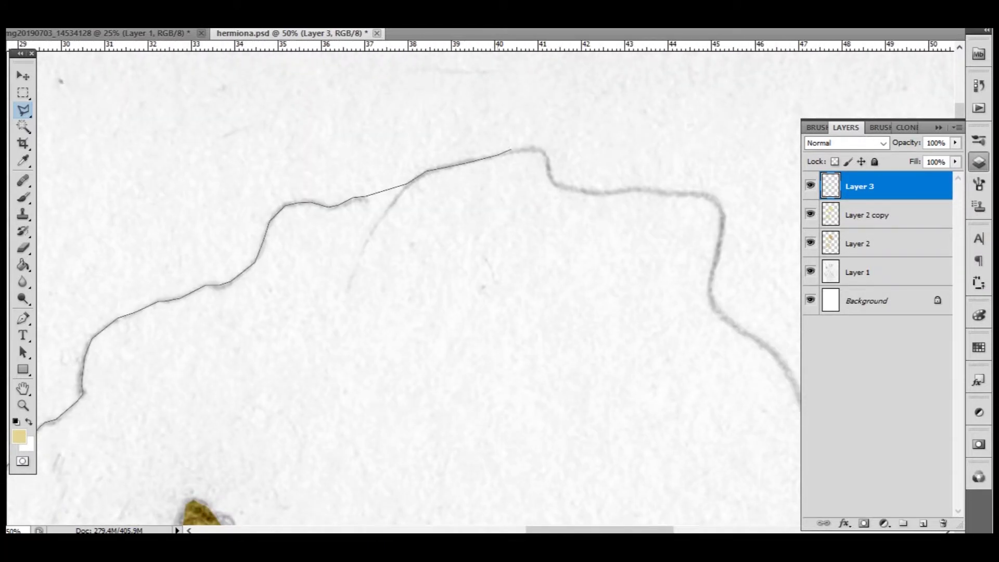
{"action": "left_click", "coordinate": [631, 189]}
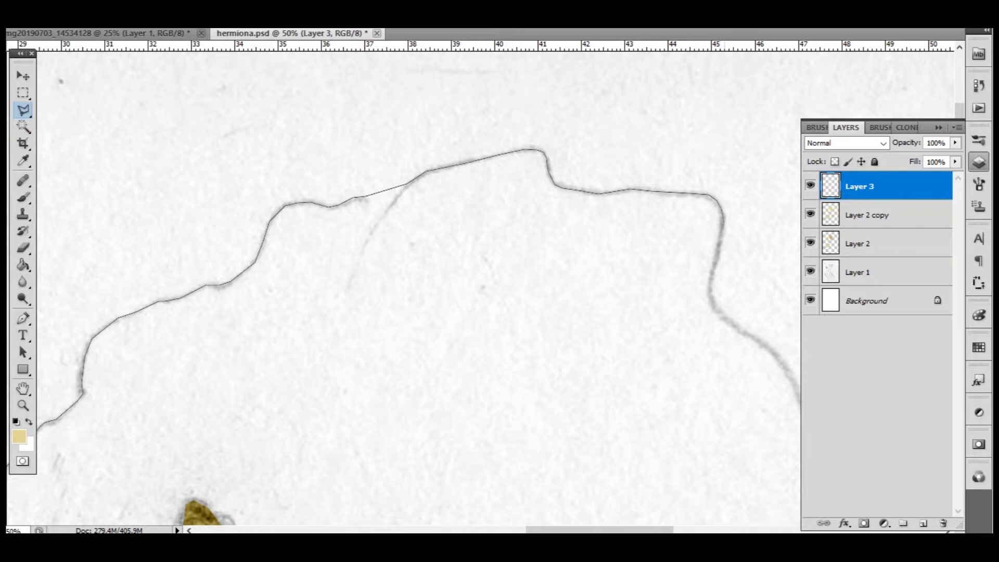
{"action": "left_click_drag", "start_coordinate": [798, 367], "coordinate": [624, 334]}
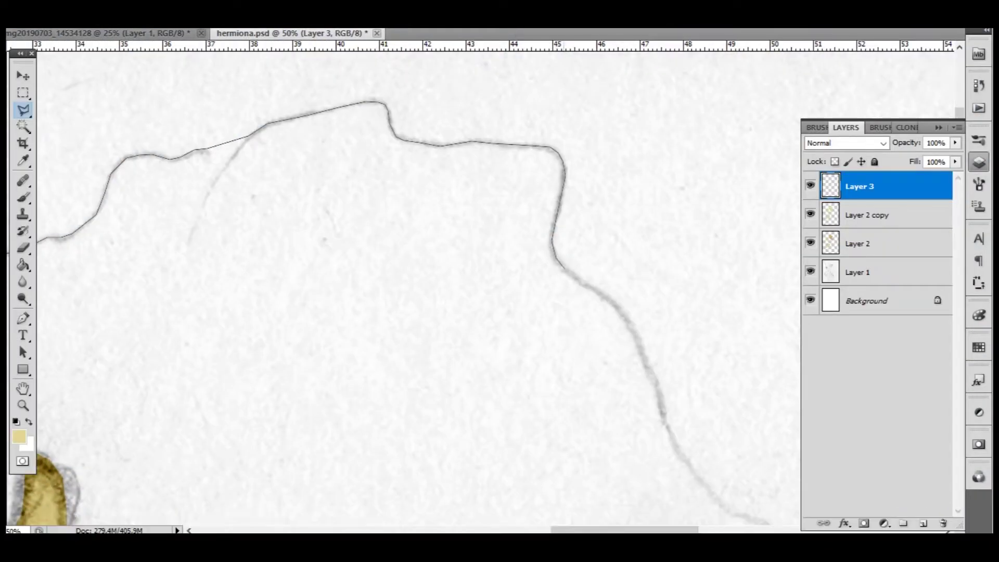
{"action": "left_click", "coordinate": [667, 439]}
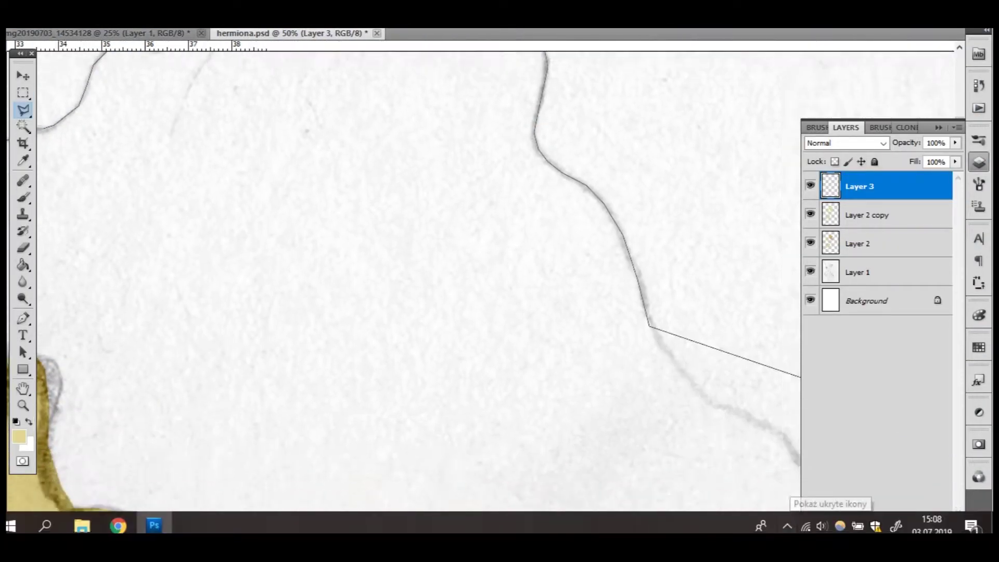
{"action": "left_click", "coordinate": [488, 229]}
{"action": "left_click", "coordinate": [607, 323]}
{"action": "left_click", "coordinate": [598, 464]}
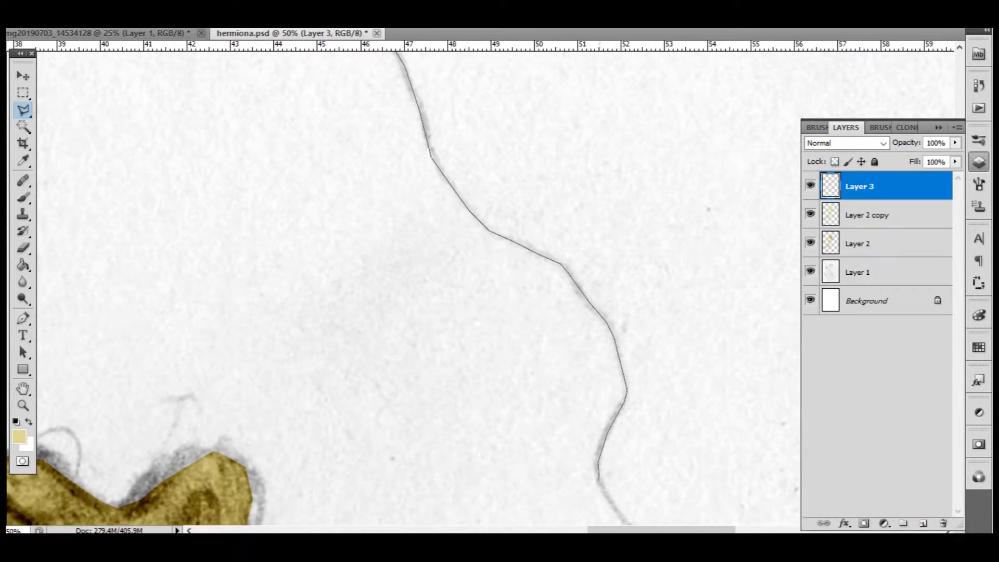
{"action": "key", "text": "ctrl+minus"}
{"action": "key", "text": "ctrl+minus"}
{"action": "key", "text": "ctrl+minus"}
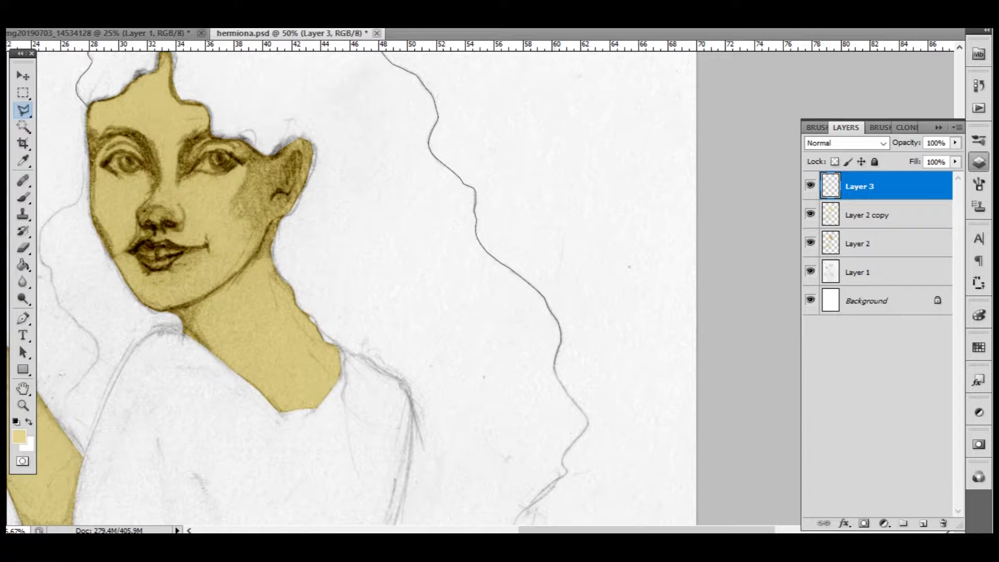
- Close the hair outline into a complete selection and zoom out to check it
{"action": "scroll", "coordinate": [364, 286], "scroll_direction": "down", "scroll_amount": 3}
{"action": "scroll", "coordinate": [364, 286], "scroll_direction": "down", "scroll_amount": 3}
{"action": "scroll", "coordinate": [364, 286], "scroll_direction": "down", "scroll_amount": 2}
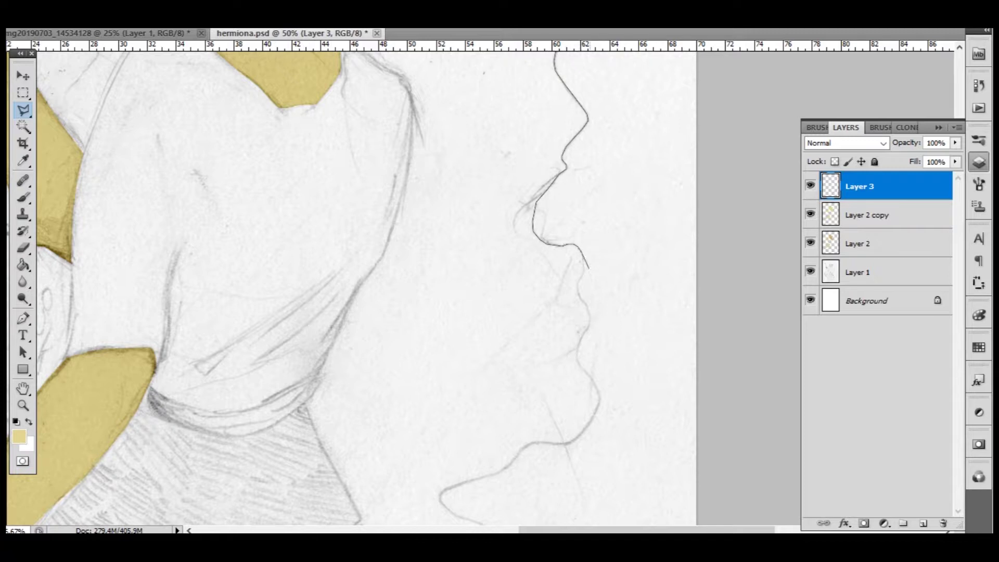
{"action": "scroll", "coordinate": [644, 359], "scroll_direction": "up", "scroll_amount": 3}
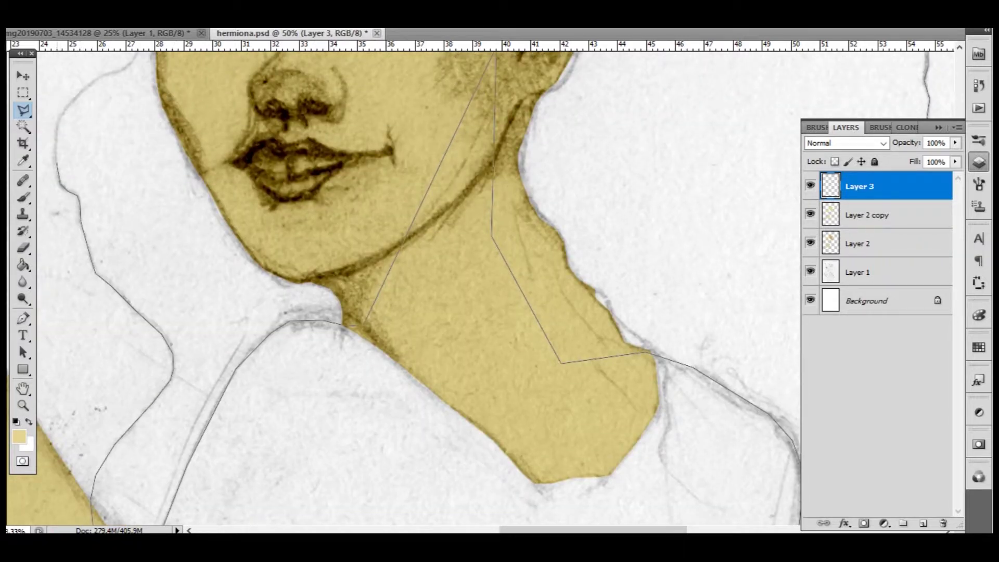
{"action": "scroll", "coordinate": [104, 73], "scroll_direction": "up", "scroll_amount": 3}
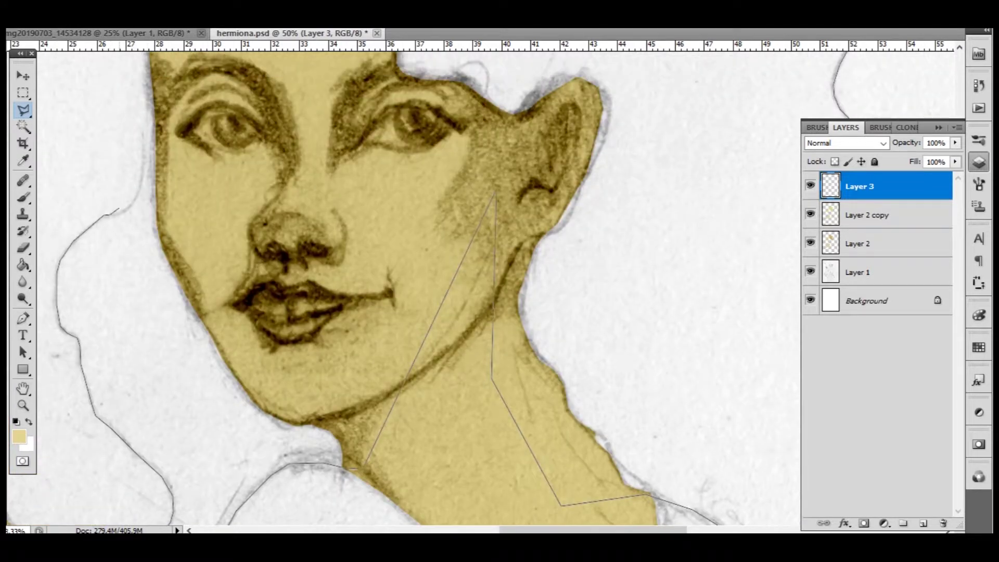
{"action": "scroll", "coordinate": [147, 102], "scroll_direction": "up", "scroll_amount": 3}
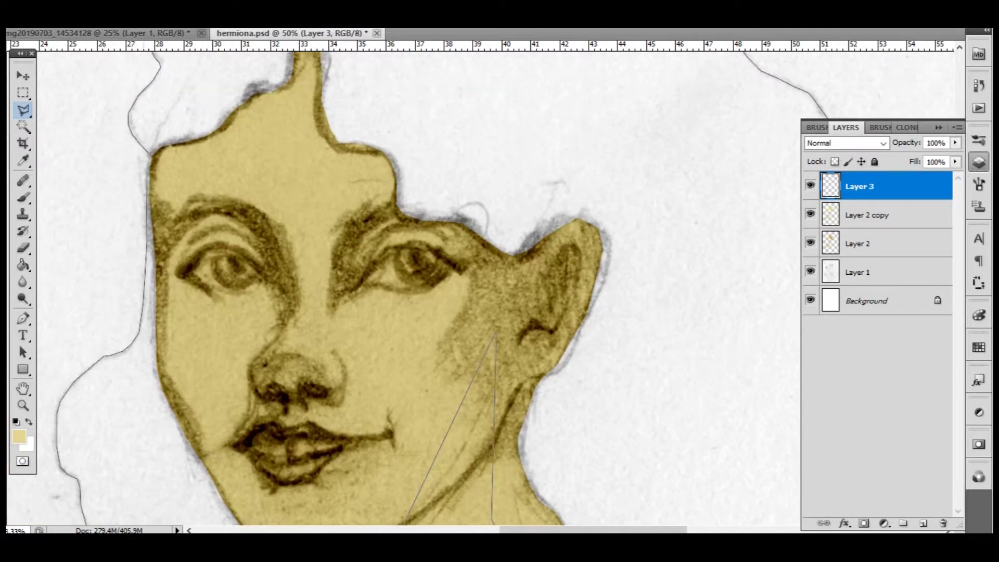
{"action": "key", "text": "Return"}
{"action": "key", "text": "ctrl+minus"}
{"action": "key", "text": "ctrl+minus"}
- Fill the hair selection with a dark olive-brown and deselect
{"action": "key", "text": "g"}
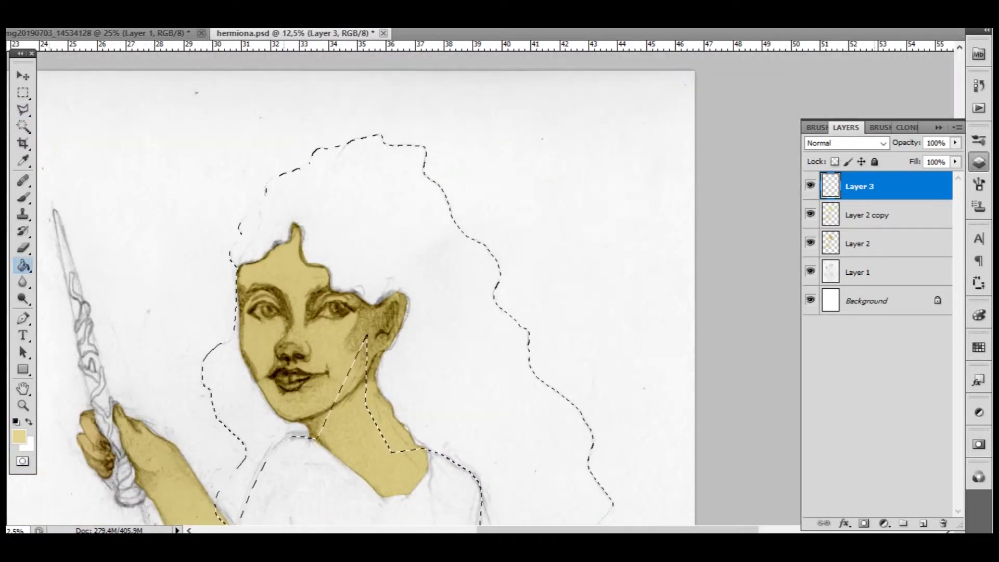
{"action": "left_click", "coordinate": [19, 436]}
{"action": "left_click_drag", "start_coordinate": [371, 125], "coordinate": [477, 229]}
{"action": "key", "text": "Return"}
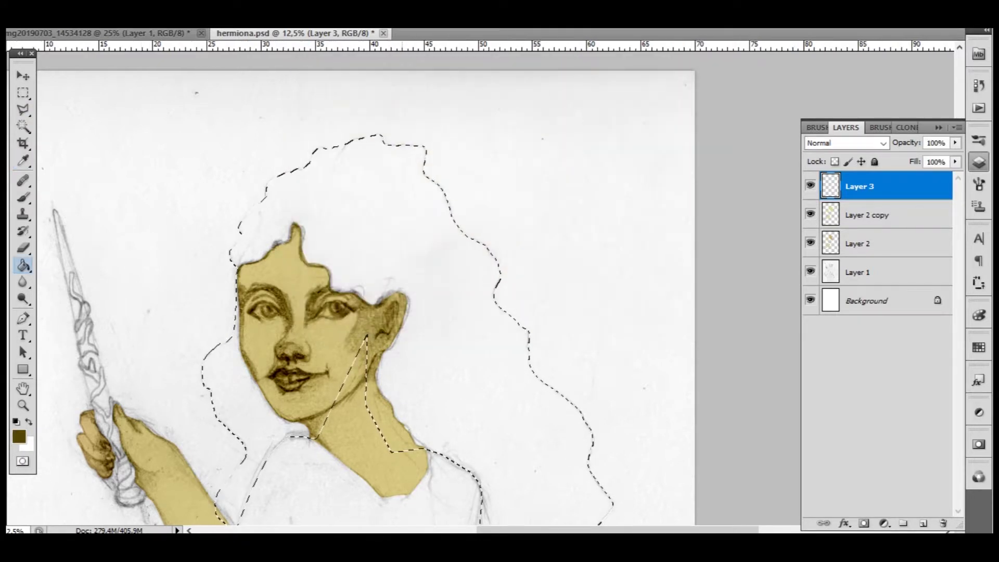
{"action": "key", "text": "alt+BackSpace"}
{"action": "key", "text": "ctrl+d"}
- Select the coloured skin area on the skin copy layer, then return to the hair layer and deselect
{"action": "key", "text": "w"}
{"action": "key", "text": "shift+alt+m"}
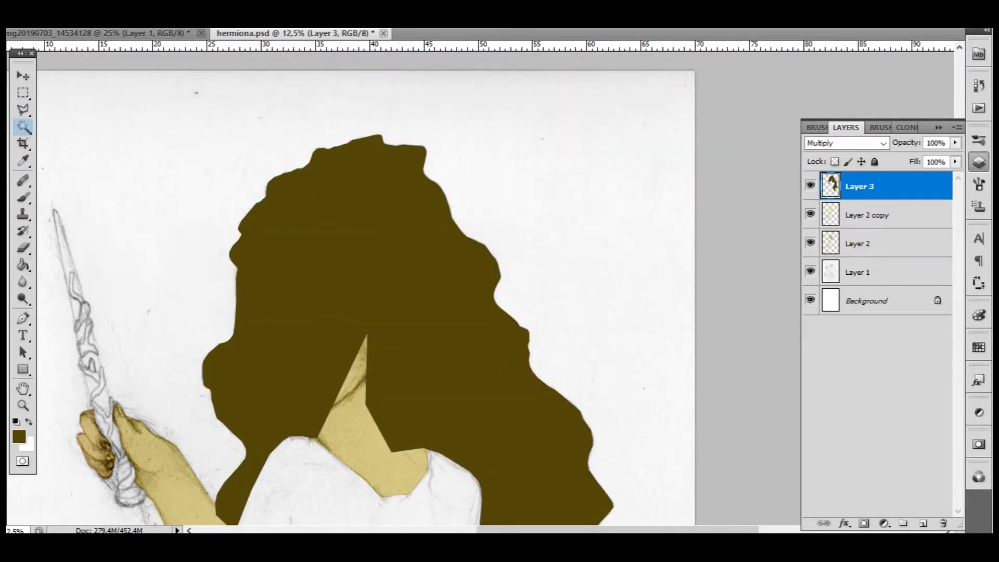
{"action": "key", "text": "alt+bracketleft"}
{"action": "left_click", "coordinate": [830, 215], "text": "ctrl"}
{"action": "scroll", "coordinate": [365, 286], "scroll_direction": "down", "scroll_amount": 5}
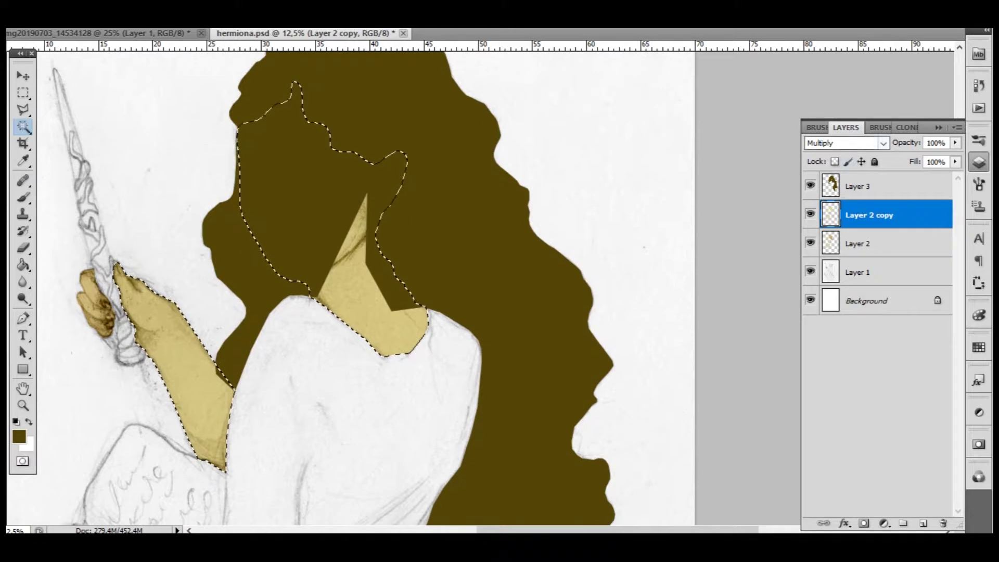
{"action": "key", "text": "alt+bracketright"}
{"action": "key", "text": "ctrl+d"}
{"action": "key", "text": "ctrl+0"}
- Try several blend modes on the hair layer and settle on Multiply
{"action": "left_click", "coordinate": [846, 142]}
{"action": "left_click", "coordinate": [827, 196]}
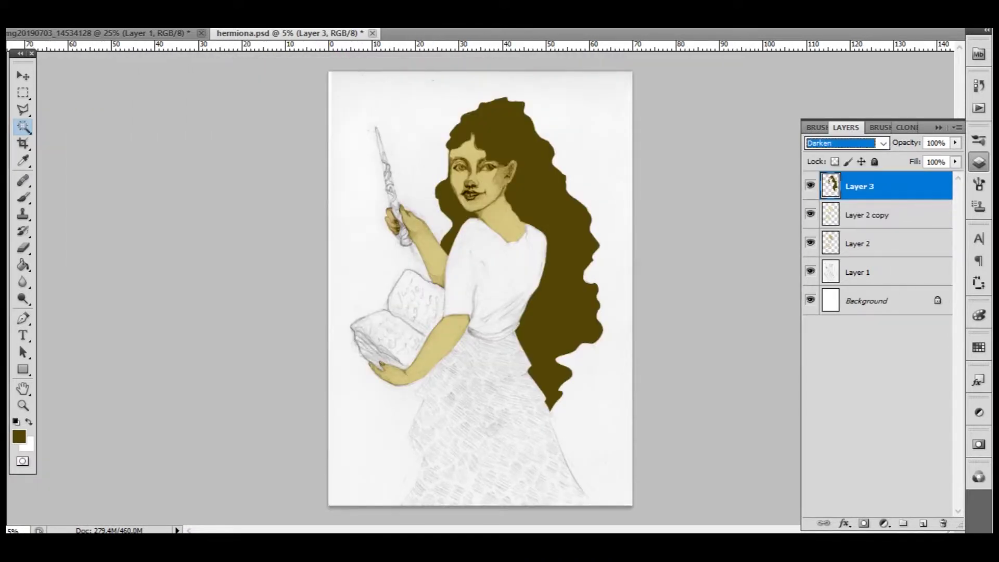
{"action": "key", "text": "Down"}
{"action": "key", "text": "Down"}
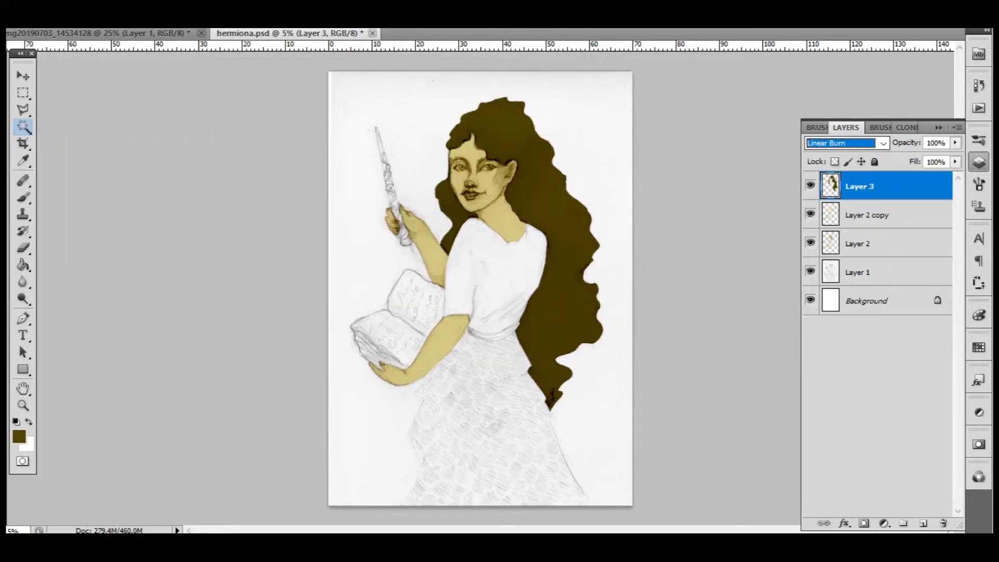
{"action": "key", "text": "ctrl+plus"}
{"action": "key", "text": "ctrl+plus"}
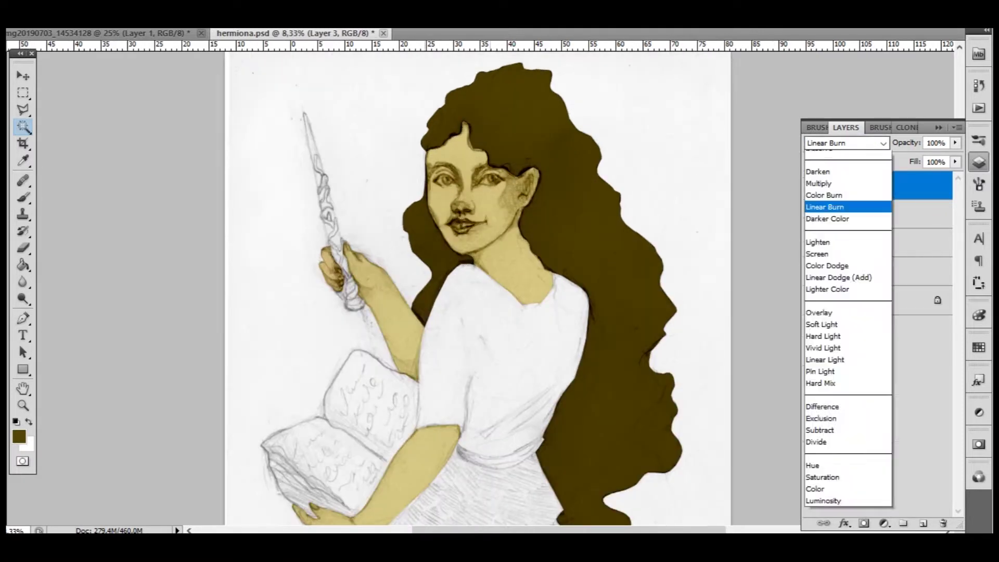
{"action": "key", "text": "Down"}
{"action": "key", "text": "Down"}
{"action": "key", "text": "Down"}
{"action": "key", "text": "Down"}
{"action": "key", "text": "Down"}
{"action": "key", "text": "Down"}
{"action": "key", "text": "Down"}
{"action": "key", "text": "Down"}
{"action": "key", "text": "Down"}
{"action": "key", "text": "Down"}
{"action": "key", "text": "Up"}
{"action": "key", "text": "Up"}
{"action": "key", "text": "Up"}
{"action": "key", "text": "Up"}
{"action": "key", "text": "Up"}
{"action": "key", "text": "Up"}
{"action": "key", "text": "Up"}
{"action": "key", "text": "Up"}
{"action": "key", "text": "Up"}
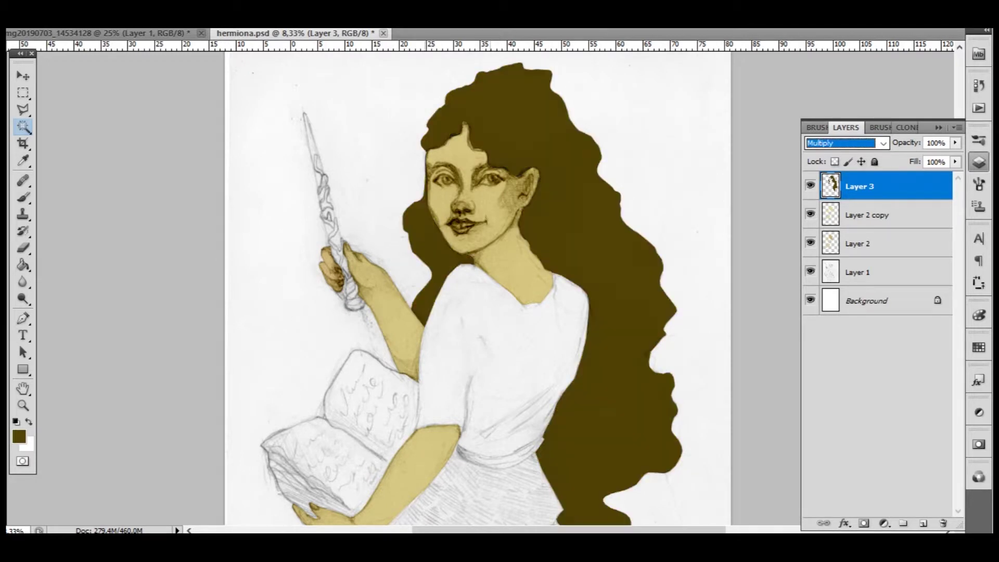
{"action": "key", "text": "ctrl+plus"}
{"action": "key", "text": "ctrl+plus"}
{"action": "key", "text": "ctrl+plus"}
{"action": "key", "text": "l"}
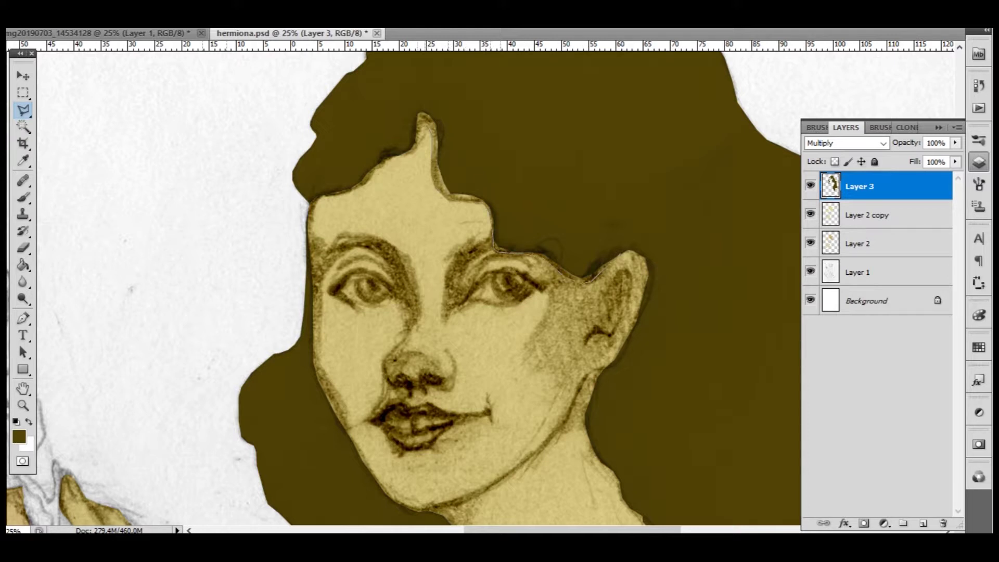
- Outline the top of the hair with a polygonal selection, then deselect
{"action": "left_click", "coordinate": [327, 141]}
{"action": "left_click", "coordinate": [438, 73]}
{"action": "left_click", "coordinate": [551, 214]}
{"action": "left_click", "coordinate": [677, 215]}
{"action": "left_click", "coordinate": [628, 248]}
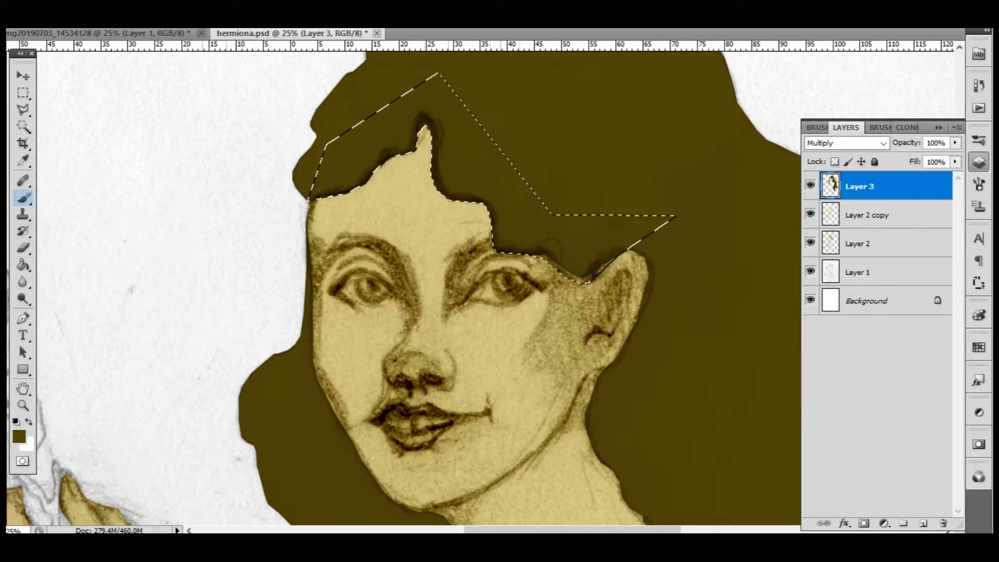
{"action": "key", "text": "m"}
{"action": "key", "text": "ctrl+d"}
- Select the skin on Layer 2 copy, zoom out, and save hermiona.psd
{"action": "key", "text": "w"}
{"action": "left_click", "coordinate": [869, 215]}
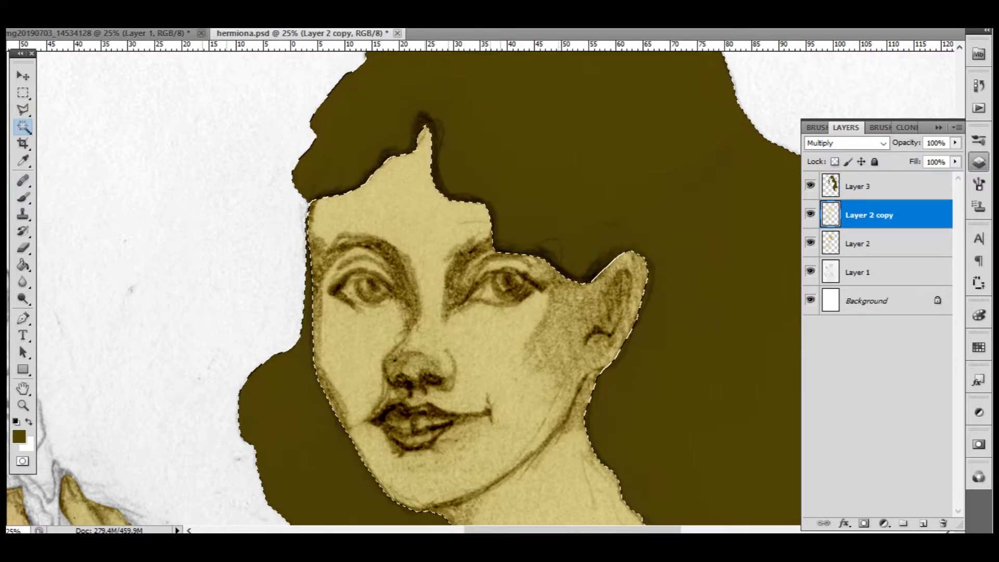
{"action": "key", "text": "ctrl+minus"}
{"action": "key", "text": "ctrl+minus"}
{"action": "key", "text": "ctrl+minus"}
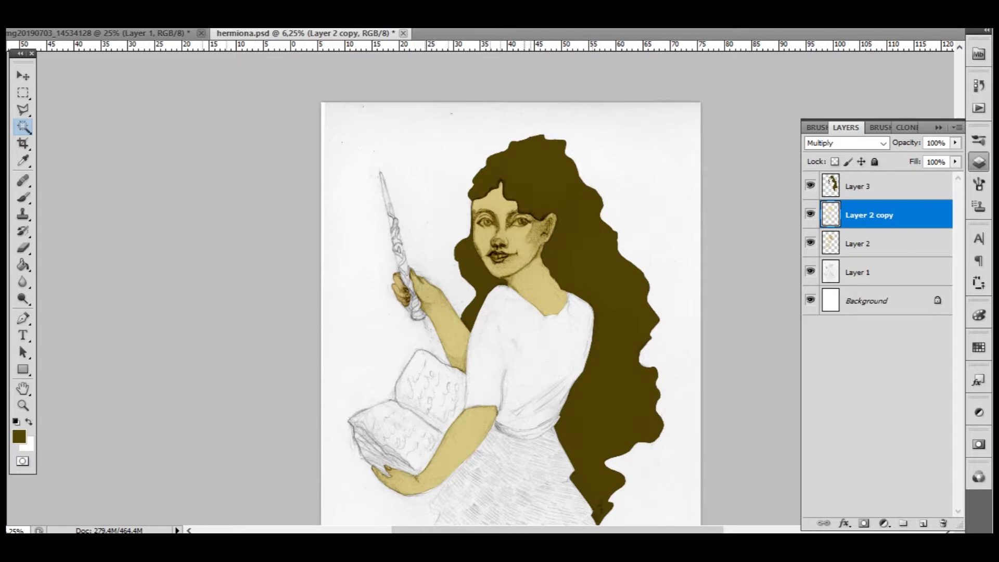
{"action": "key", "text": "ctrl+s"}
{"action": "key", "text": "ctrl+plus"}
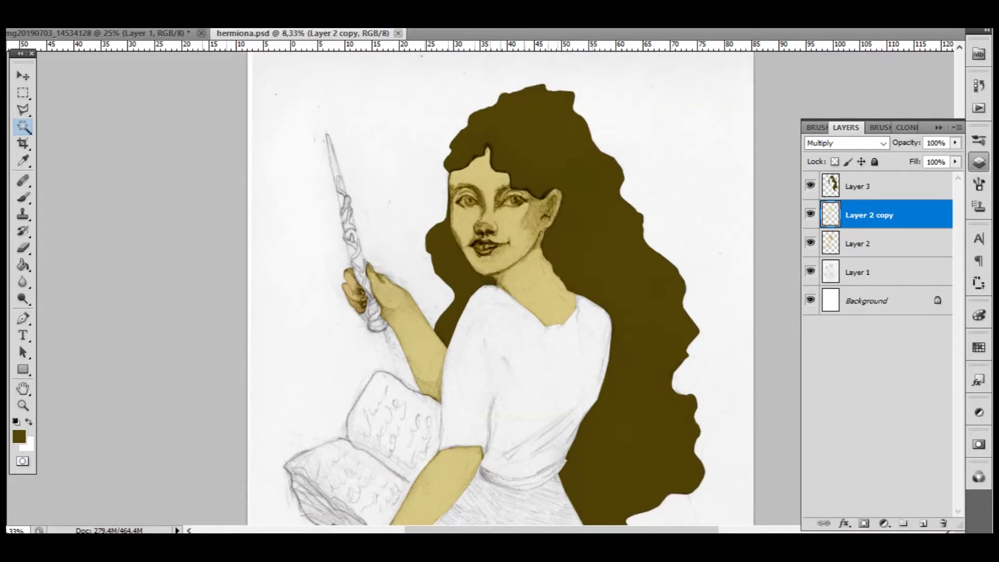
- Start a polygonal outline of the dress from the chin
{"action": "key", "text": "ctrl+plus"}
{"action": "key", "text": "ctrl+plus"}
{"action": "key", "text": "ctrl+minus"}
{"action": "key", "text": "ctrl+minus"}
{"action": "scroll", "coordinate": [416, 286], "scroll_direction": "down", "scroll_amount": 2}
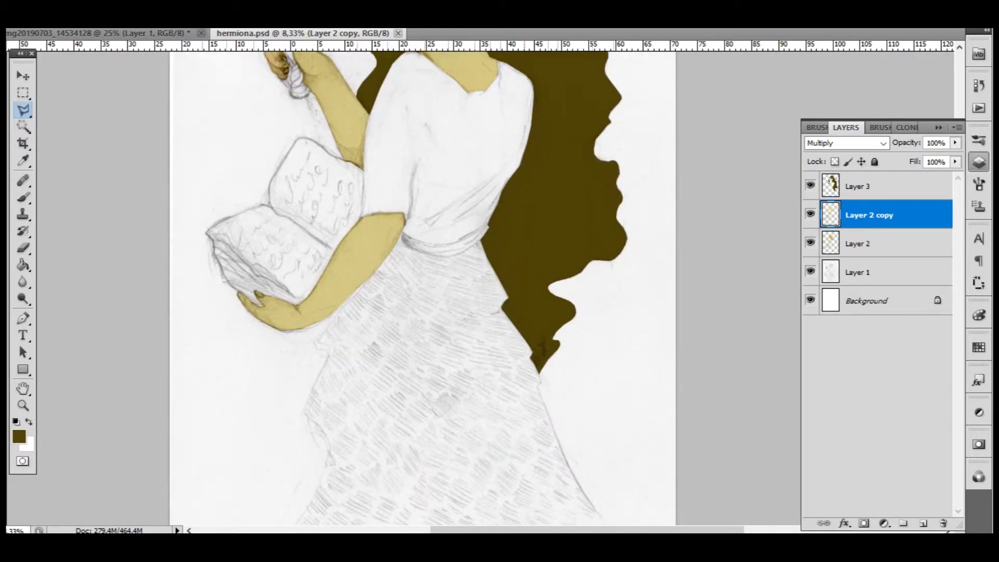
{"action": "key", "text": "l"}
{"action": "scroll", "coordinate": [416, 286], "scroll_direction": "up", "scroll_amount": 2}
{"action": "left_click", "coordinate": [428, 102]}
{"action": "left_click", "coordinate": [382, 151]}
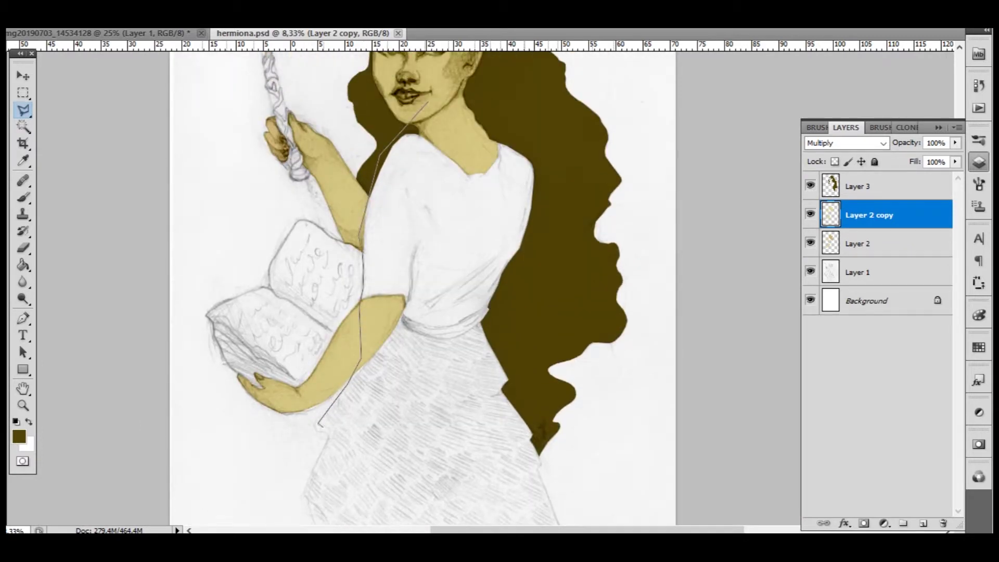
- Extend the dress outline down below the hem and back up its right edge
{"action": "scroll", "coordinate": [307, 521], "scroll_direction": "down", "scroll_amount": 5}
{"action": "left_click", "coordinate": [305, 311]}
{"action": "left_click", "coordinate": [273, 472]}
{"action": "left_click", "coordinate": [613, 436]}
{"action": "left_click", "coordinate": [575, 382]}
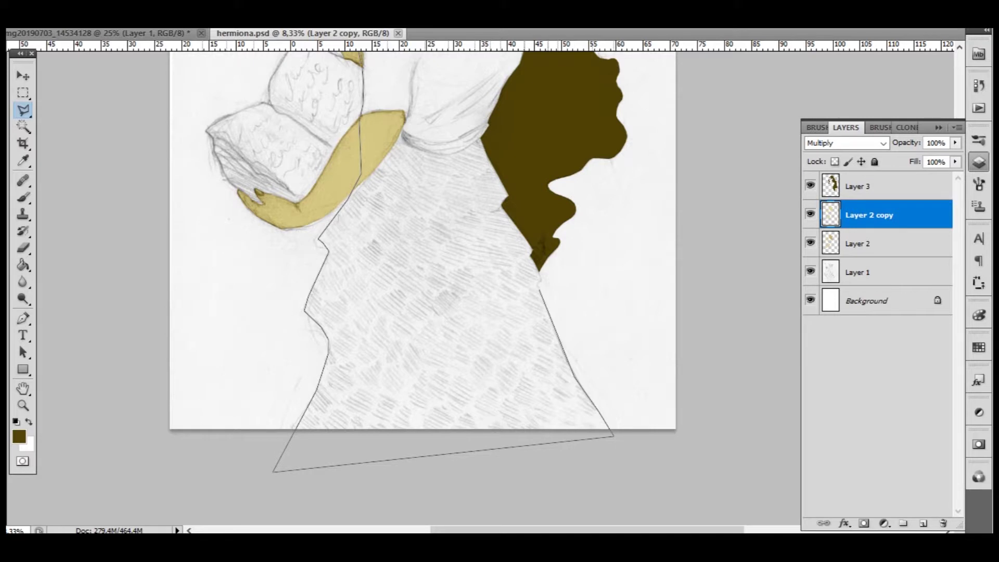
{"action": "scroll", "coordinate": [540, 287], "scroll_direction": "up", "scroll_amount": 1}
{"action": "scroll", "coordinate": [539, 288], "scroll_direction": "up", "scroll_amount": 1}
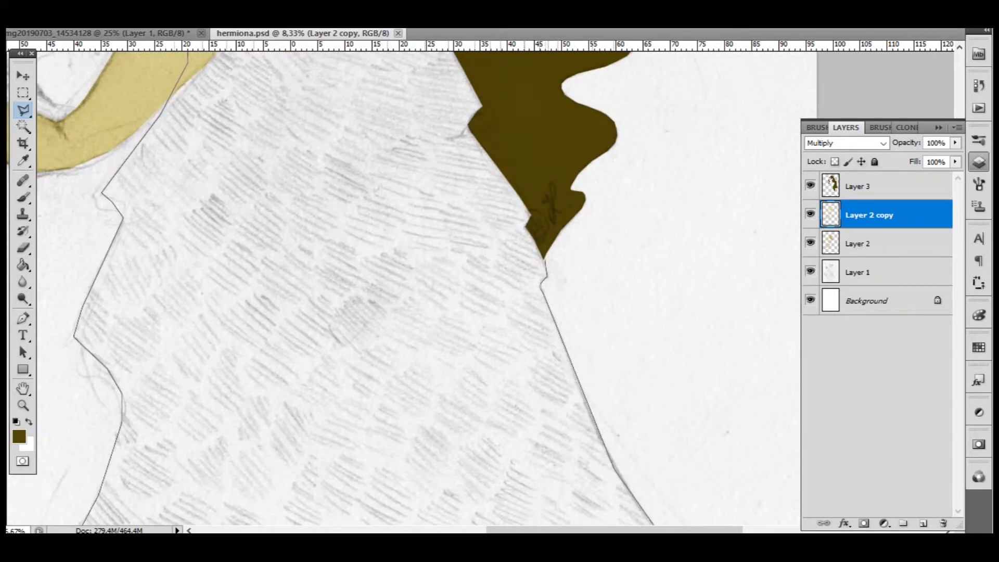
{"action": "scroll", "coordinate": [543, 268], "scroll_direction": "down", "scroll_amount": 1}
{"action": "scroll", "coordinate": [544, 267], "scroll_direction": "down", "scroll_amount": 1}
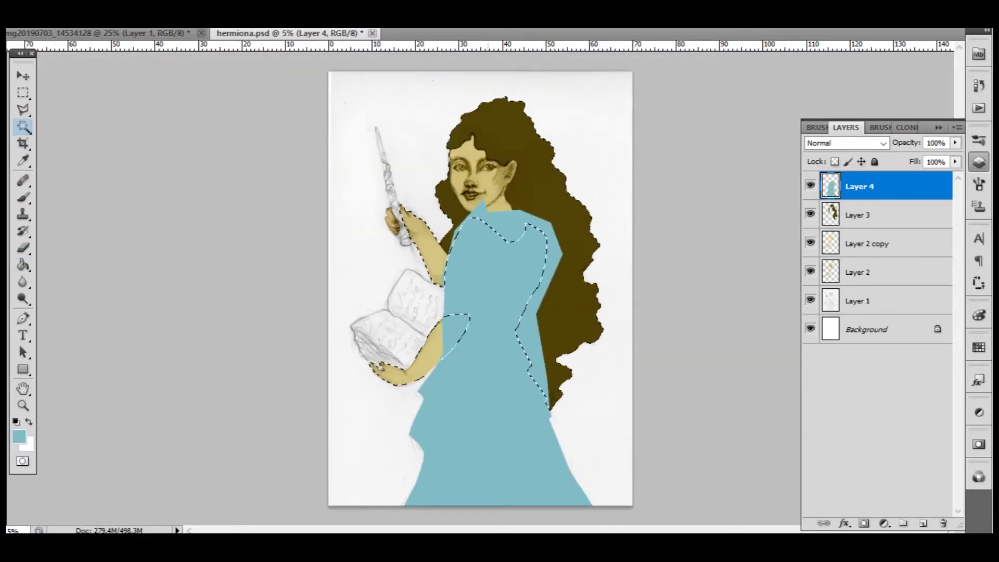
- Delete the blue overlapping the arm, deselect, and set the dress layer to Linear Burn
{"action": "key", "text": "Delete"}
{"action": "key", "text": "ctrl+d"}
{"action": "left_click", "coordinate": [846, 142]}
{"action": "left_click", "coordinate": [827, 156]}
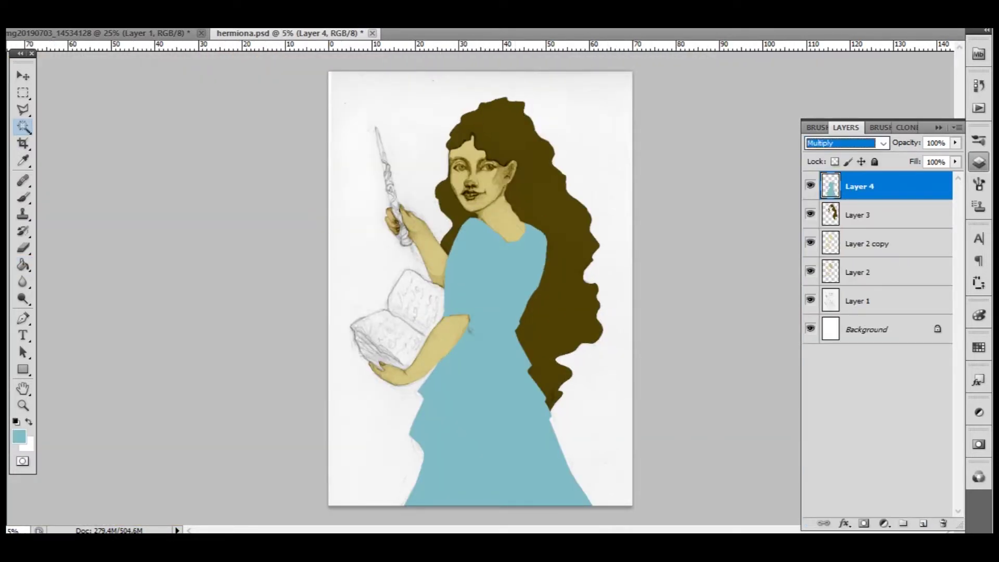
{"action": "key", "text": "Down"}
{"action": "key", "text": "Down"}
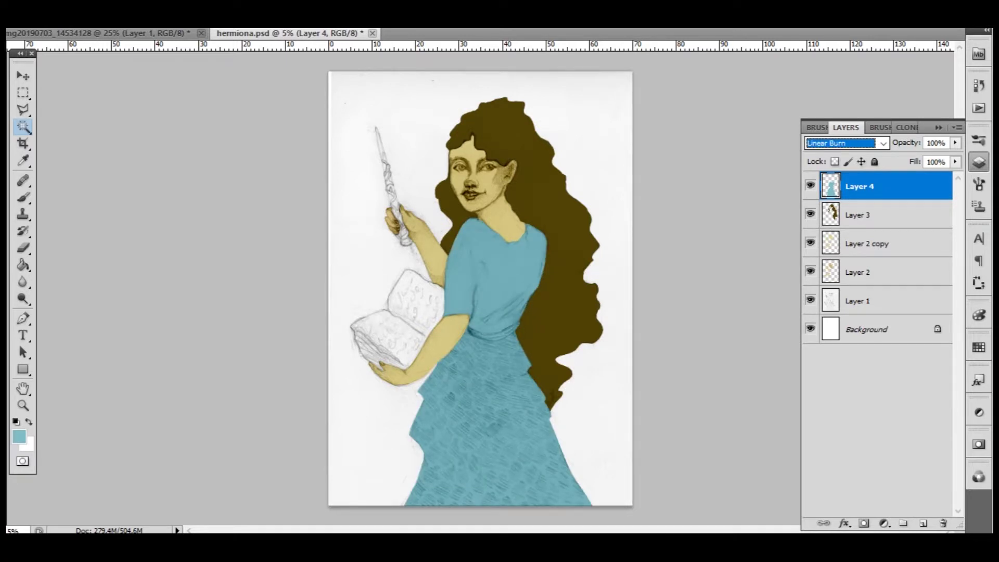
- Copy the dress area of the pencil layer to a new layer and darken its midtones with Levels
{"action": "left_click", "coordinate": [830, 186], "text": "ctrl"}
{"action": "left_click", "coordinate": [858, 300]}
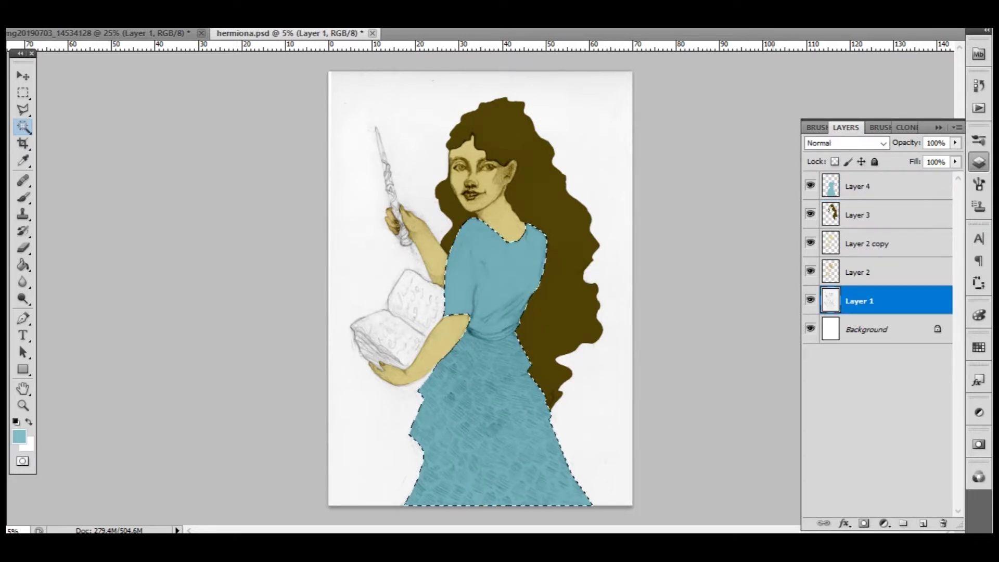
{"action": "key", "text": "ctrl+j"}
{"action": "left_click", "coordinate": [89, 24]}
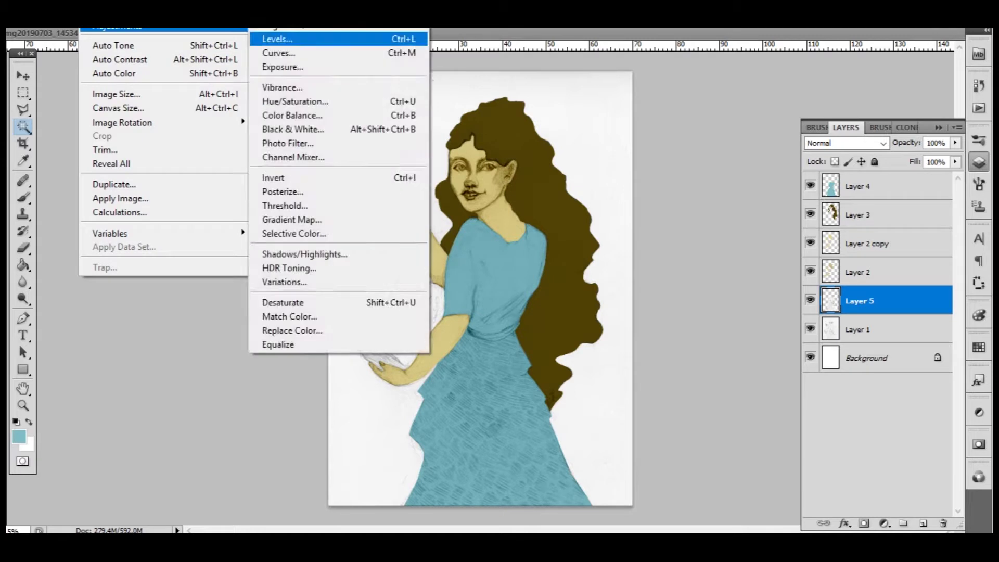
{"action": "left_click", "coordinate": [273, 36]}
{"action": "left_click_drag", "start_coordinate": [792, 338], "coordinate": [850, 339]}
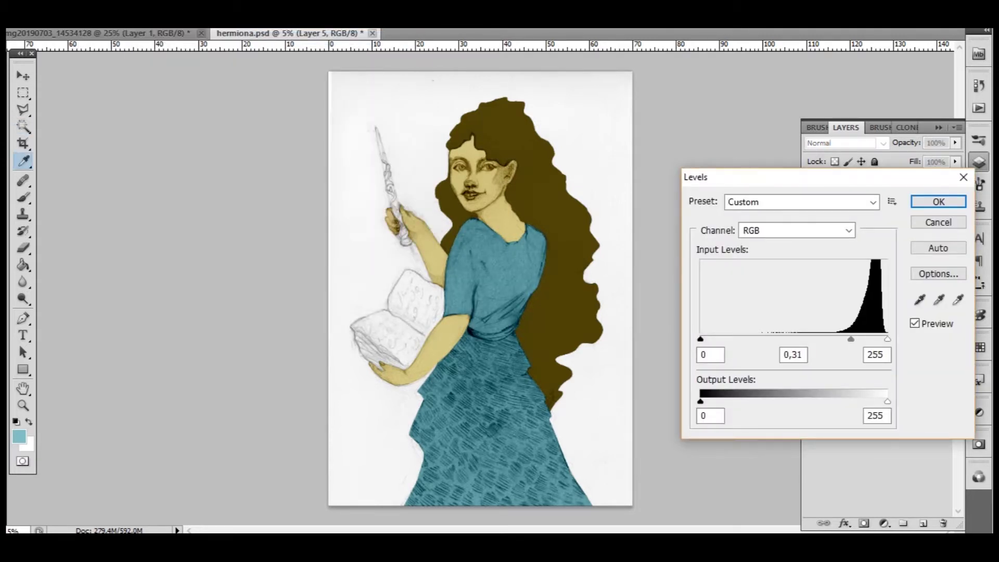
{"action": "left_click", "coordinate": [938, 201]}
{"action": "key", "text": "e"}
{"action": "key", "text": "ctrl+plus"}
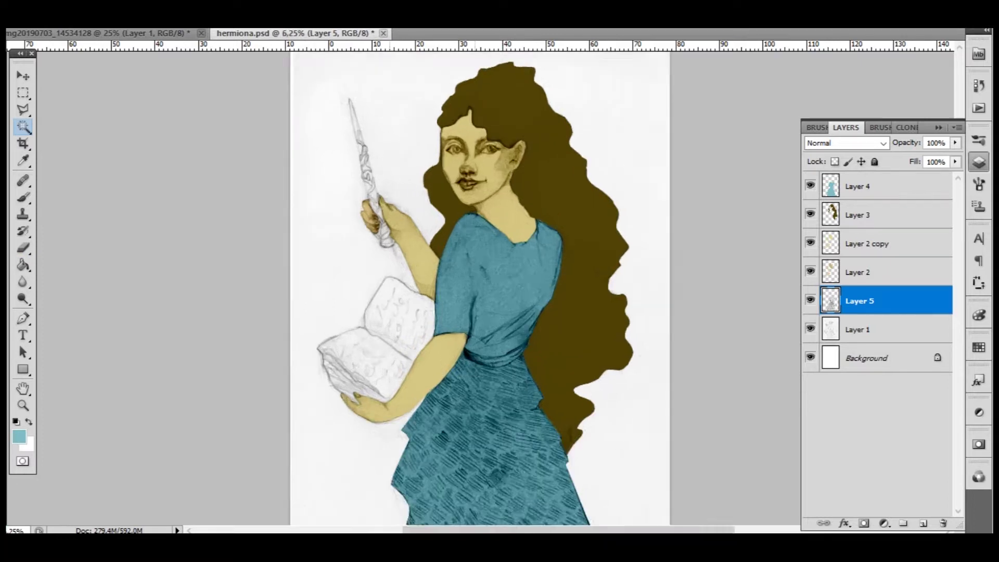
- Add a new wand layer (Layer 6) above the dress colour layer
{"action": "key", "text": "ctrl+plus"}
{"action": "key", "text": "ctrl+plus"}
{"action": "key", "text": "alt+period"}
{"action": "key", "text": "ctrl+shift+alt+n"}
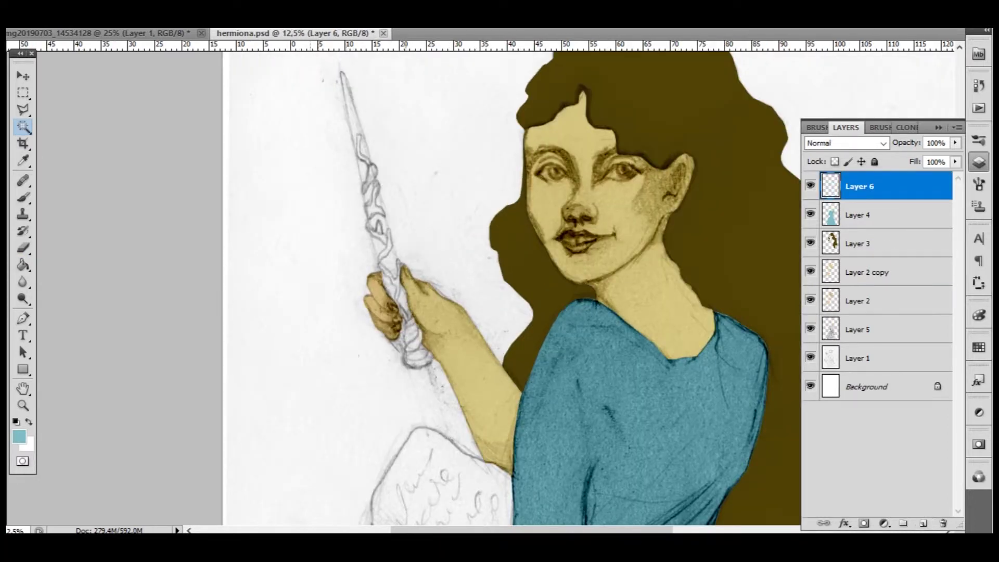
{"action": "key", "text": "l"}
{"action": "key", "text": "ctrl+plus"}
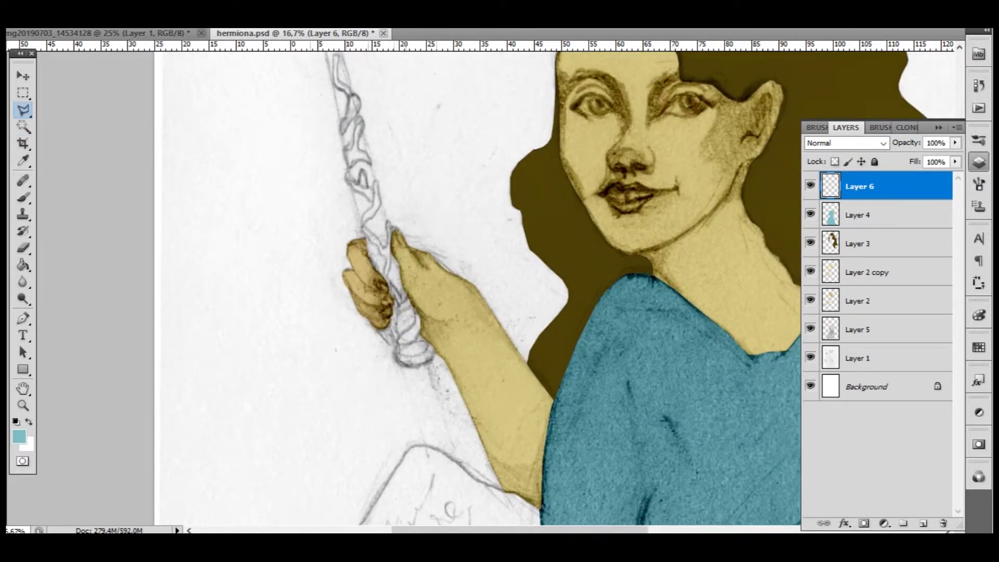
- Trace the wand from the hand to its tip with the Polygonal Lasso
{"action": "left_click", "coordinate": [440, 346]}
{"action": "scroll", "coordinate": [373, 171], "scroll_direction": "up", "scroll_amount": 2}
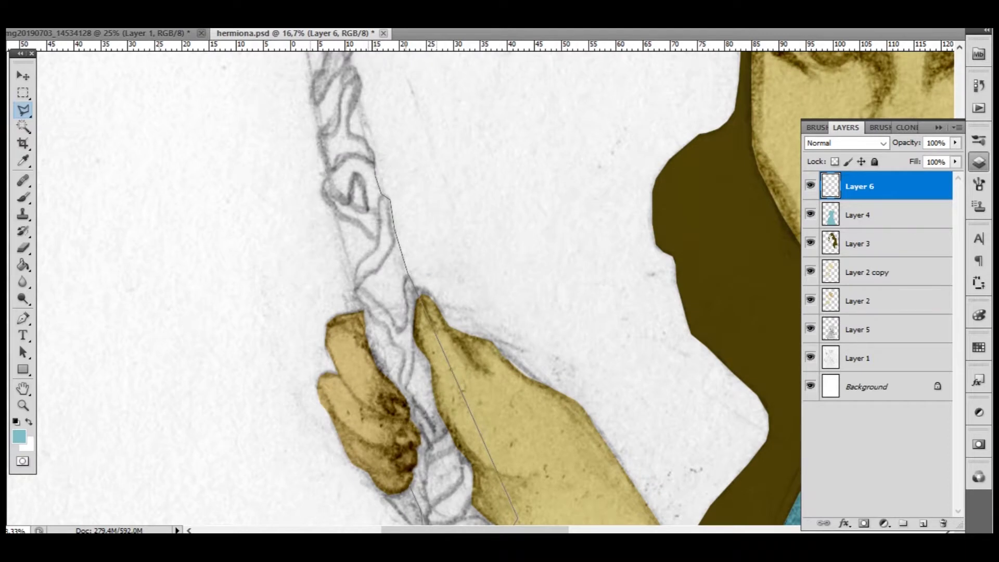
{"action": "scroll", "coordinate": [365, 82], "scroll_direction": "up", "scroll_amount": 3}
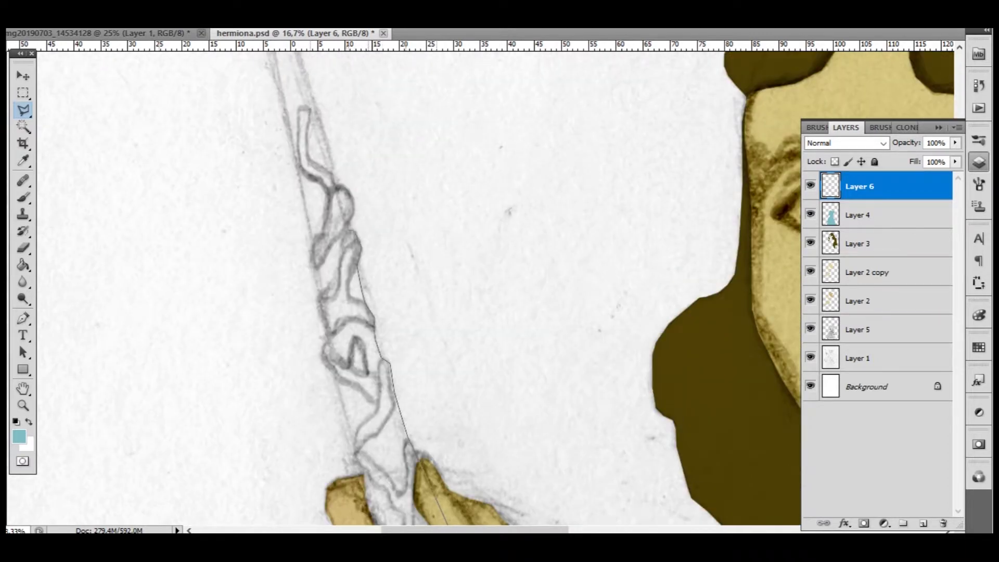
{"action": "scroll", "coordinate": [291, 83], "scroll_direction": "up", "scroll_amount": 3}
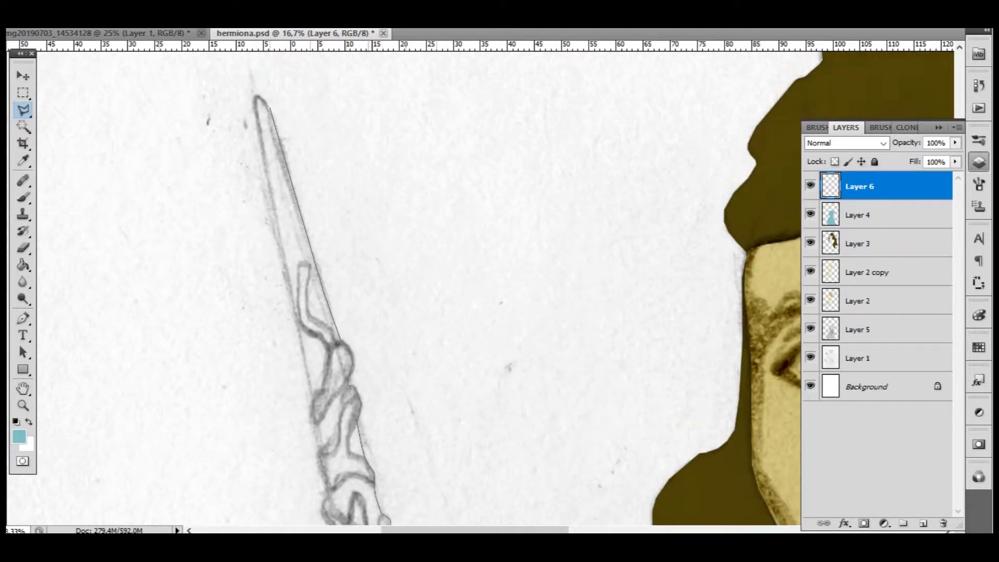
{"action": "left_click", "coordinate": [255, 96]}
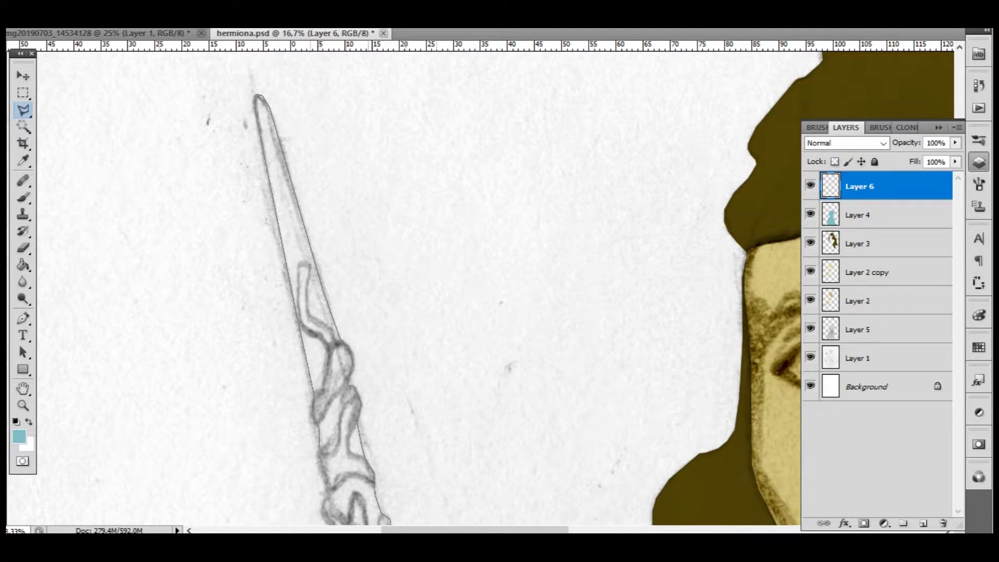
{"action": "scroll", "coordinate": [327, 375], "scroll_direction": "down", "scroll_amount": 2}
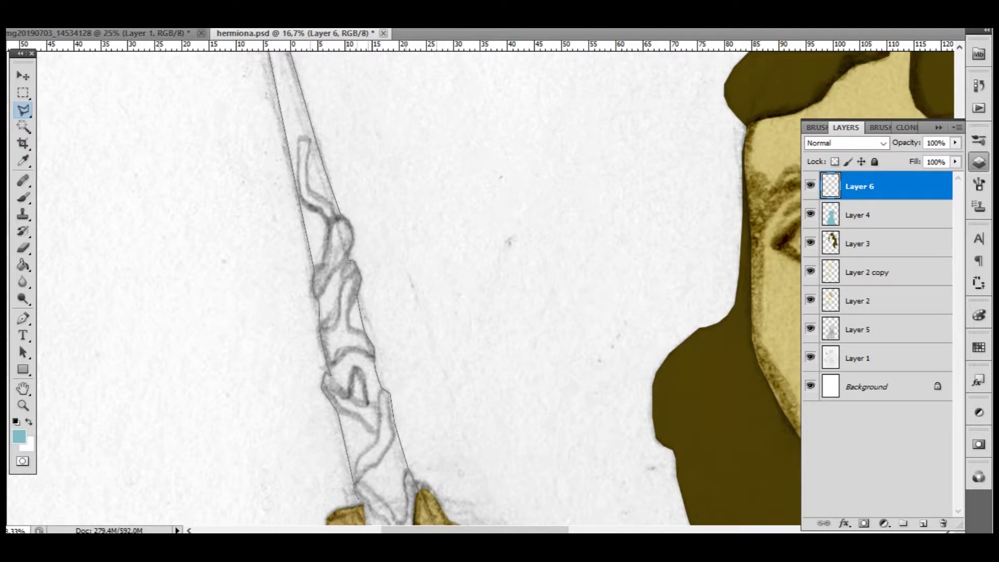
{"action": "left_click", "coordinate": [387, 367]}
{"action": "scroll", "coordinate": [406, 286], "scroll_direction": "up", "scroll_amount": 6}
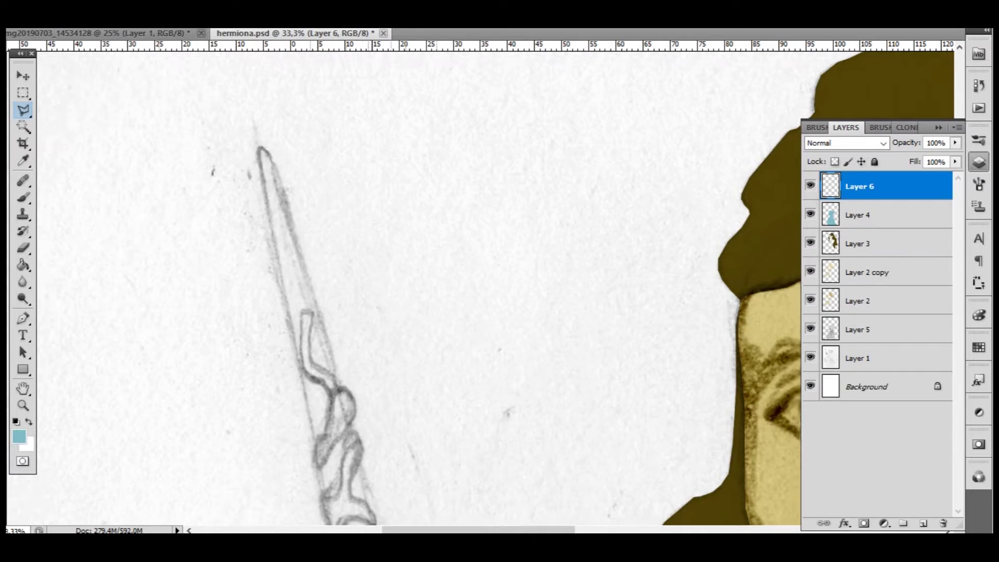
{"action": "key", "text": "ctrl+minus"}
{"action": "key", "text": "ctrl+minus"}
{"action": "key", "text": "ctrl+minus"}
- Choose a pale olive foreground colour for the wand
{"action": "left_click", "coordinate": [19, 436]}
{"action": "left_click_drag", "start_coordinate": [508, 195], "coordinate": [508, 282]}
{"action": "left_click", "coordinate": [422, 167]}
{"action": "left_click_drag", "start_coordinate": [422, 167], "coordinate": [413, 163]}
- Fill the wand selection with the pale olive colour and deselect it
{"action": "left_click", "coordinate": [641, 97]}
{"action": "key", "text": "g"}
{"action": "left_click", "coordinate": [395, 390]}
{"action": "key", "text": "ctrl+minus"}
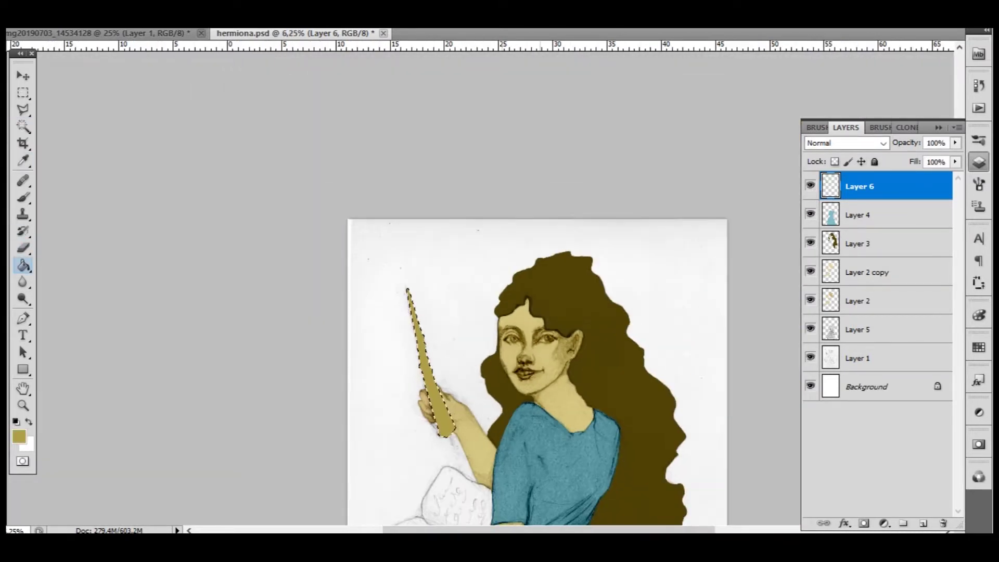
{"action": "key", "text": "m"}
{"action": "key", "text": "ctrl+d"}
- Set the wand colour layer's blend mode to Color Burn
{"action": "key", "text": "shift+alt+m"}
{"action": "key", "text": "Down"}
{"action": "key", "text": "Down"}
{"action": "key", "text": "Up"}
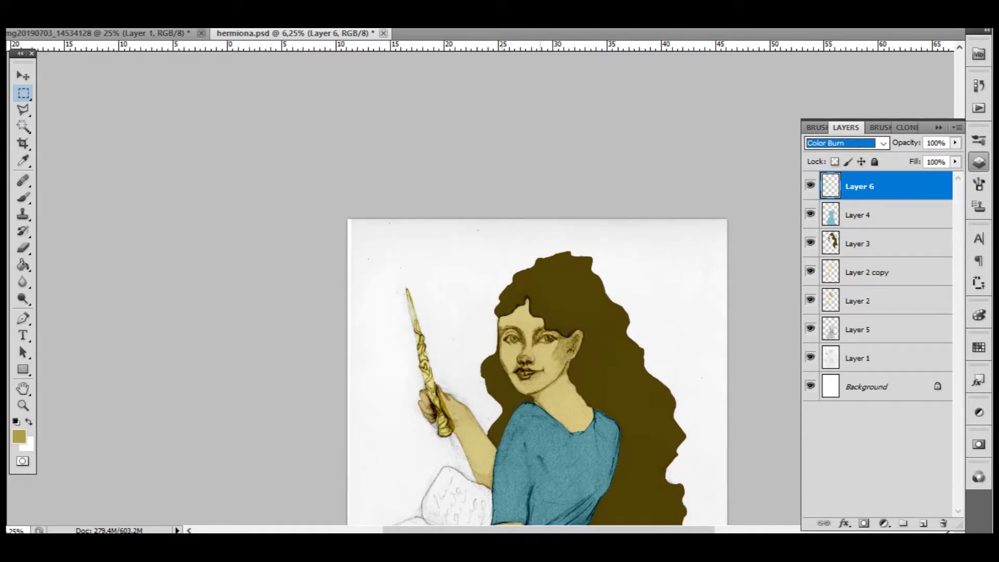
{"action": "key", "text": "ctrl+j"}
{"action": "key", "text": "ctrl+z"}
{"action": "key", "text": "w"}
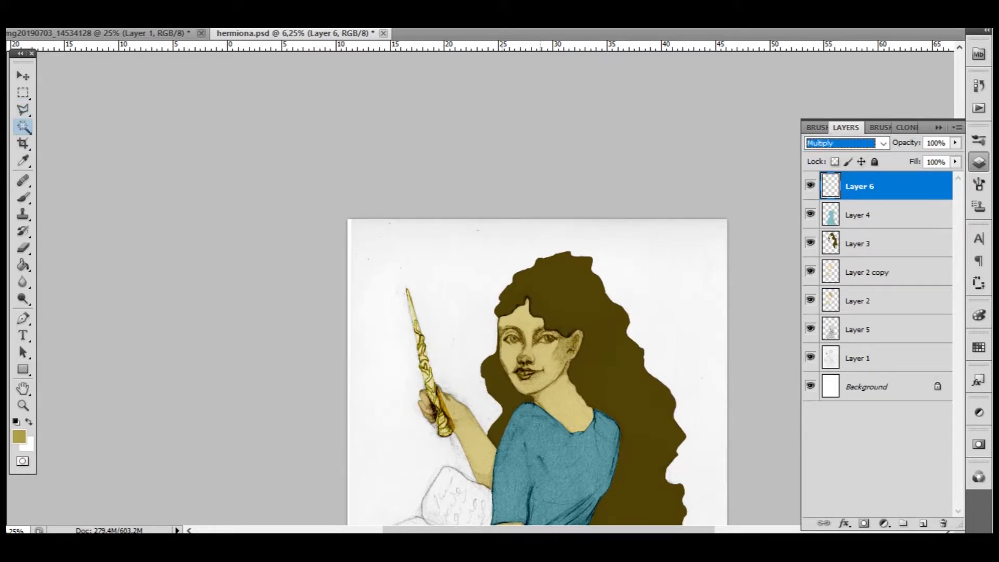
{"action": "key", "text": "alt+bracketleft"}
{"action": "key", "text": "alt+bracketleft"}
{"action": "key", "text": "alt+bracketleft"}
{"action": "key", "text": "ctrl+d"}
- Duplicate the wand layer, move the copy below, and set it to Darker Color
{"action": "key", "text": "alt+bracketright"}
{"action": "key", "text": "alt+bracketright"}
{"action": "key", "text": "alt+bracketright"}
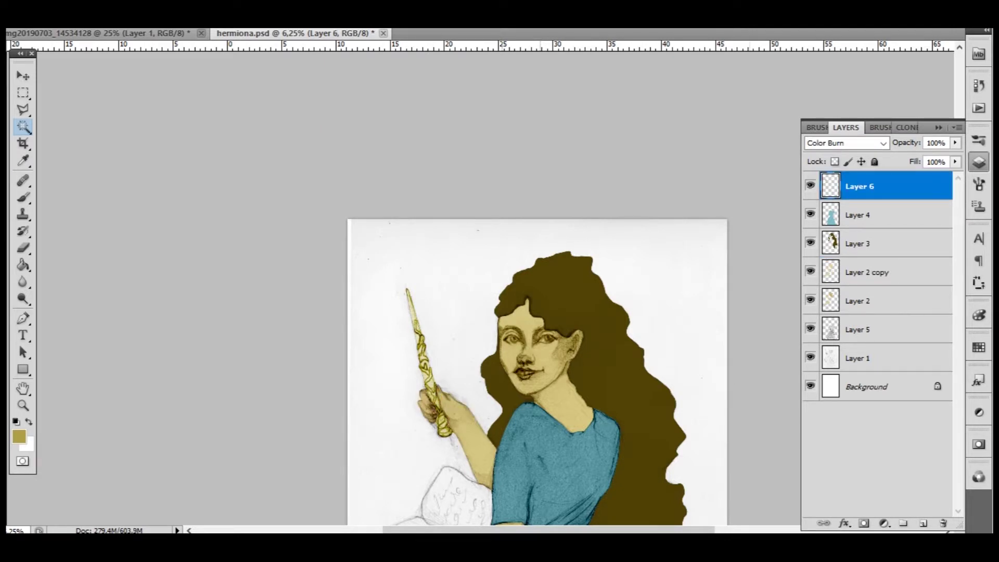
{"action": "scroll", "coordinate": [537, 338], "scroll_direction": "down", "scroll_amount": 3}
{"action": "key", "text": "ctrl+j"}
{"action": "key", "text": "Down"}
{"action": "key", "text": "Down"}
{"action": "key", "text": "Down"}
{"action": "key", "text": "Down"}
{"action": "key", "text": "Down"}
{"action": "key", "text": "Down"}
{"action": "key", "text": "Down"}
{"action": "key", "text": "Down"}
{"action": "key", "text": "ctrl+bracketleft"}
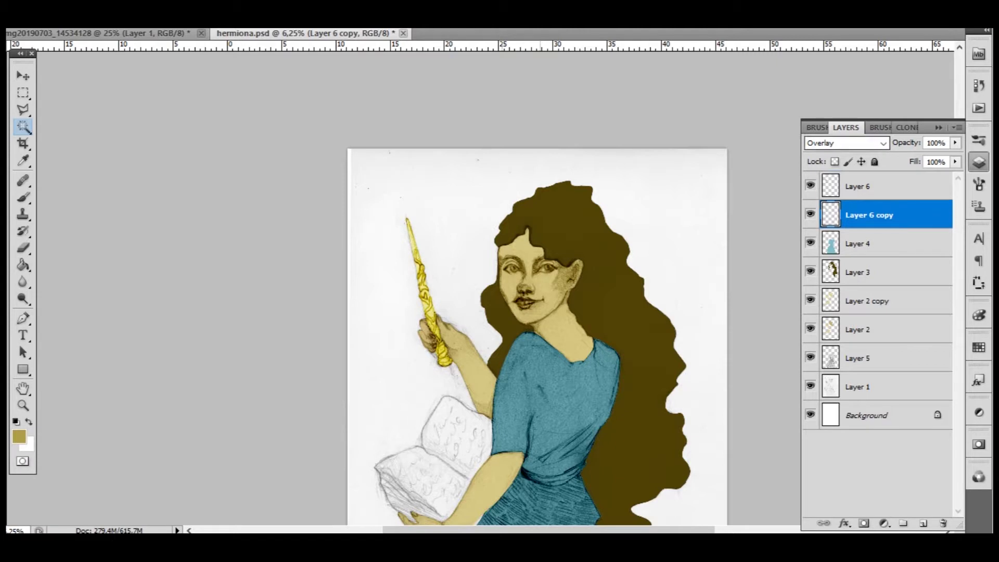
{"action": "scroll", "coordinate": [537, 339], "scroll_direction": "down", "scroll_amount": 1}
{"action": "key", "text": "Up"}
{"action": "key", "text": "Up"}
{"action": "key", "text": "Up"}
{"action": "key", "text": "Up"}
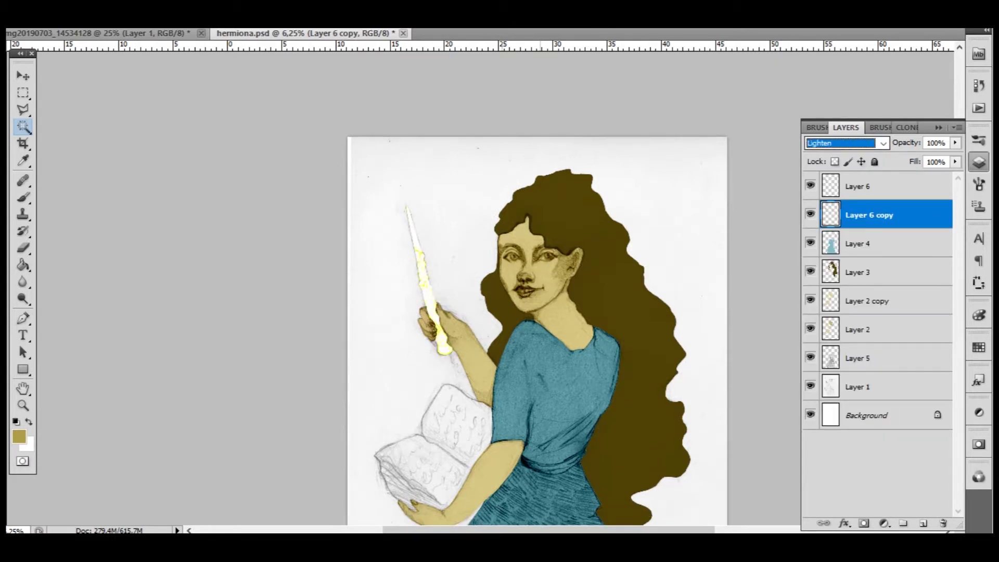
{"action": "key", "text": "Up"}
{"action": "key", "text": "Up"}
{"action": "key", "text": "Up"}
{"action": "key", "text": "Down"}
{"action": "key", "text": "Up"}
{"action": "key", "text": "Up"}
{"action": "key", "text": "Down"}
- Duplicate the original wand layer again and set the new copy to Darker Color
{"action": "key", "text": "Up"}
{"action": "key", "text": "alt+bracketright"}
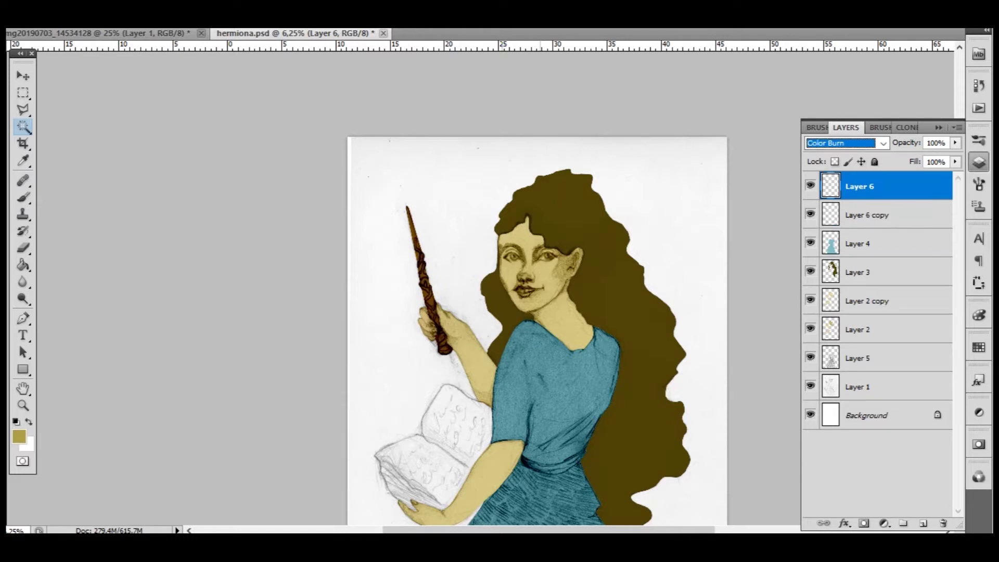
{"action": "key", "text": "ctrl+j"}
{"action": "key", "text": "Down"}
{"action": "key", "text": "Down"}
{"action": "key", "text": "Down"}
{"action": "key", "text": "Down"}
{"action": "key", "text": "Up"}
{"action": "key", "text": "Up"}
{"action": "key", "text": "Return"}
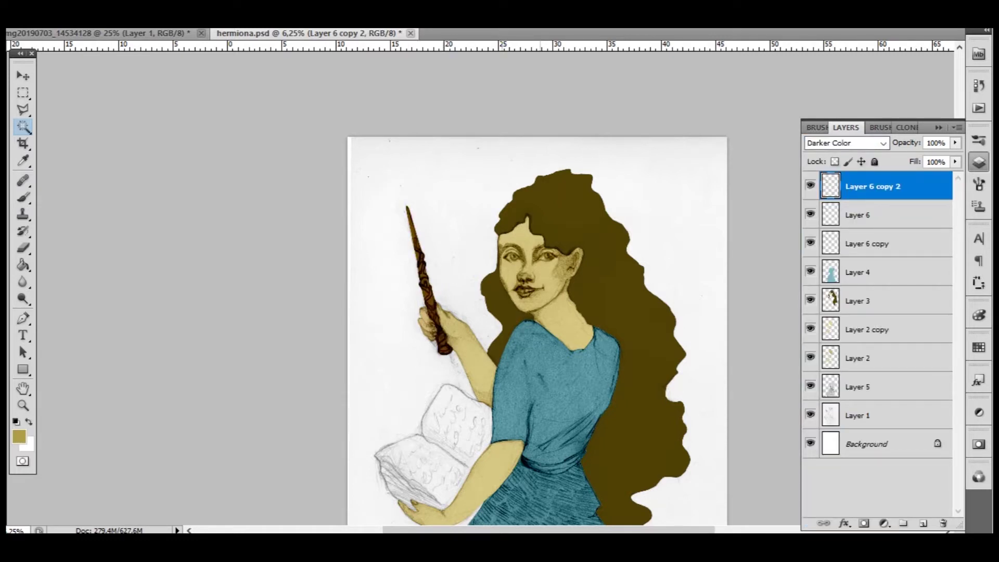
- Save the document with the darkened brown wand
{"action": "key", "text": "ctrl+minus"}
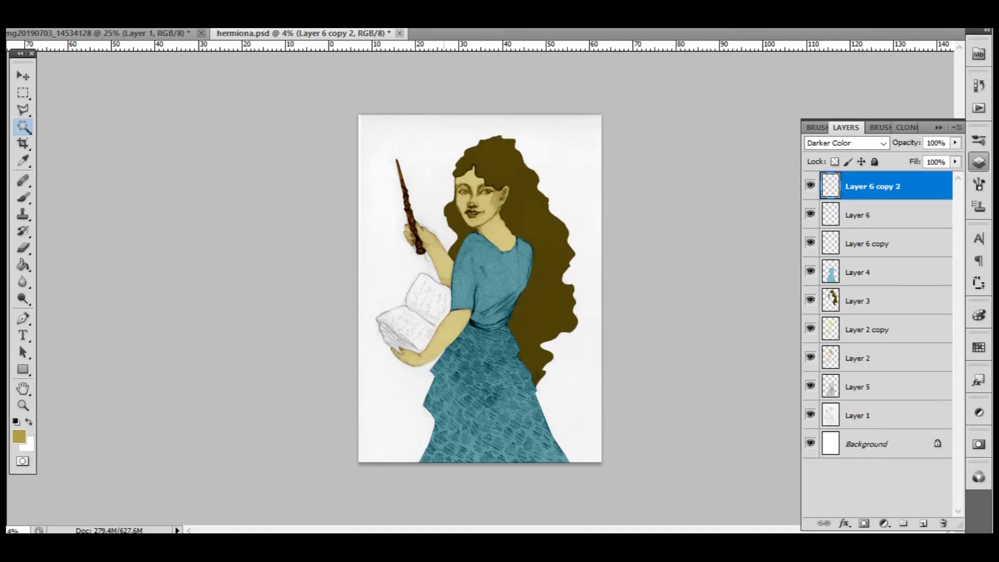
{"action": "key", "text": "ctrl+s"}
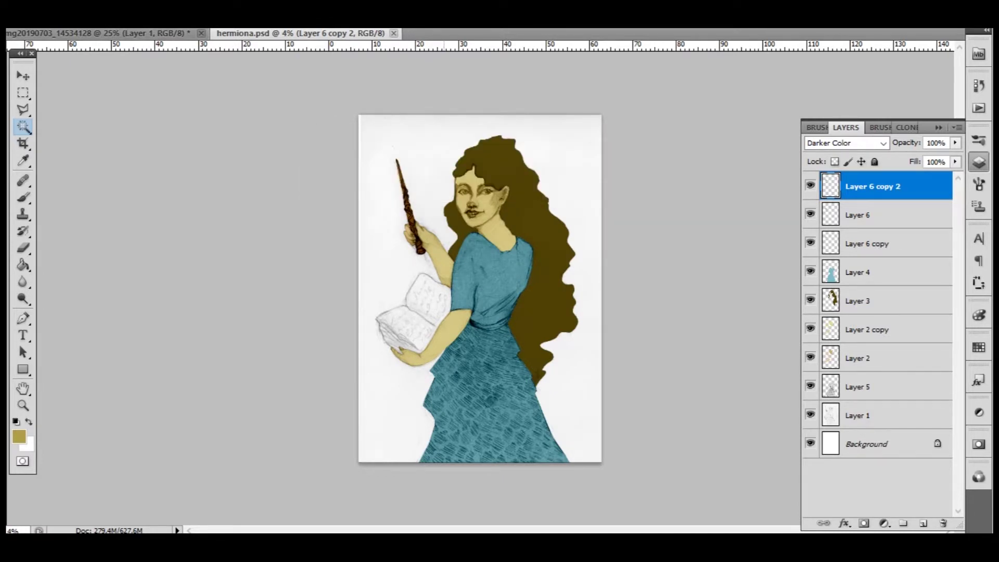
{"action": "key", "text": "ctrl+plus"}
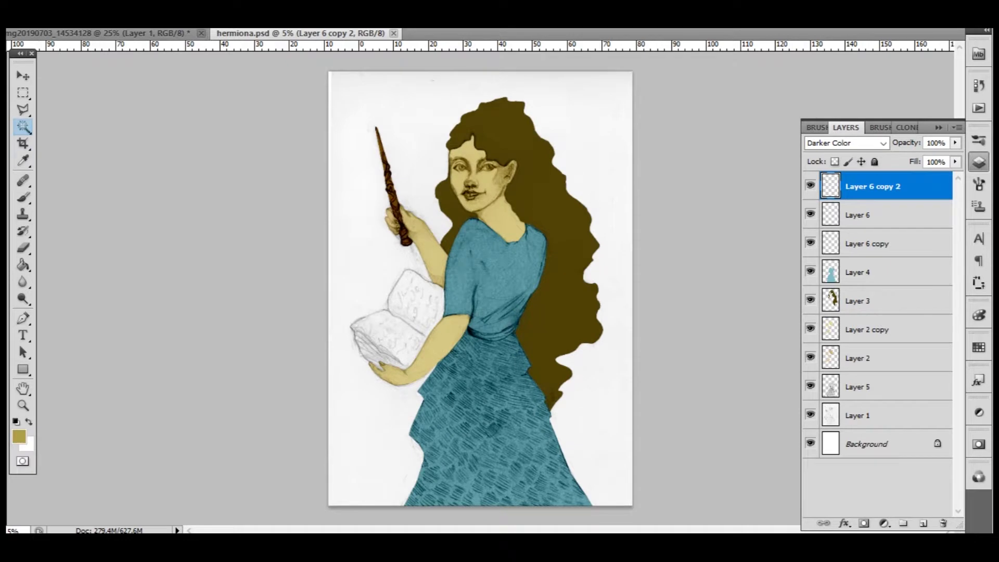
{"action": "key", "text": "alt+bracketleft"}
{"action": "key", "text": "alt+bracketleft"}
{"action": "key", "text": "alt+bracketleft"}
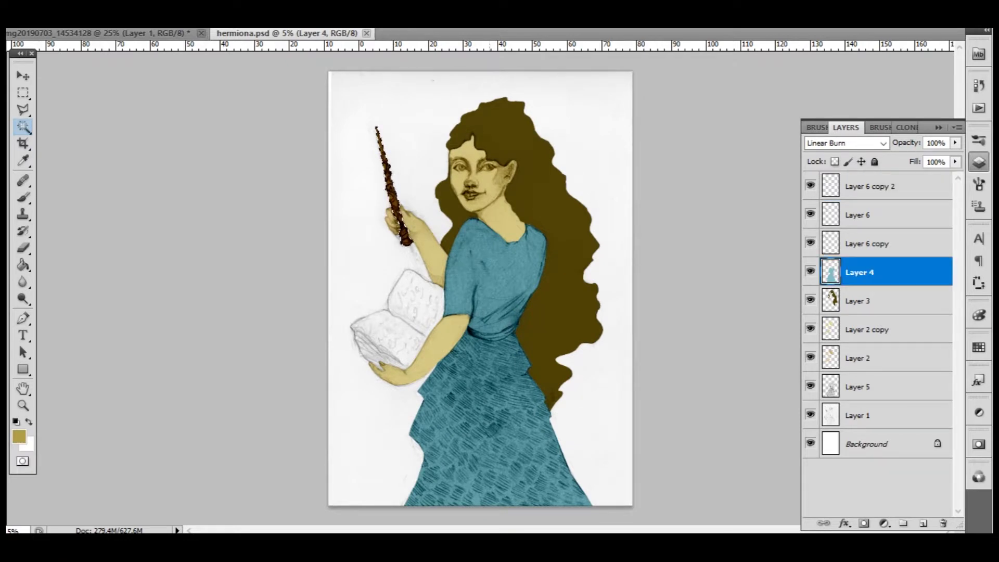
- Load the coloured figure as a selection and add the book with the Polygonal Lasso
{"action": "key", "text": "alt+bracketleft"}
{"action": "key", "text": "alt+bracketleft"}
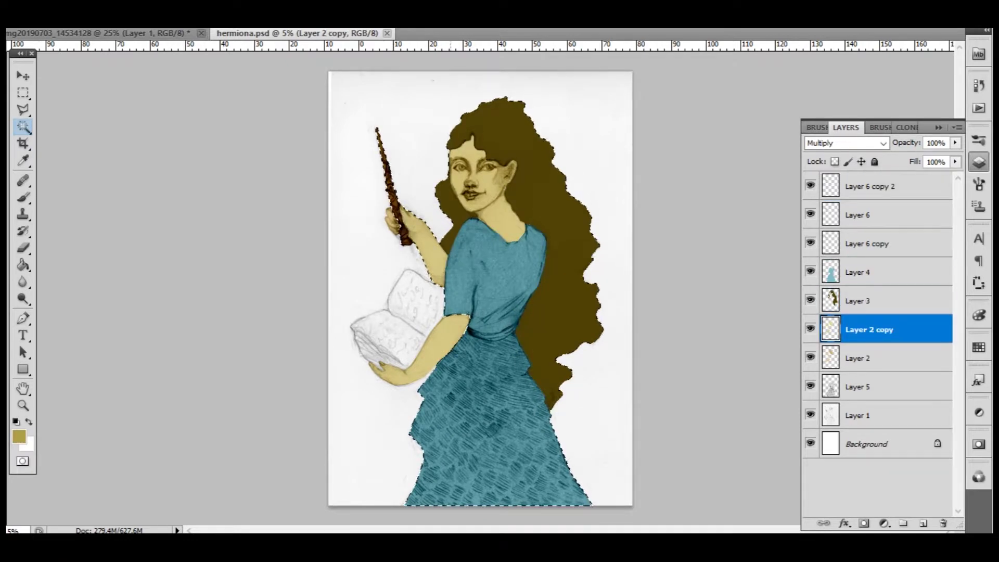
{"action": "key", "text": "l"}
{"action": "scroll", "coordinate": [395, 322], "scroll_direction": "up", "scroll_amount": 4}
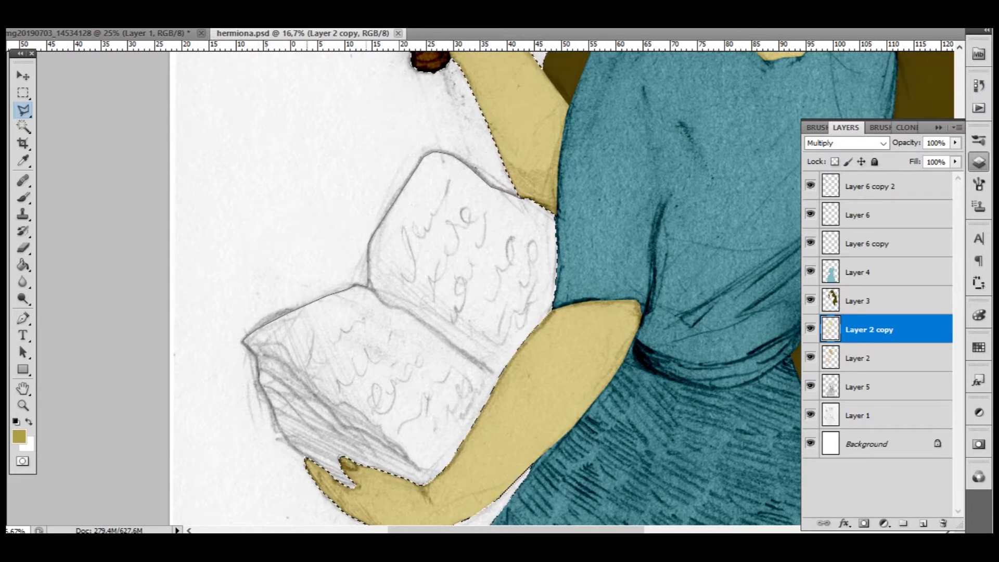
{"action": "key", "text": "Return"}
- Create a new empty top layer and sample the dress teal as fill colour
{"action": "key", "text": "ctrl+shift+alt+n"}
{"action": "key", "text": "ctrl+minus"}
{"action": "key", "text": "ctrl+minus"}
{"action": "key", "text": "ctrl+minus"}
{"action": "key", "text": "ctrl+minus"}
{"action": "key", "text": "g"}
{"action": "left_click", "coordinate": [468, 254], "text": "alt"}
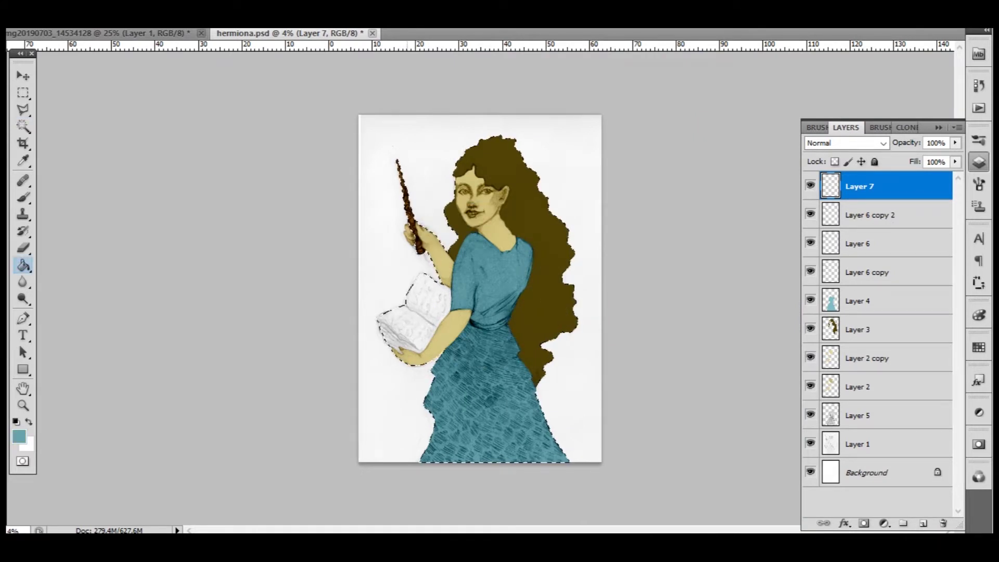
- Invert the selection and fill the background with the sampled teal
{"action": "right_click", "coordinate": [503, 250]}
{"action": "key", "text": "Escape"}
{"action": "key", "text": "m"}
{"action": "right_click", "coordinate": [576, 248]}
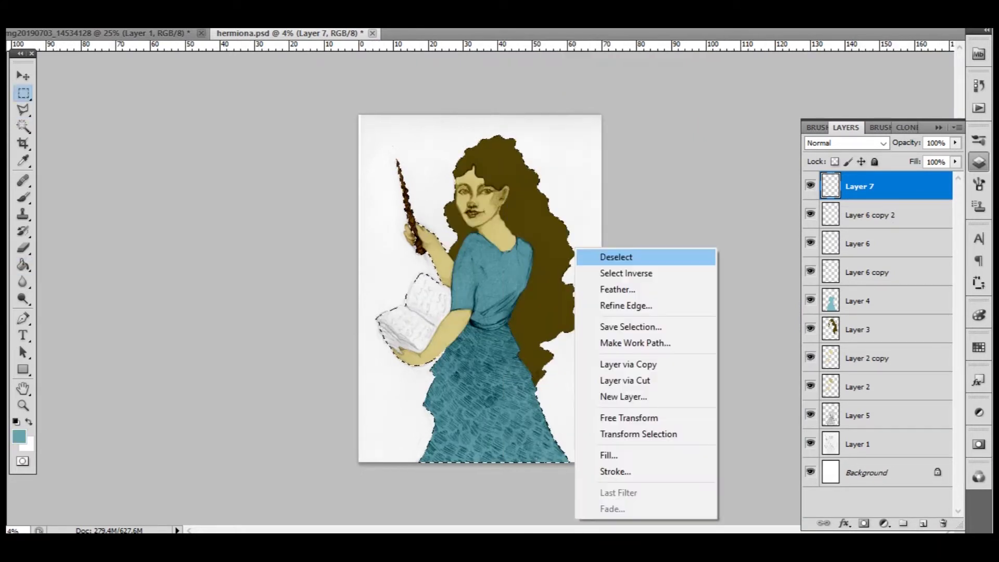
{"action": "key", "text": "Escape"}
{"action": "right_click", "coordinate": [525, 245]}
{"action": "left_click", "coordinate": [546, 271]}
{"action": "key", "text": "g"}
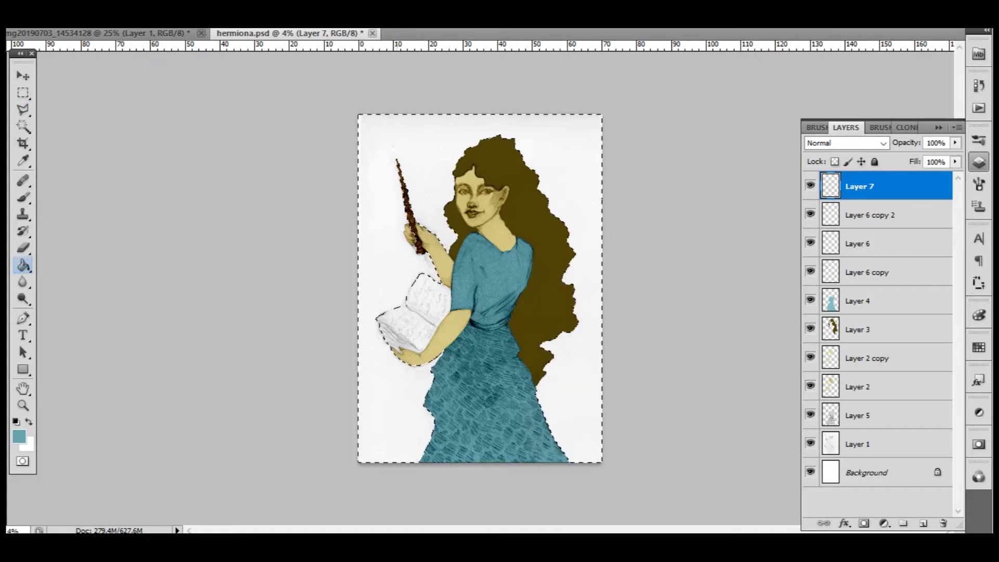
{"action": "left_click", "coordinate": [588, 275]}
- Deselect, pick a darker teal, and refill the background
{"action": "key", "text": "m"}
{"action": "key", "text": "ctrl+d"}
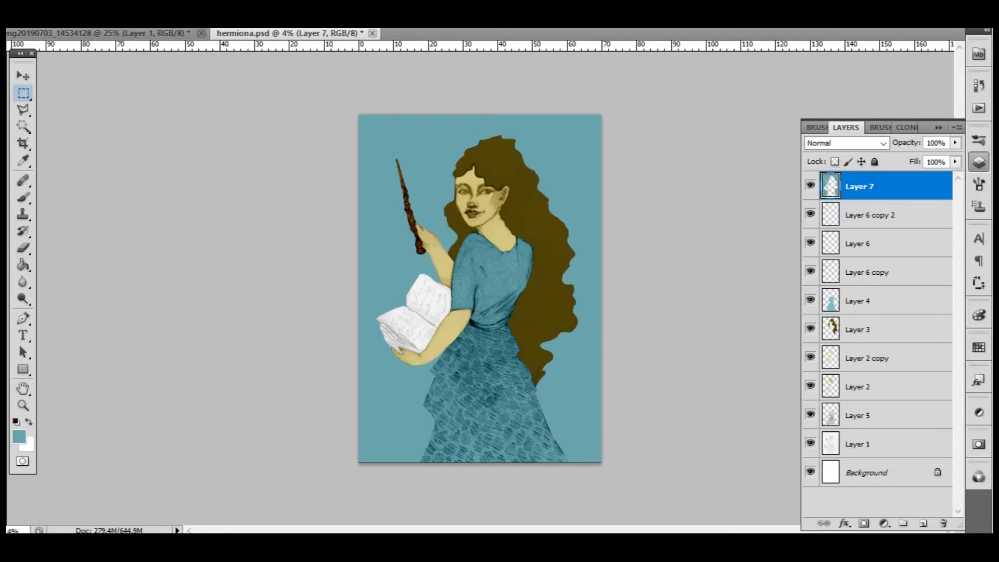
{"action": "key", "text": "ctrl+minus"}
{"action": "left_click", "coordinate": [19, 437]}
{"action": "left_click", "coordinate": [419, 209]}
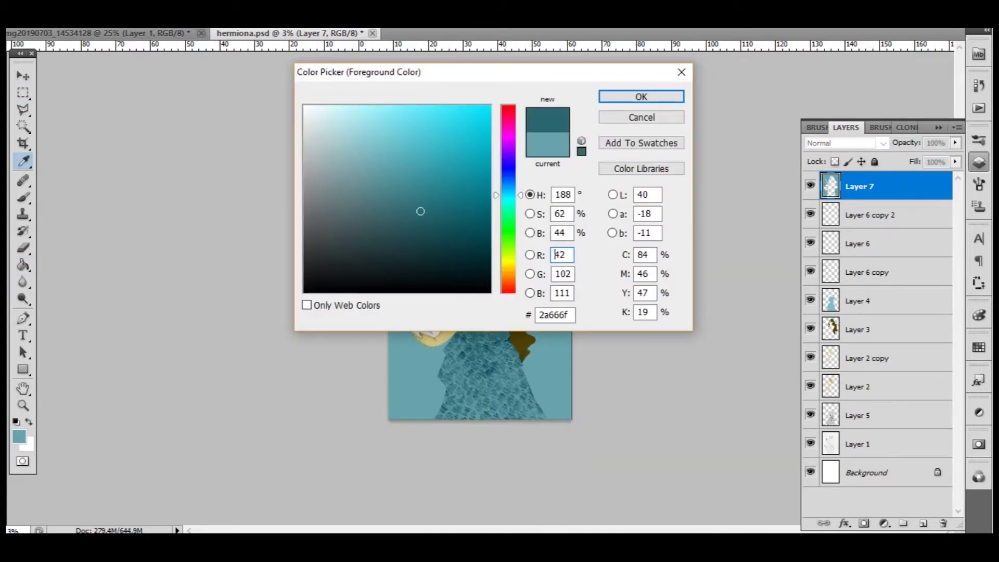
{"action": "left_click", "coordinate": [639, 95]}
{"action": "left_click", "coordinate": [23, 265]}
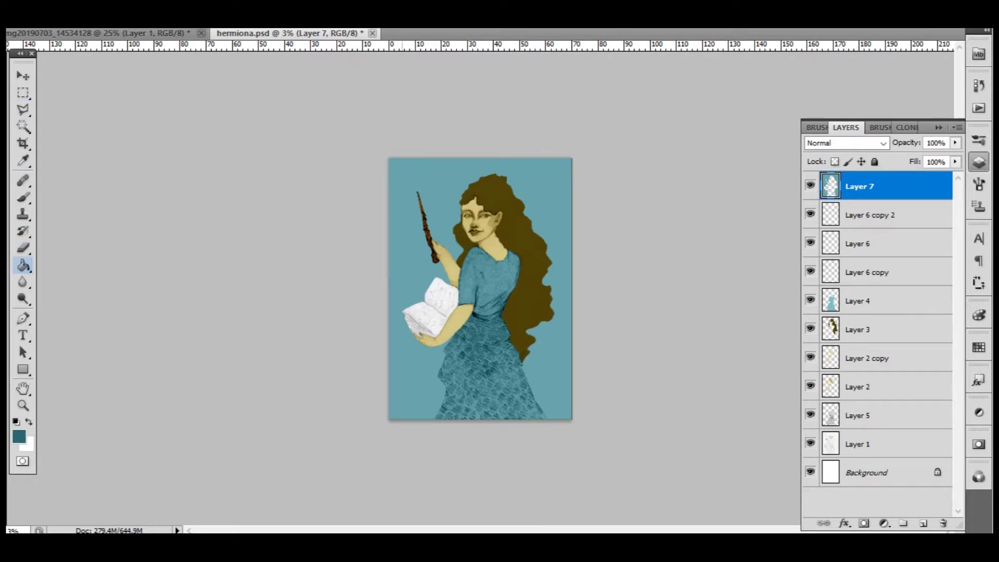
{"action": "left_click", "coordinate": [551, 177]}
- Refill the background with an even darker teal
{"action": "left_click", "coordinate": [19, 437]}
{"action": "left_click", "coordinate": [463, 251]}
{"action": "left_click", "coordinate": [642, 96]}
{"action": "left_click", "coordinate": [551, 177]}
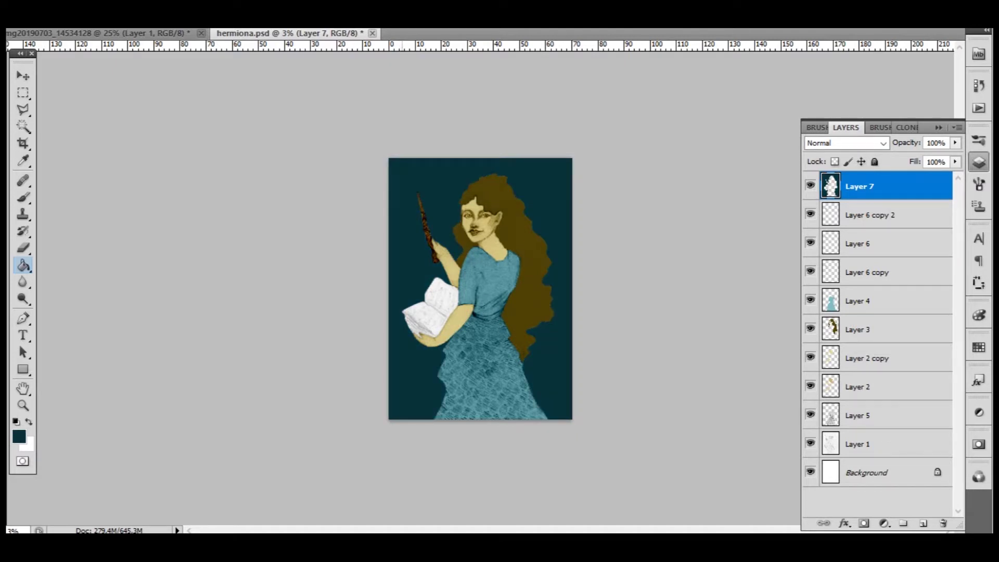
- Check Layer 2 copy, return to the background fill layer, and save
{"action": "scroll", "coordinate": [464, 257], "scroll_direction": "up", "scroll_amount": 1}
{"action": "scroll", "coordinate": [464, 257], "scroll_direction": "up", "scroll_amount": 2}
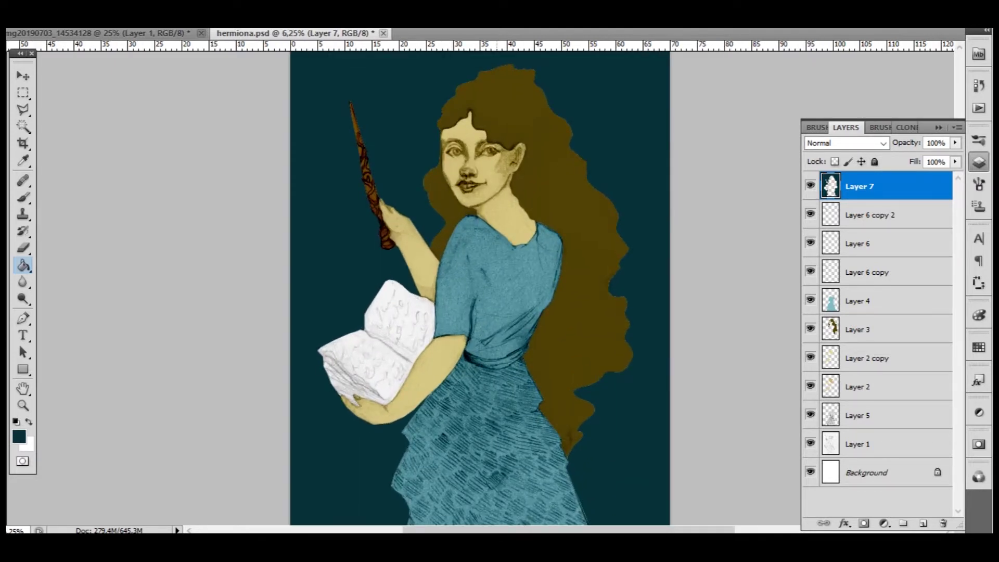
{"action": "scroll", "coordinate": [464, 257], "scroll_direction": "up", "scroll_amount": 1}
{"action": "key", "text": "w"}
{"action": "left_click", "coordinate": [868, 357]}
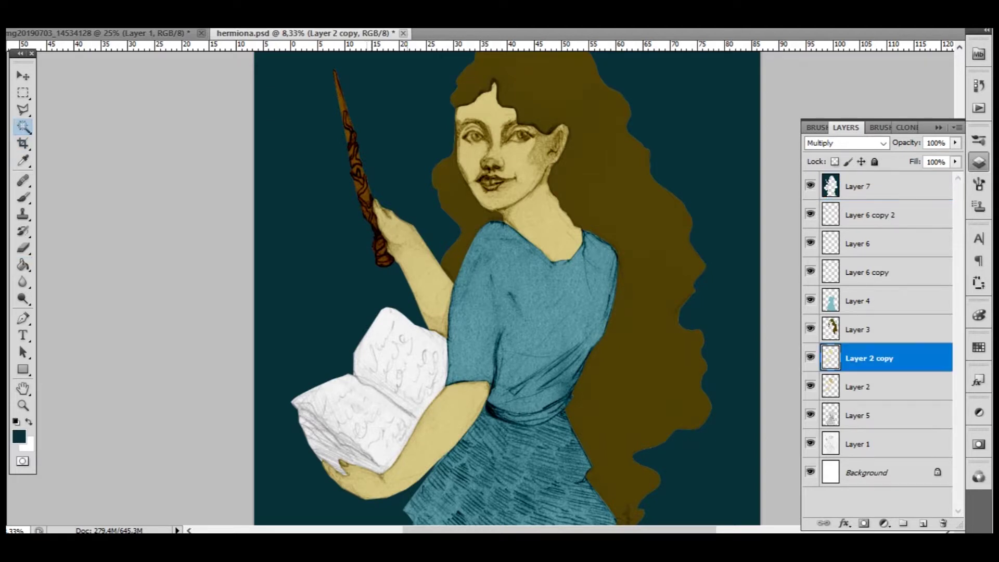
{"action": "left_click", "coordinate": [859, 187]}
{"action": "scroll", "coordinate": [479, 288], "scroll_direction": "down", "scroll_amount": 2}
{"action": "scroll", "coordinate": [479, 289], "scroll_direction": "down", "scroll_amount": 1}
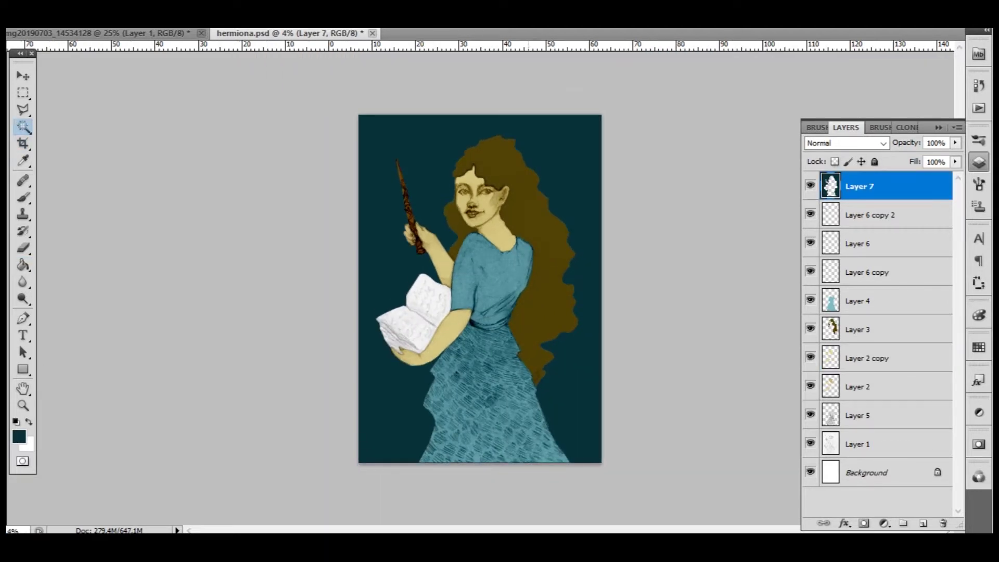
{"action": "key", "text": "ctrl+s"}
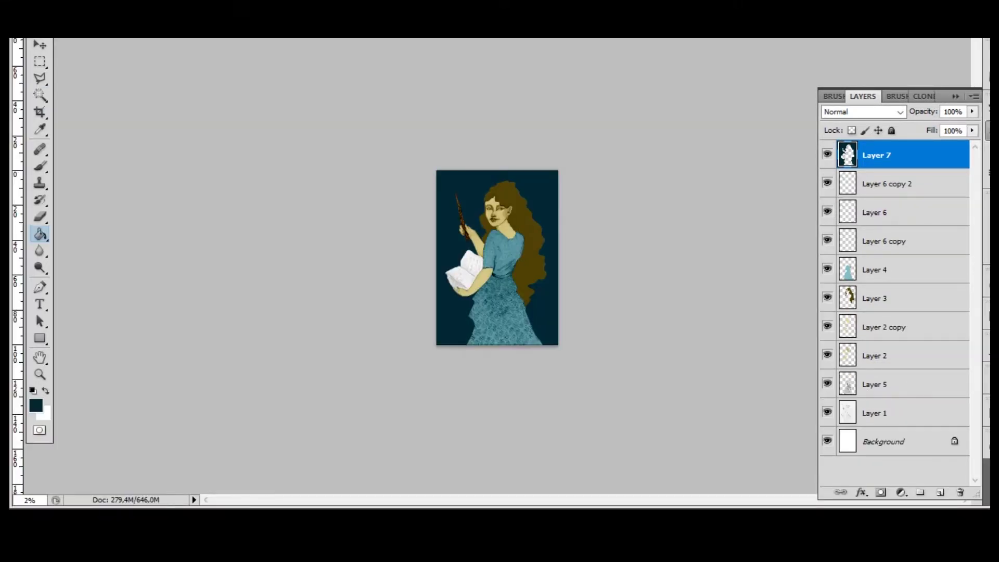
- Try golden brown #c77700, then bright orange, as the background fill
{"action": "type", "text": "2"}
{"action": "key", "text": "Tab"}
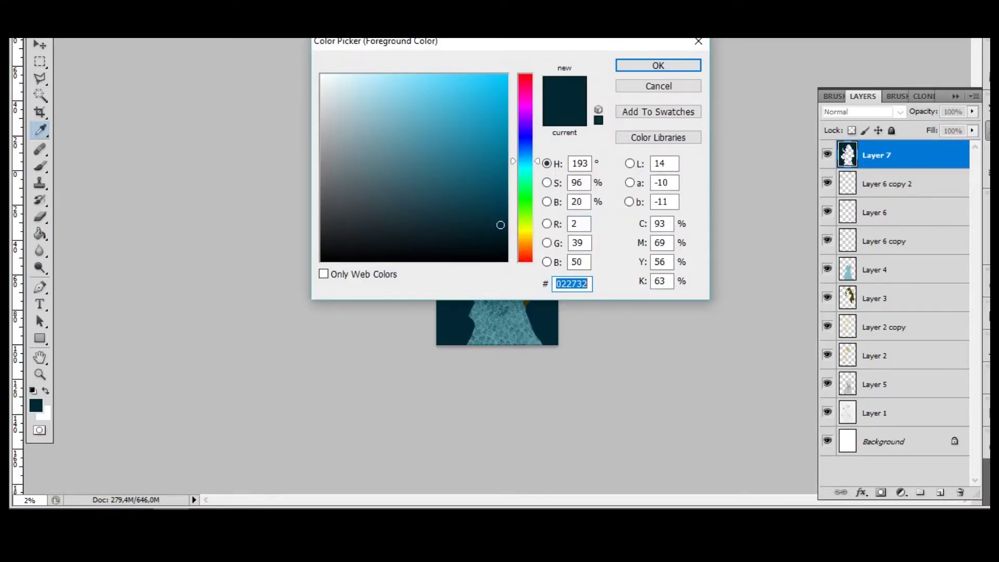
{"action": "type", "text": "c77700"}
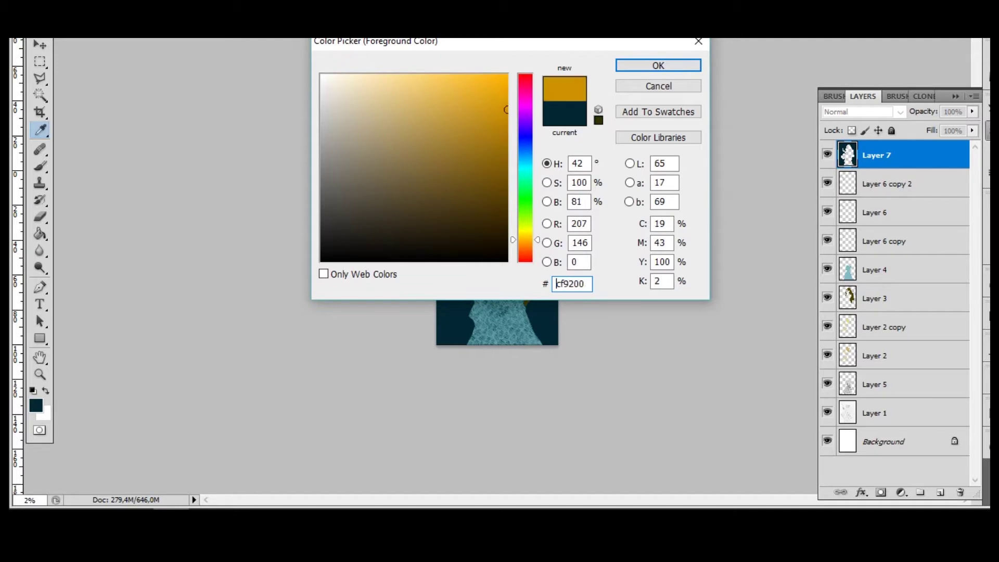
{"action": "key", "text": "Return"}
{"action": "left_click", "coordinate": [452, 187]}
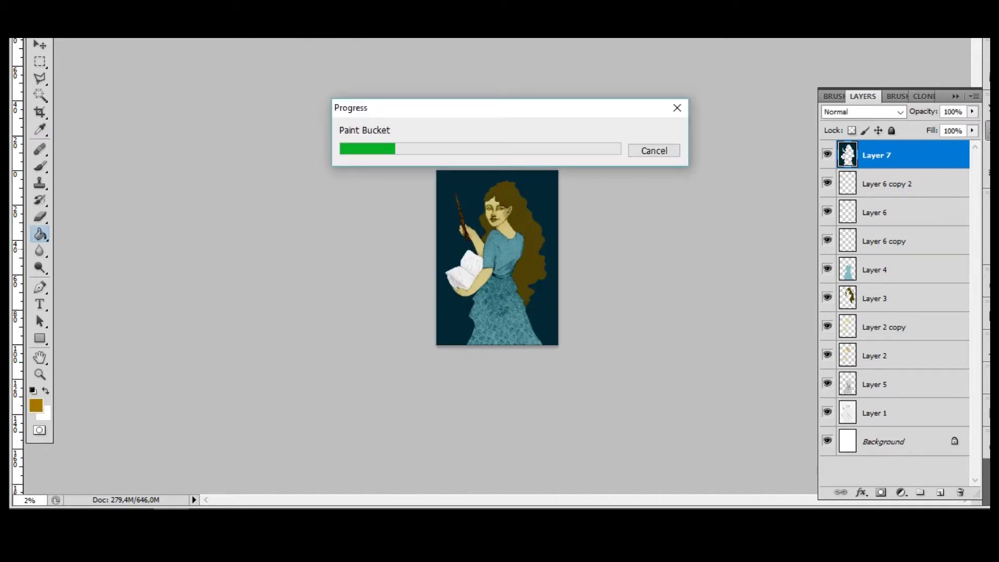
{"action": "left_click", "coordinate": [36, 406]}
{"action": "key", "text": "Return"}
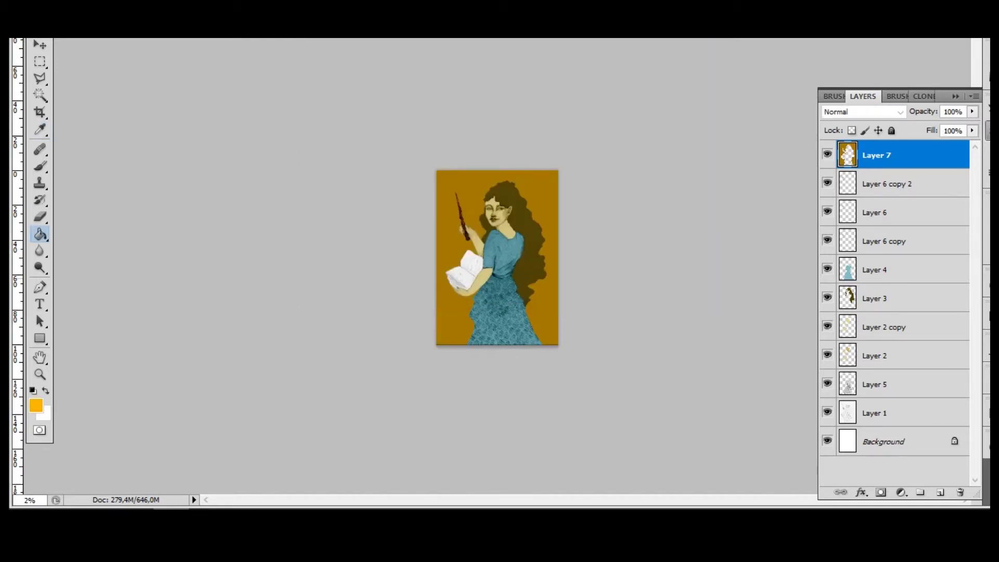
{"action": "left_click", "coordinate": [452, 187]}
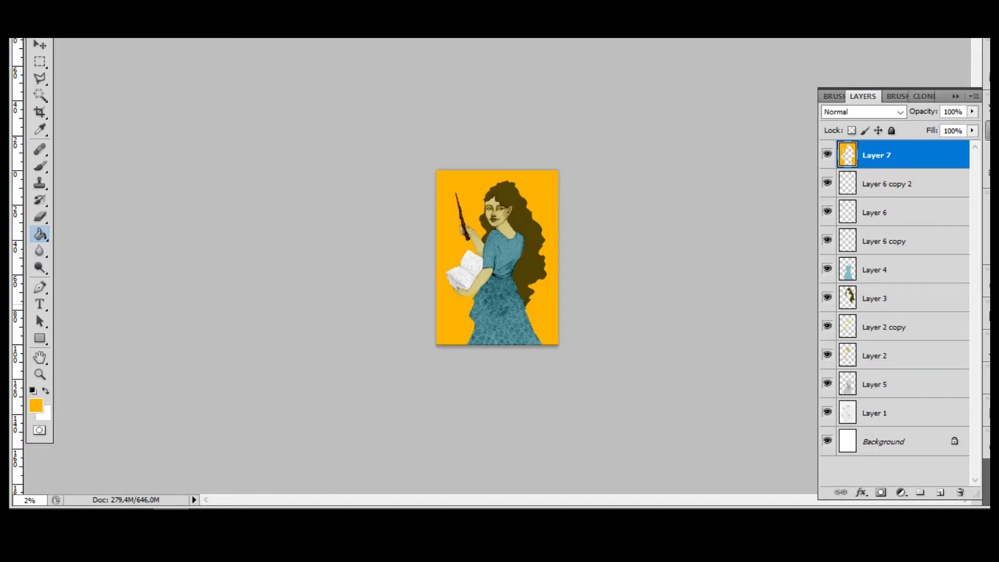
- Refill the background with dark teal #022733 and add new top Layer 8
{"action": "left_click", "coordinate": [35, 406]}
{"action": "type", "text": "022733"}
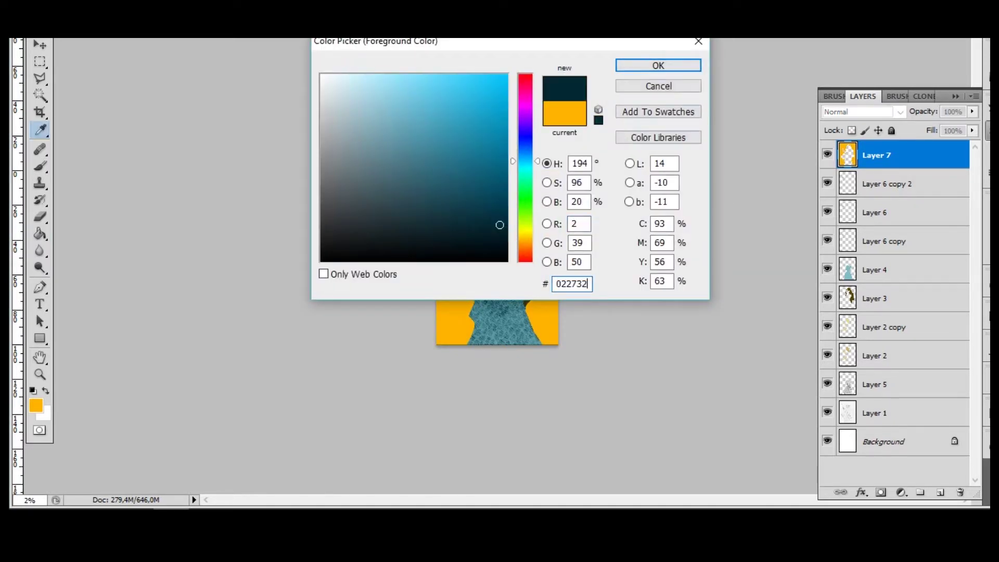
{"action": "key", "text": "Return"}
{"action": "left_click", "coordinate": [452, 187]}
{"action": "left_click", "coordinate": [940, 492]}
{"action": "key", "text": "ctrl+plus"}
- Zoom in on the face and switch to the Polygonal Lasso
{"action": "scroll", "coordinate": [491, 193], "scroll_direction": "up", "scroll_amount": 3}
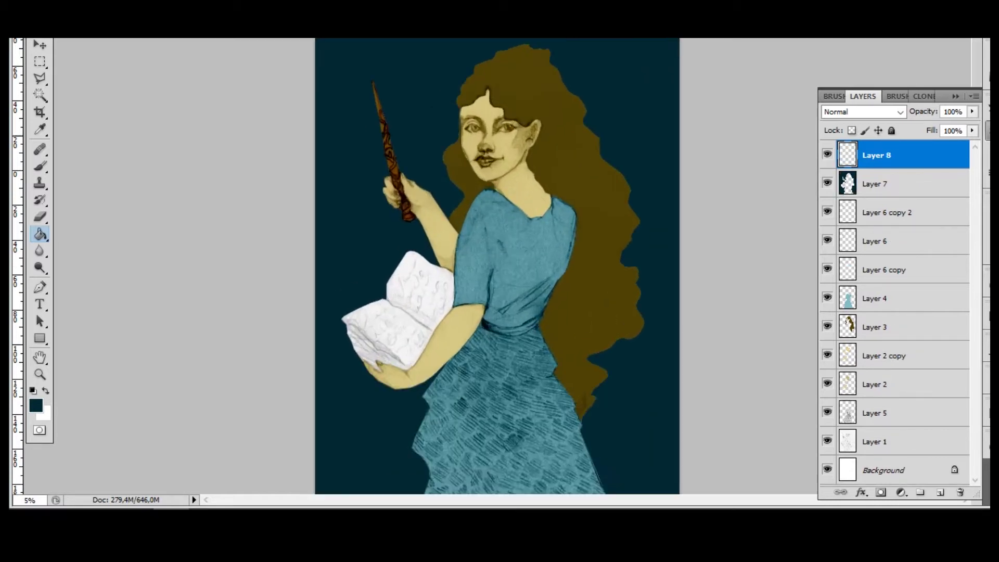
{"action": "scroll", "coordinate": [491, 192], "scroll_direction": "up", "scroll_amount": 3}
{"action": "scroll", "coordinate": [492, 192], "scroll_direction": "up", "scroll_amount": 1}
{"action": "key", "text": "l"}
{"action": "scroll", "coordinate": [433, 266], "scroll_direction": "up", "scroll_amount": 1}
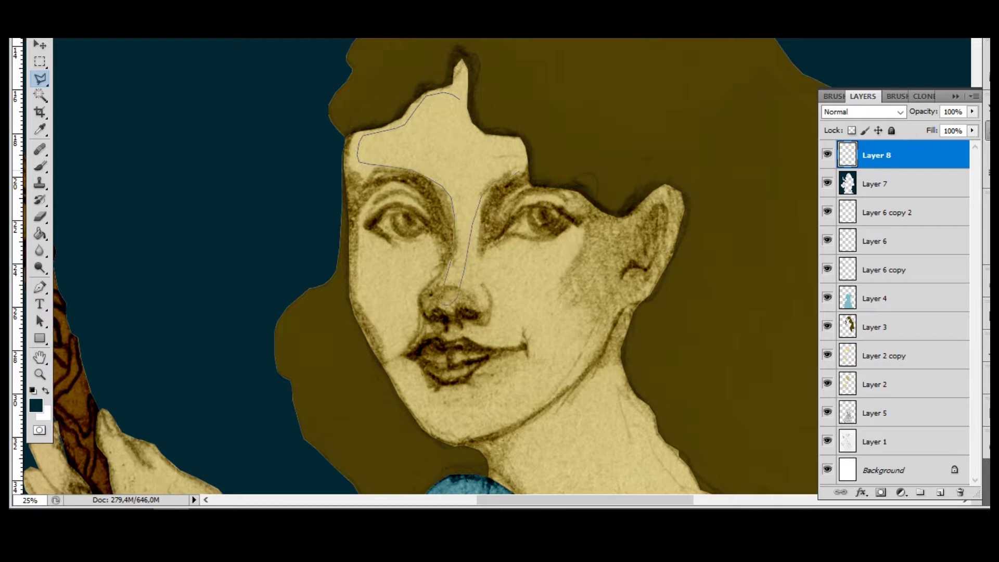
- Close the forehead and nose-bridge outline and fill it with a picked beige on Layer 8
{"action": "key", "text": "Return"}
{"action": "key", "text": "ctrl+minus"}
{"action": "key", "text": "ctrl+minus"}
{"action": "key", "text": "ctrl+minus"}
{"action": "key", "text": "ctrl+minus"}
{"action": "key", "text": "ctrl+minus"}
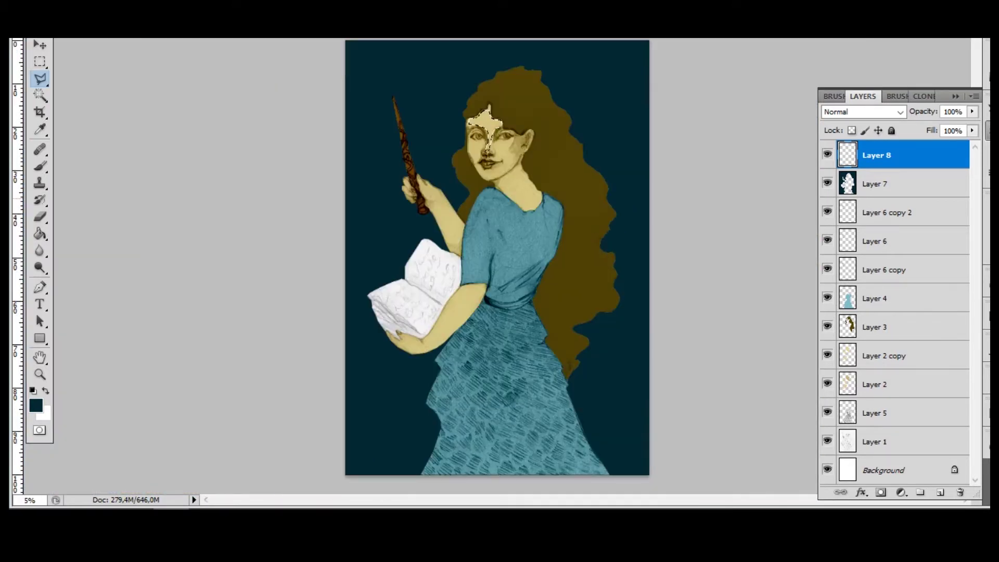
{"action": "key", "text": "ctrl+plus"}
{"action": "key", "text": "ctrl+plus"}
{"action": "key", "text": "ctrl+plus"}
{"action": "key", "text": "ctrl+plus"}
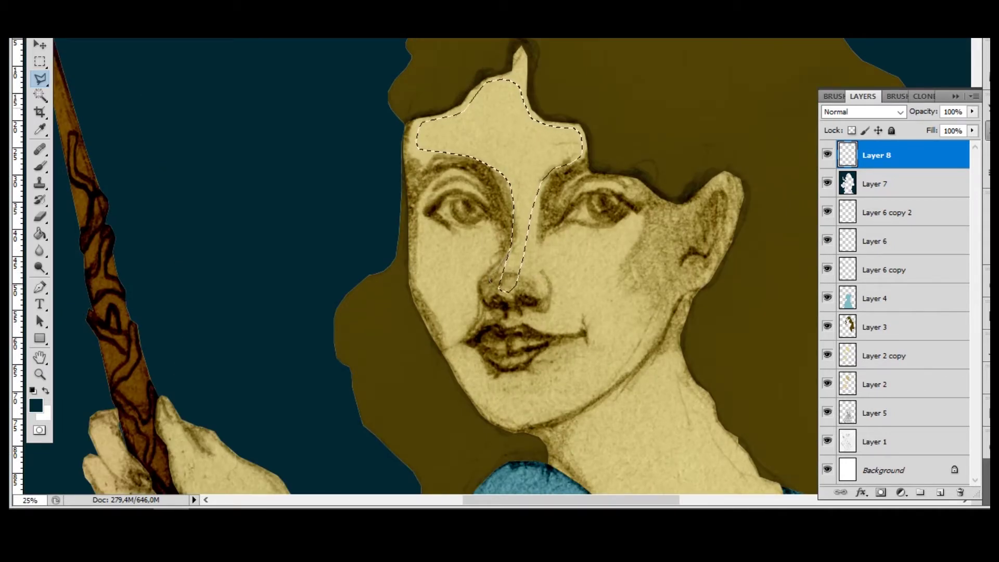
{"action": "key", "text": "g"}
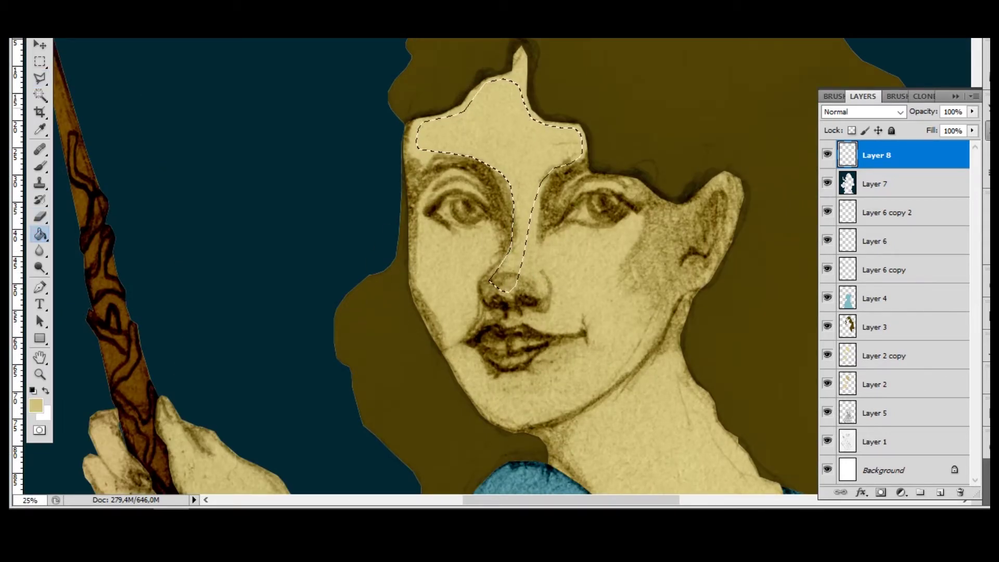
{"action": "left_click", "coordinate": [35, 405]}
{"action": "left_click", "coordinate": [578, 224]}
{"action": "left_click", "coordinate": [689, 65]}
{"action": "left_click", "coordinate": [489, 166]}
- Outline the cheek, fill it with light cream and deselect
{"action": "key", "text": "l"}
{"action": "key", "text": "ctrl+plus"}
{"action": "key", "text": "ctrl+d"}
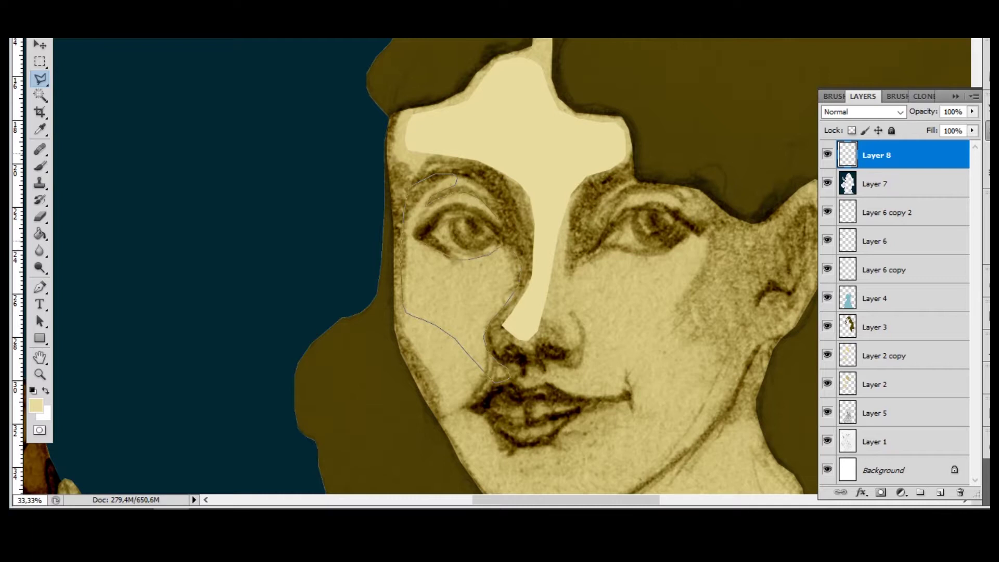
{"action": "key", "text": "Return"}
{"action": "left_click", "coordinate": [40, 234]}
{"action": "left_click", "coordinate": [452, 281]}
{"action": "left_click", "coordinate": [40, 61]}
{"action": "key", "text": "ctrl+d"}
- Outline the chin, fill it with cream and deselect
{"action": "key", "text": "ctrl+minus"}
{"action": "key", "text": "ctrl+minus"}
{"action": "key", "text": "ctrl+minus"}
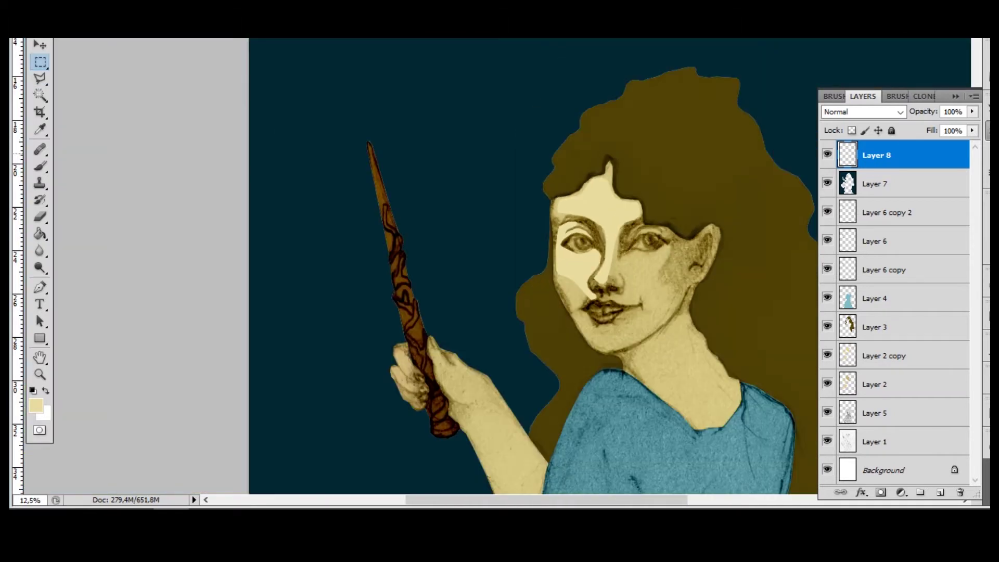
{"action": "scroll", "coordinate": [627, 324], "scroll_direction": "up", "scroll_amount": 2}
{"action": "left_click", "coordinate": [40, 79]}
{"action": "scroll", "coordinate": [602, 391], "scroll_direction": "up", "scroll_amount": 1}
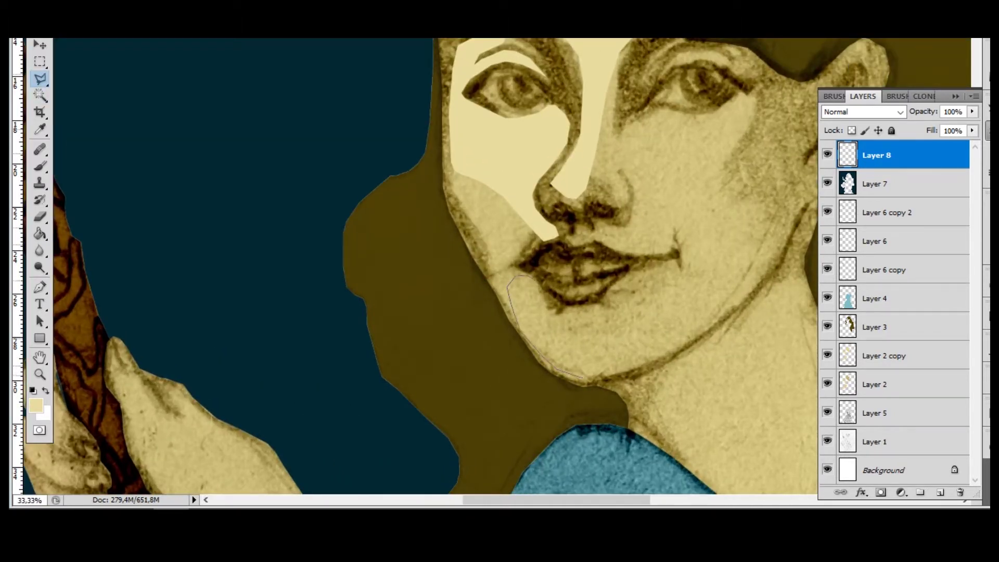
{"action": "left_click", "coordinate": [519, 276]}
{"action": "left_click", "coordinate": [40, 234]}
{"action": "left_click", "coordinate": [562, 332]}
{"action": "left_click", "coordinate": [40, 62]}
{"action": "key", "text": "ctrl+d"}
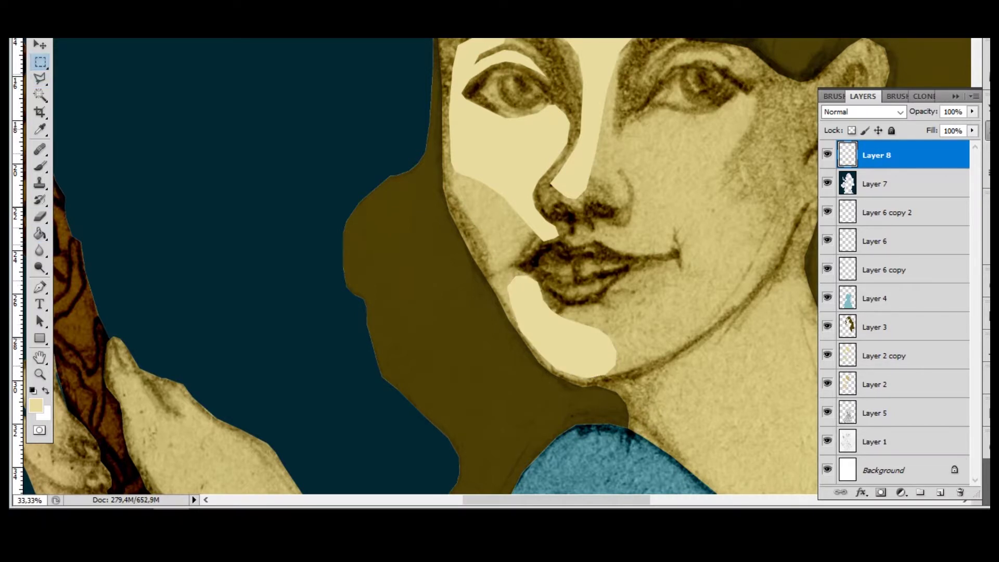
{"action": "scroll", "coordinate": [572, 260], "scroll_direction": "down", "scroll_amount": 2}
{"action": "scroll", "coordinate": [572, 260], "scroll_direction": "down", "scroll_amount": 2}
{"action": "scroll", "coordinate": [572, 260], "scroll_direction": "down", "scroll_amount": 1}
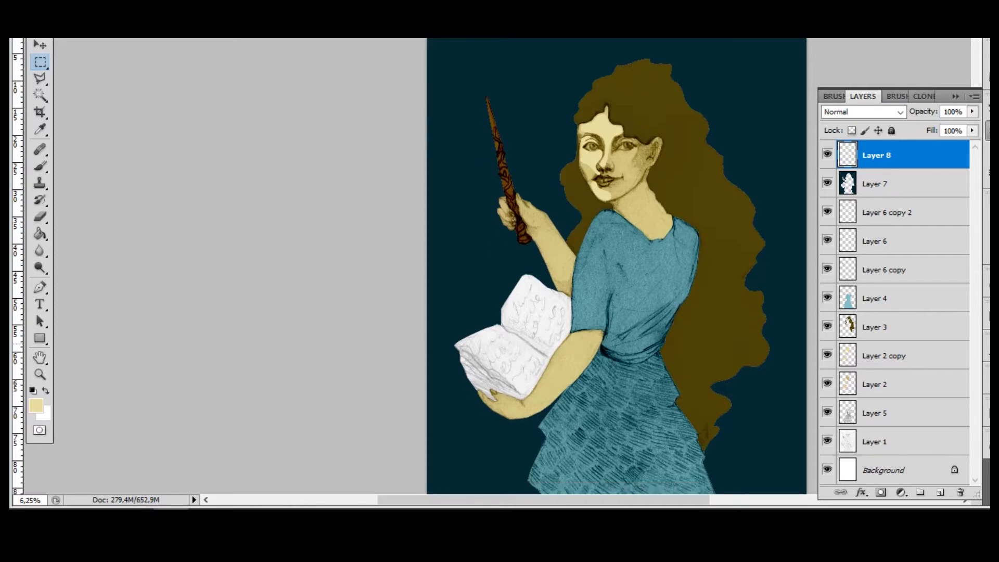
{"action": "scroll", "coordinate": [541, 213], "scroll_direction": "up", "scroll_amount": 1}
{"action": "key", "text": "l"}
{"action": "scroll", "coordinate": [541, 213], "scroll_direction": "up", "scroll_amount": 1}
{"action": "scroll", "coordinate": [541, 214], "scroll_direction": "up", "scroll_amount": 1}
{"action": "scroll", "coordinate": [541, 214], "scroll_direction": "up", "scroll_amount": 1}
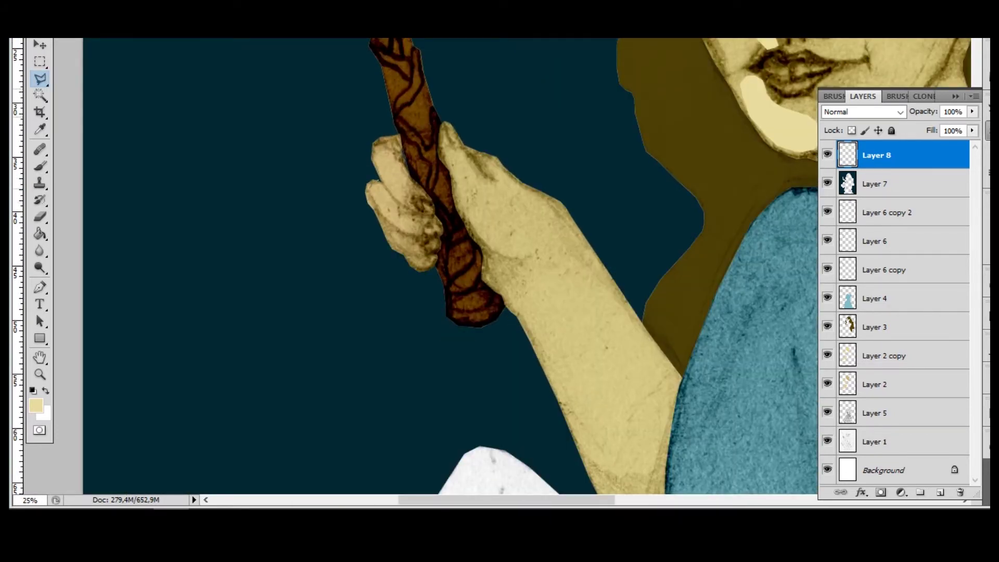
- Fill the stray edge beside the fingers with dark teal on Layer 7, then return to Layer 8
{"action": "left_click", "coordinate": [317, 155]}
{"action": "left_click", "coordinate": [352, 135]}
{"action": "double_click", "coordinate": [372, 185]}
{"action": "key", "text": "alt+bracketleft"}
{"action": "key", "text": "g"}
{"action": "left_click", "coordinate": [364, 184], "text": "alt"}
{"action": "key", "text": "m"}
{"action": "key", "text": "ctrl+d"}
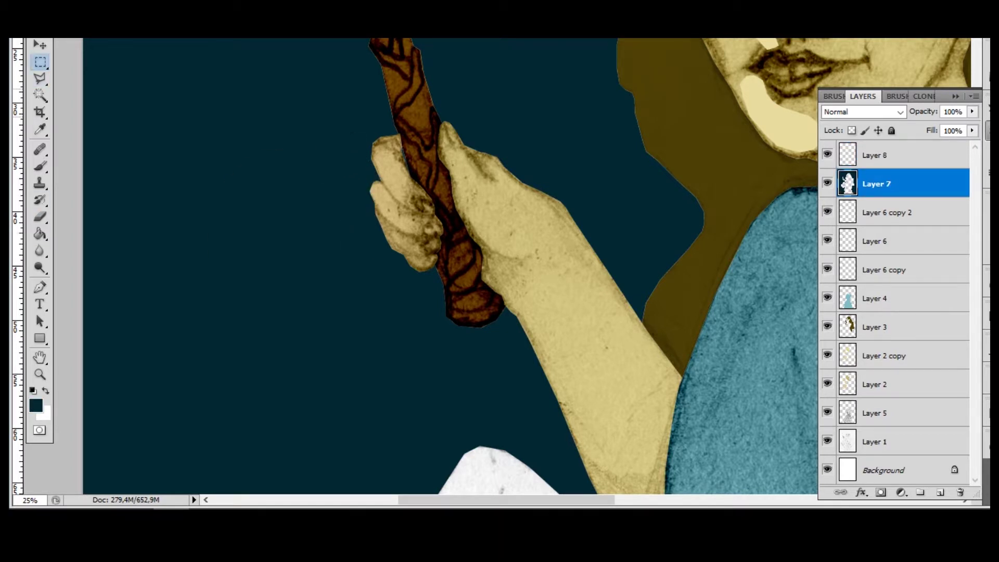
{"action": "key", "text": "alt+bracketright"}
- Select the sliver along the finger edge and work on Layer 2 with a tan colour
{"action": "scroll", "coordinate": [352, 135], "scroll_direction": "up", "scroll_amount": 1}
{"action": "scroll", "coordinate": [351, 136], "scroll_direction": "up", "scroll_amount": 1}
{"action": "key", "text": "l"}
{"action": "key", "text": "alt+bracketleft"}
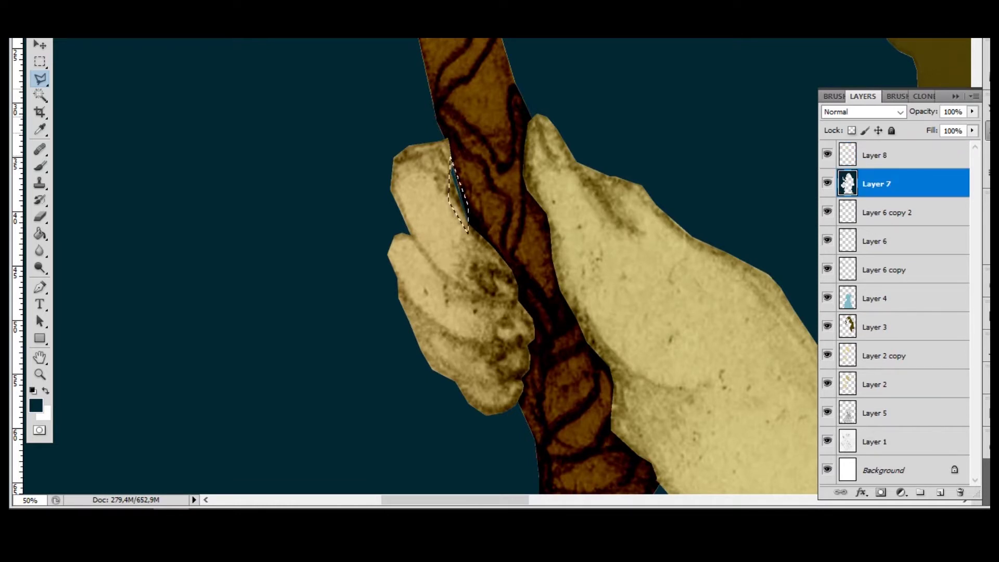
{"action": "scroll", "coordinate": [453, 166], "scroll_direction": "up", "scroll_amount": 1}
{"action": "left_click", "coordinate": [444, 156]}
{"action": "left_click", "coordinate": [475, 242]}
{"action": "left_click", "coordinate": [444, 156]}
{"action": "left_click", "coordinate": [876, 383]}
{"action": "left_click", "coordinate": [40, 167]}
{"action": "key", "text": "m"}
- Deselect, go back to Layer 8 and restore the light cream paint colour
{"action": "key", "text": "ctrl+d"}
{"action": "key", "text": "ctrl+minus"}
{"action": "key", "text": "ctrl+minus"}
{"action": "key", "text": "ctrl+minus"}
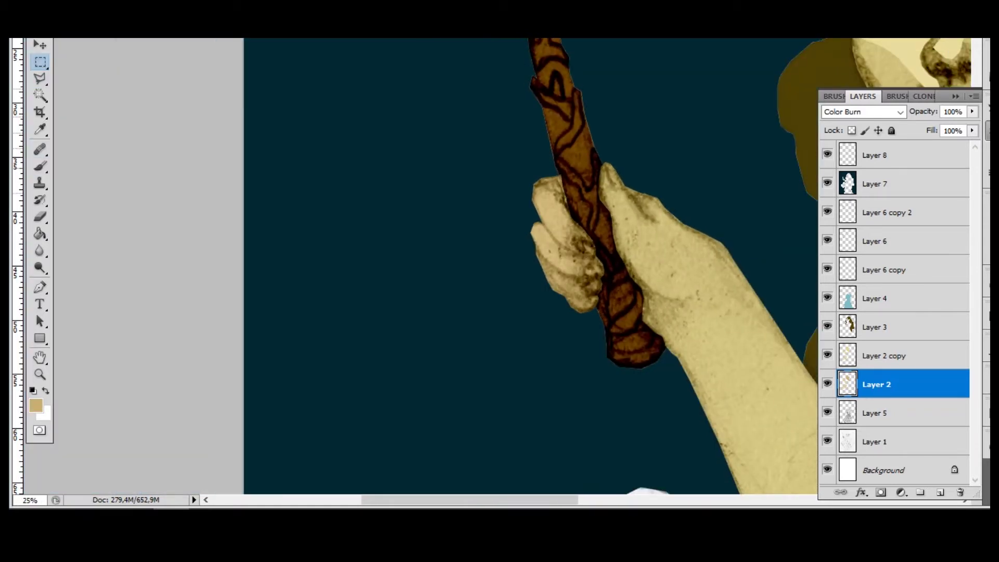
{"action": "key", "text": "alt+shift+bracketright"}
{"action": "key", "text": "g"}
{"action": "key", "text": "ctrl+plus"}
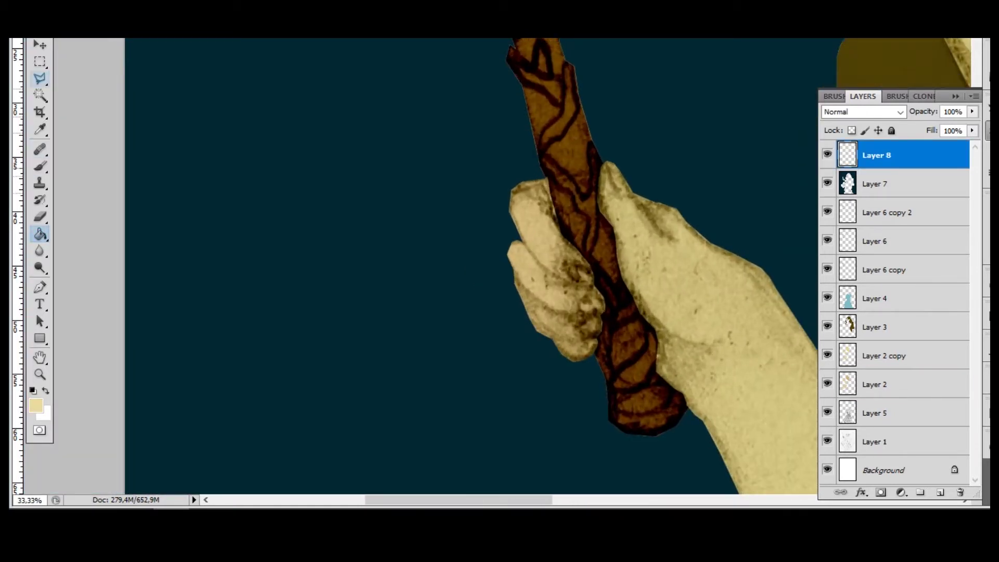
{"action": "key", "text": "l"}
{"action": "key", "text": "ctrl+plus"}
- Outline highlight areas on the top finger and the next finger down
{"action": "left_click", "coordinate": [484, 205]}
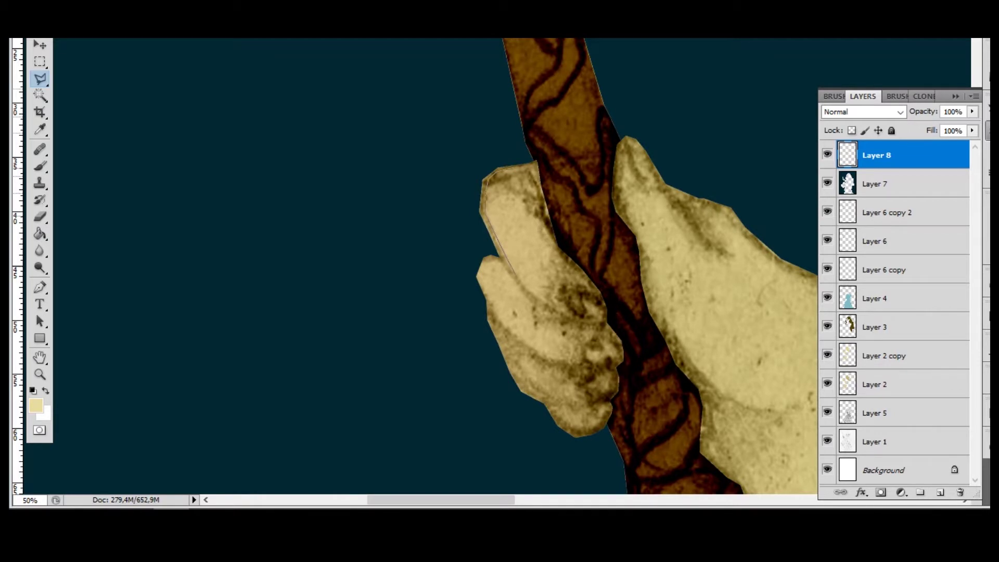
{"action": "left_click", "coordinate": [525, 283]}
{"action": "left_click", "coordinate": [535, 276]}
{"action": "left_click", "coordinate": [523, 185]}
{"action": "double_click", "coordinate": [533, 168]}
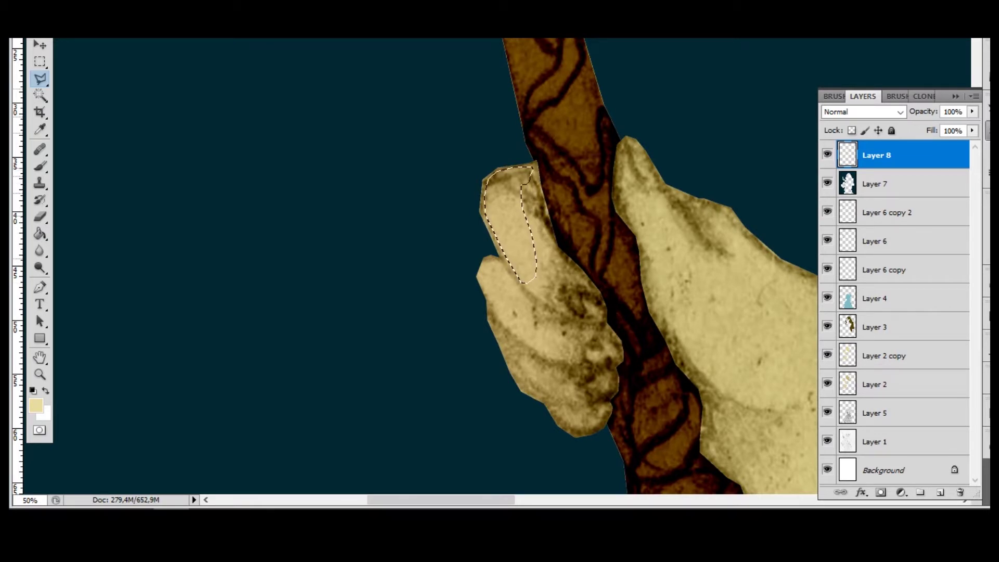
{"action": "left_click", "coordinate": [477, 268], "text": "shift"}
{"action": "left_click", "coordinate": [497, 317]}
{"action": "left_click", "coordinate": [540, 350]}
{"action": "left_click", "coordinate": [531, 301]}
{"action": "left_click", "coordinate": [514, 273]}
{"action": "left_click", "coordinate": [492, 257]}
{"action": "left_click", "coordinate": [478, 267]}
- Add a small area near the fingertip and fill the finger outlines with light cream
{"action": "left_click", "coordinate": [526, 357], "text": "shift"}
{"action": "left_click", "coordinate": [538, 387]}
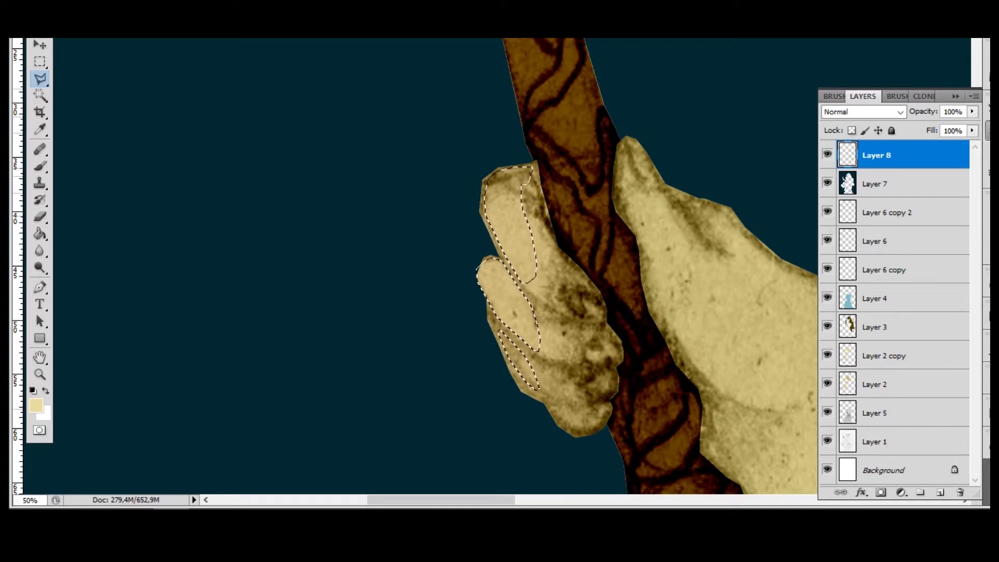
{"action": "left_click", "coordinate": [498, 332]}
{"action": "left_click", "coordinate": [525, 357]}
{"action": "left_click", "coordinate": [554, 408], "text": "shift"}
{"action": "left_click", "coordinate": [577, 424]}
{"action": "key", "text": "alt+BackSpace"}
- Outline the forearm below the hand and fill it with light yellow
{"action": "key", "text": "m"}
{"action": "key", "text": "ctrl+minus"}
{"action": "key", "text": "ctrl+minus"}
{"action": "key", "text": "ctrl+minus"}
{"action": "key", "text": "ctrl+plus"}
{"action": "key", "text": "ctrl+plus"}
{"action": "key", "text": "ctrl+plus"}
{"action": "key", "text": "l"}
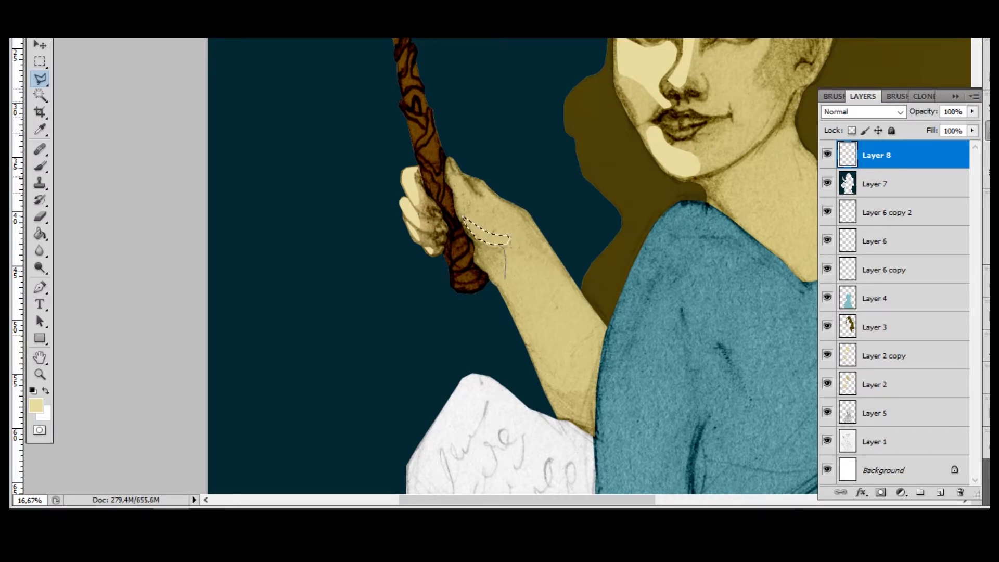
{"action": "mouse_move", "coordinate": [505, 278]}
{"action": "left_mouse_down"}
{"action": "mouse_move", "coordinate": [545, 378]}
{"action": "mouse_move", "coordinate": [587, 389]}
{"action": "left_mouse_up"}
{"action": "mouse_move", "coordinate": [563, 353]}
{"action": "left_mouse_down"}
{"action": "mouse_move", "coordinate": [543, 309]}
{"action": "mouse_move", "coordinate": [533, 225]}
{"action": "mouse_move", "coordinate": [503, 208]}
{"action": "left_mouse_up"}
{"action": "left_click", "coordinate": [507, 240]}
{"action": "key", "text": "g"}
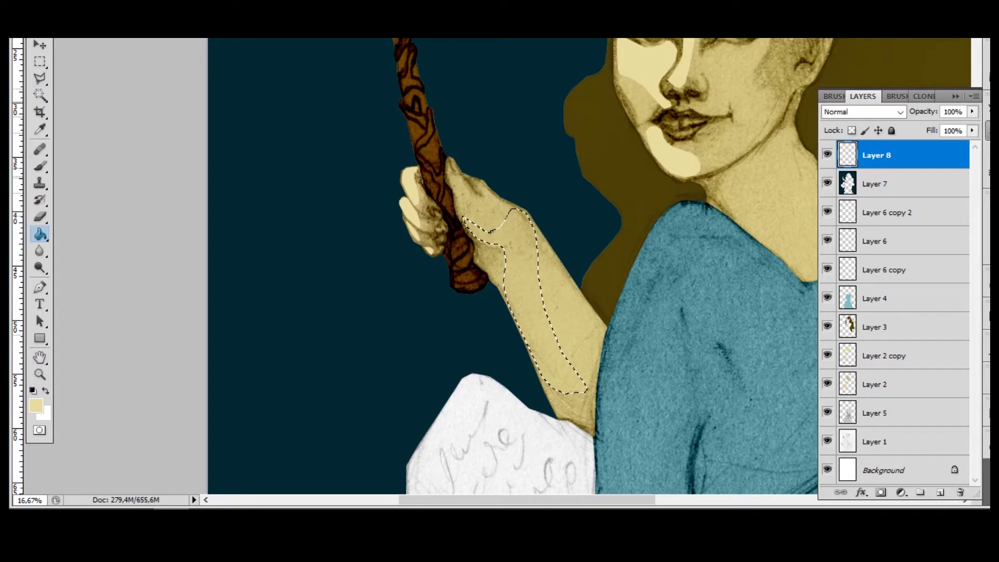
{"action": "left_click", "coordinate": [541, 312]}
{"action": "key", "text": "ctrl+d"}
{"action": "key", "text": "m"}
{"action": "key", "text": "ctrl+0"}
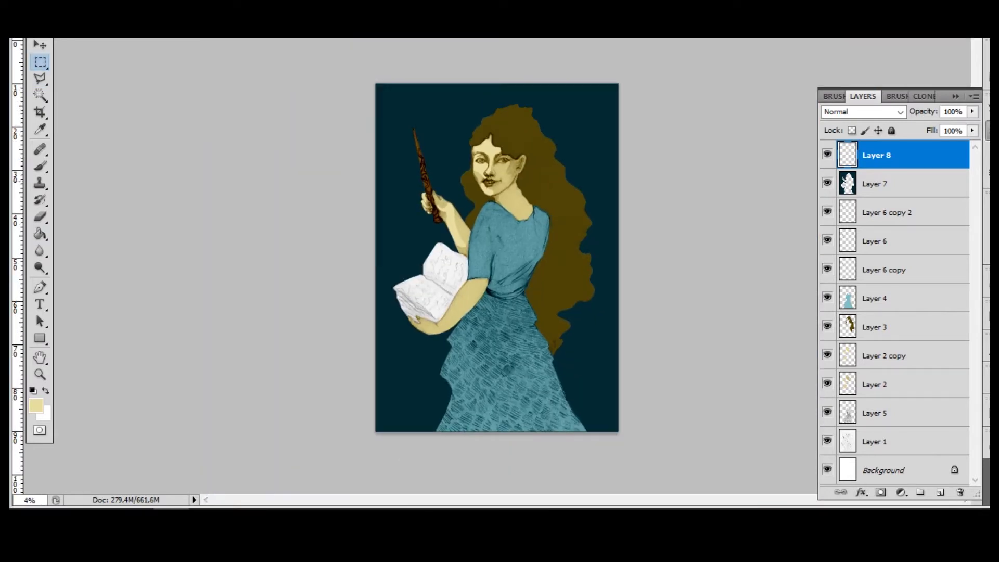
- Outline the hand's light area and fill it with light yellow
{"action": "key", "text": "l"}
{"action": "scroll", "coordinate": [453, 186], "scroll_direction": "up", "scroll_amount": 5}
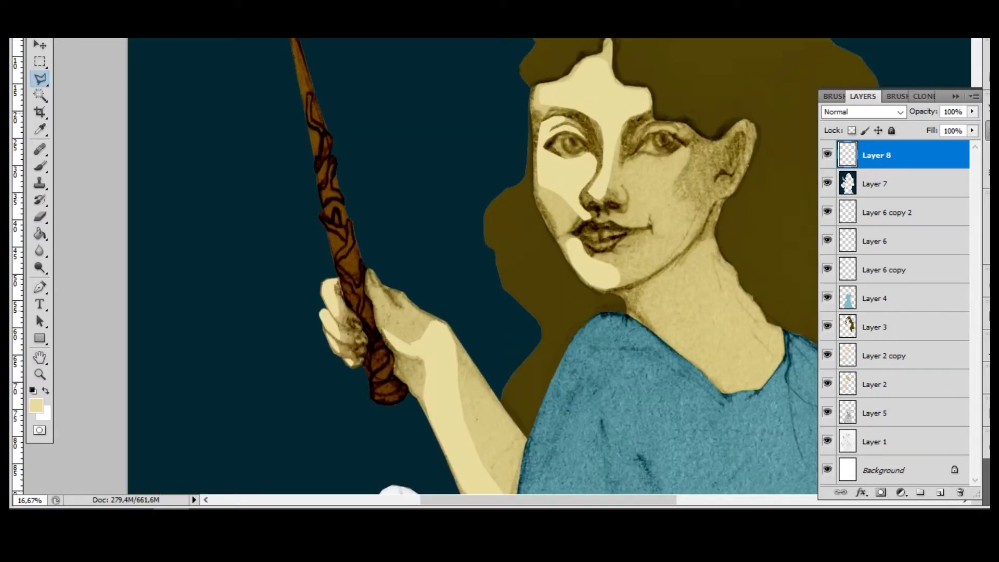
{"action": "scroll", "coordinate": [452, 186], "scroll_direction": "up", "scroll_amount": 1}
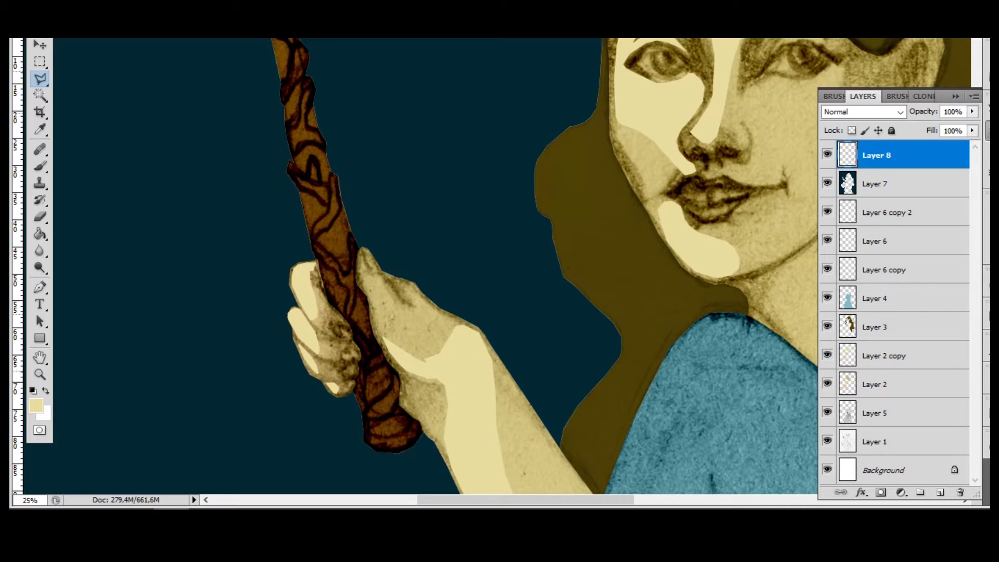
{"action": "left_click", "coordinate": [416, 377]}
{"action": "left_click", "coordinate": [457, 364]}
{"action": "left_click", "coordinate": [456, 336]}
{"action": "left_click", "coordinate": [393, 316]}
{"action": "key", "text": "g"}
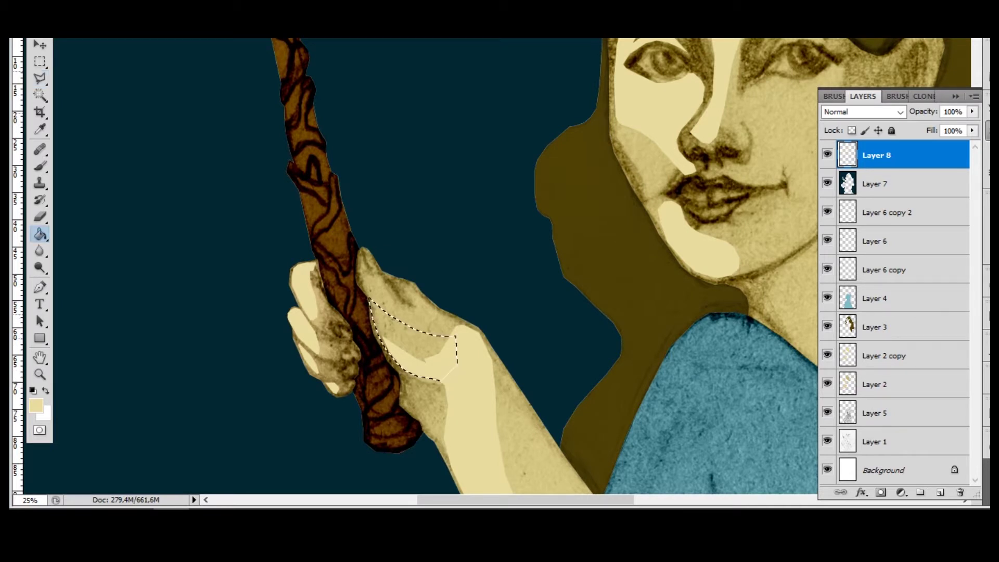
{"action": "left_click", "coordinate": [423, 354]}
{"action": "key", "text": "m"}
{"action": "key", "text": "ctrl+d"}
{"action": "key", "text": "ctrl+0"}
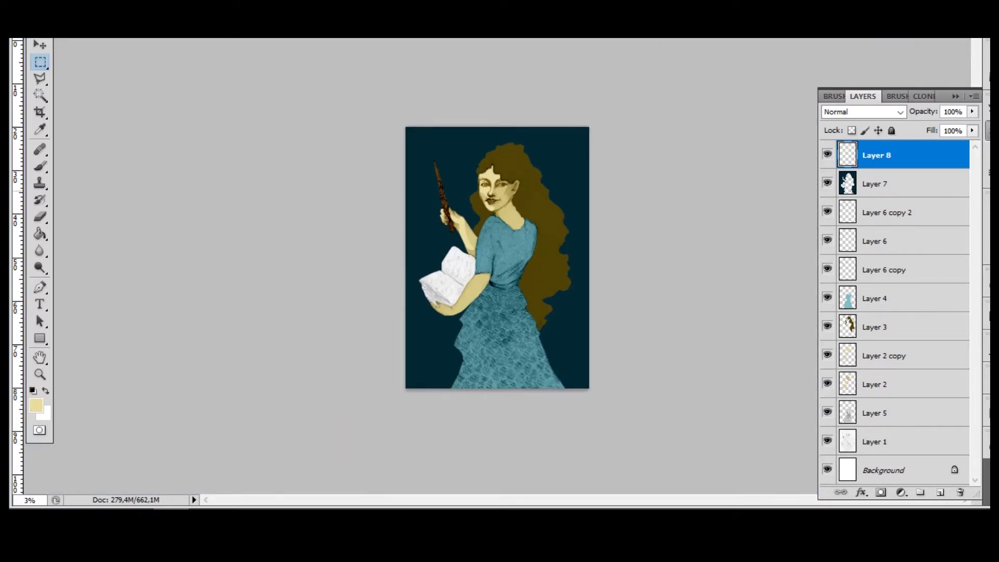
- Start an outline on the upper arm, cancel and redo it, then deselect
{"action": "key", "text": "ctrl+plus"}
{"action": "key", "text": "ctrl+plus"}
{"action": "key", "text": "ctrl+plus"}
{"action": "key", "text": "l"}
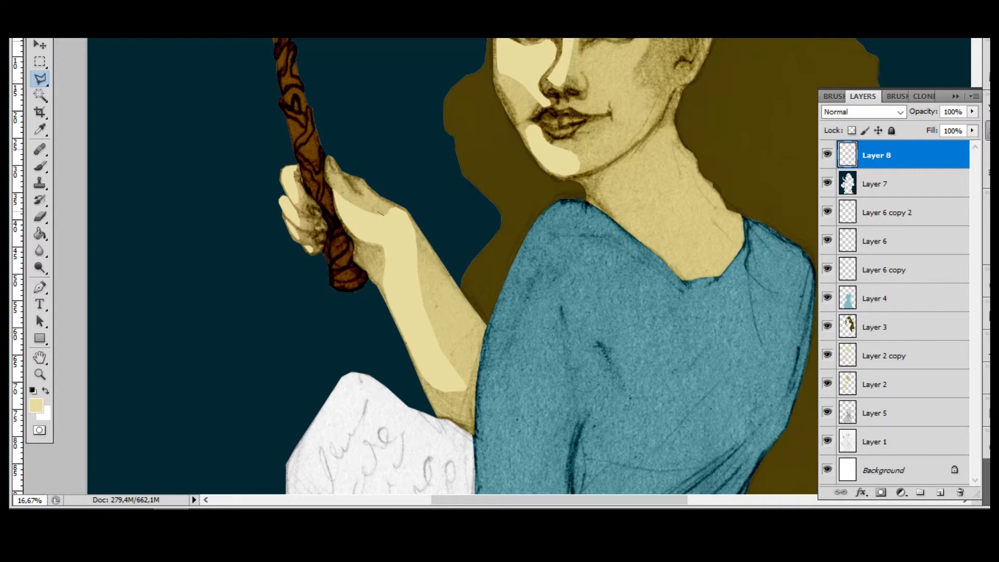
{"action": "left_click", "coordinate": [379, 212]}
{"action": "key", "text": "Escape"}
{"action": "key", "text": "ctrl+0"}
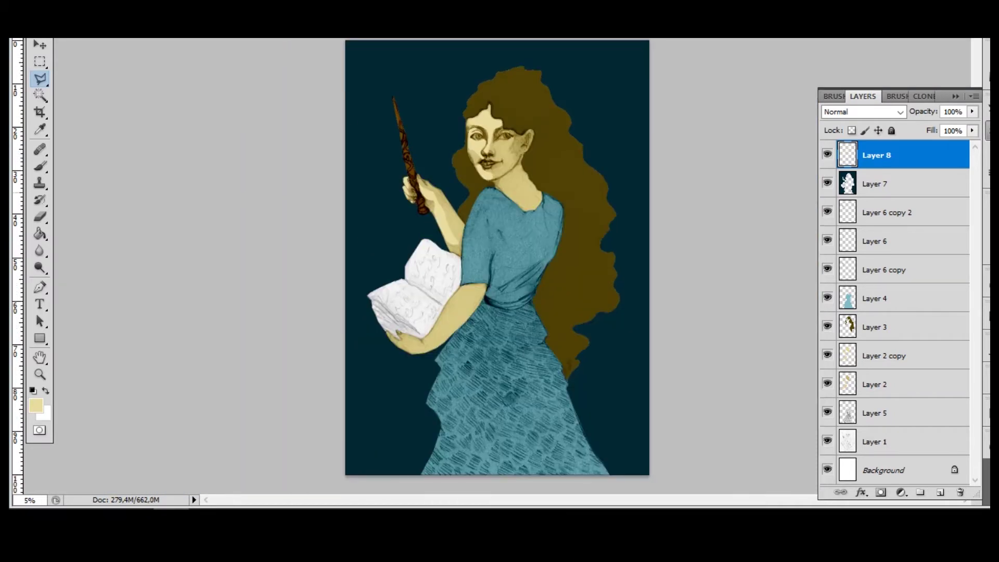
{"action": "key", "text": "ctrl+plus"}
{"action": "key", "text": "ctrl+plus"}
{"action": "key", "text": "ctrl+plus"}
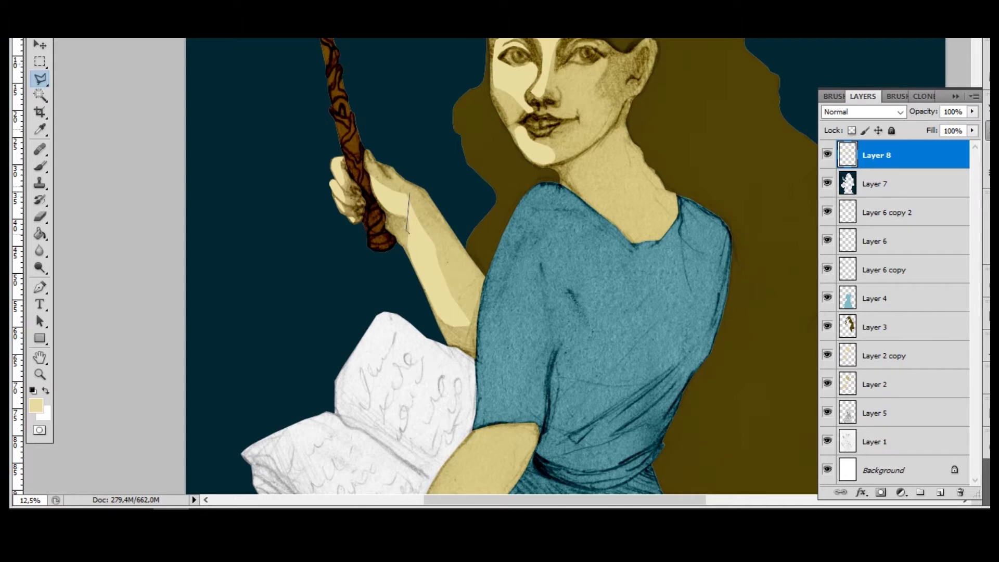
{"action": "double_click", "coordinate": [451, 297]}
{"action": "key", "text": "ctrl+d"}
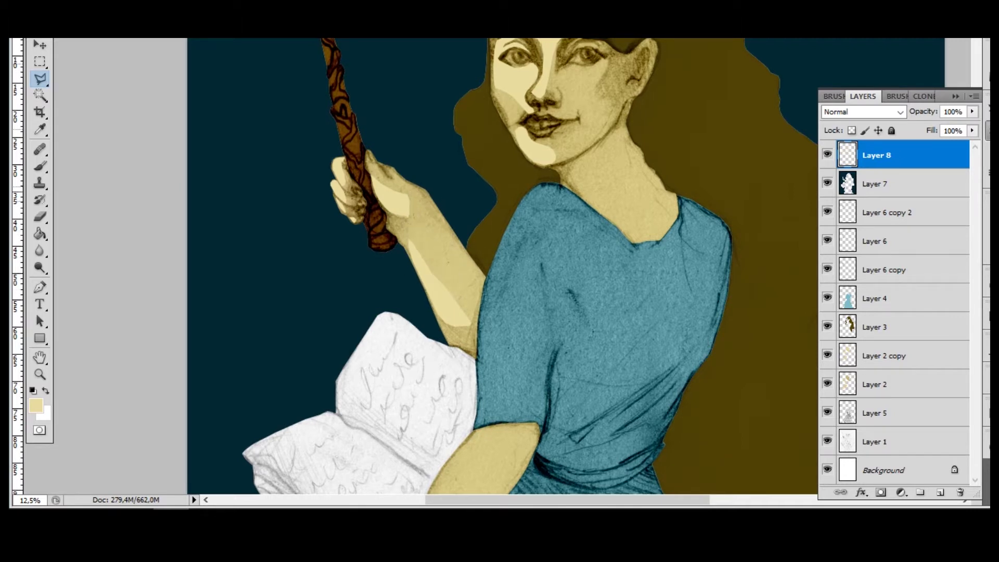
{"action": "key", "text": "ctrl+minus"}
{"action": "key", "text": "ctrl+minus"}
{"action": "key", "text": "ctrl+minus"}
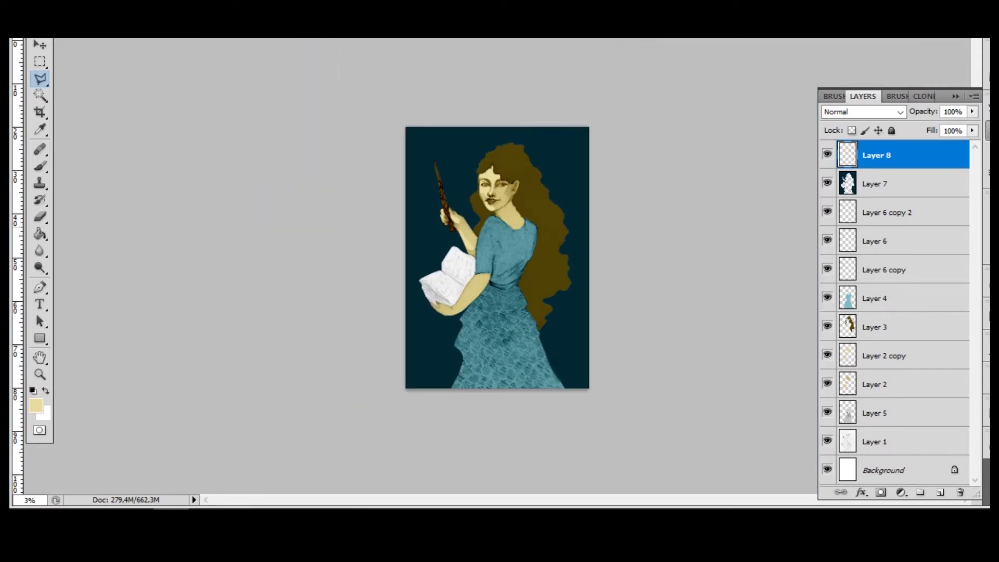
{"action": "key", "text": "ctrl+plus"}
{"action": "key", "text": "ctrl+plus"}
- Finish the selection around the hand and check the whole figure
{"action": "key", "text": "ctrl+plus"}
{"action": "key", "text": "ctrl+plus"}
{"action": "key", "text": "ctrl+plus"}
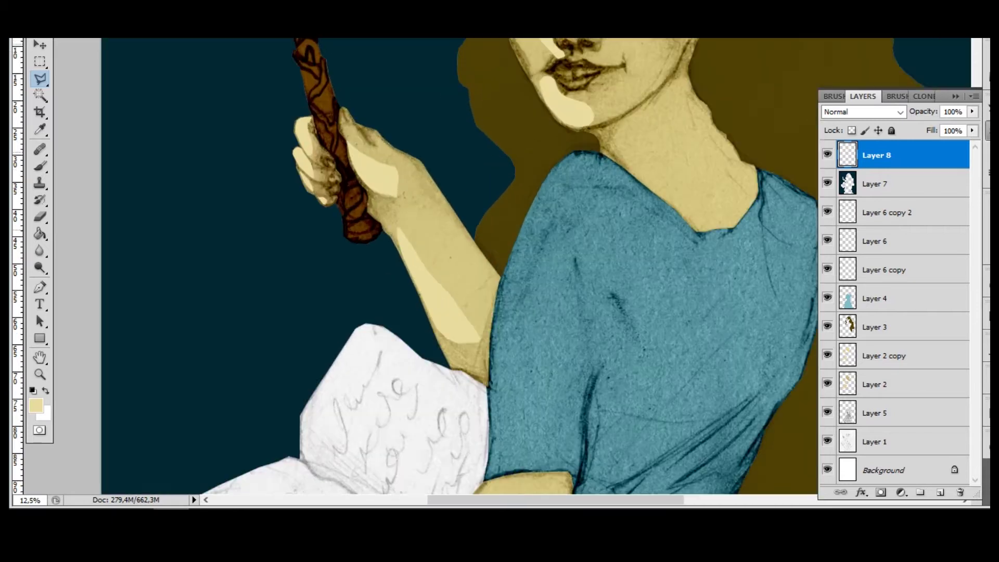
{"action": "key", "text": "Return"}
{"action": "key", "text": "ctrl+minus"}
{"action": "key", "text": "ctrl+minus"}
{"action": "key", "text": "ctrl+minus"}
{"action": "key", "text": "ctrl+minus"}
{"action": "key", "text": "ctrl+minus"}
{"action": "key", "text": "ctrl+plus"}
{"action": "key", "text": "ctrl+plus"}
{"action": "key", "text": "ctrl+plus"}
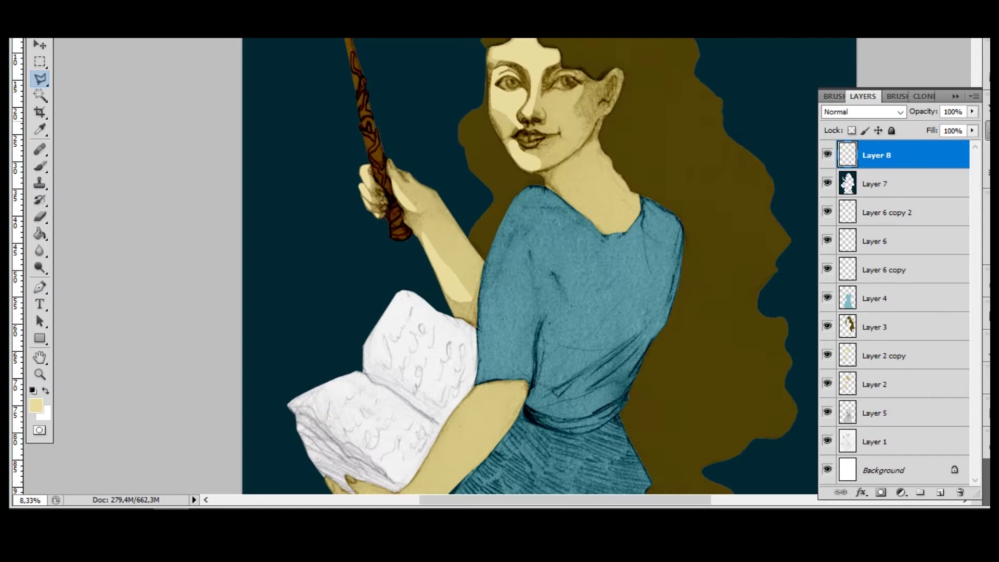
{"action": "key", "text": "ctrl+plus"}
{"action": "key", "text": "ctrl+minus"}
{"action": "key", "text": "ctrl+minus"}
{"action": "key", "text": "ctrl+minus"}
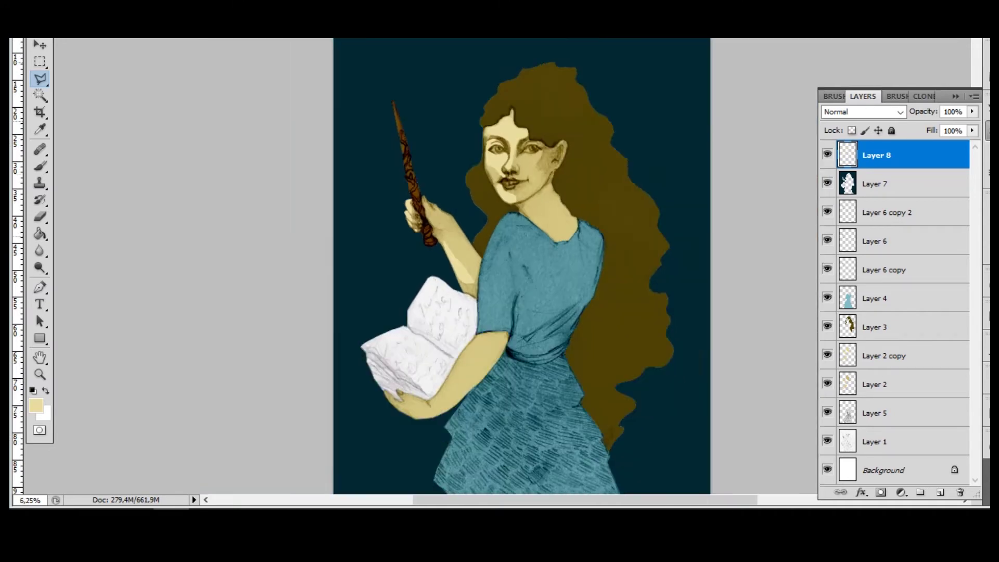
{"action": "key", "text": "ctrl+plus"}
{"action": "key", "text": "ctrl+plus"}
{"action": "key", "text": "ctrl+plus"}
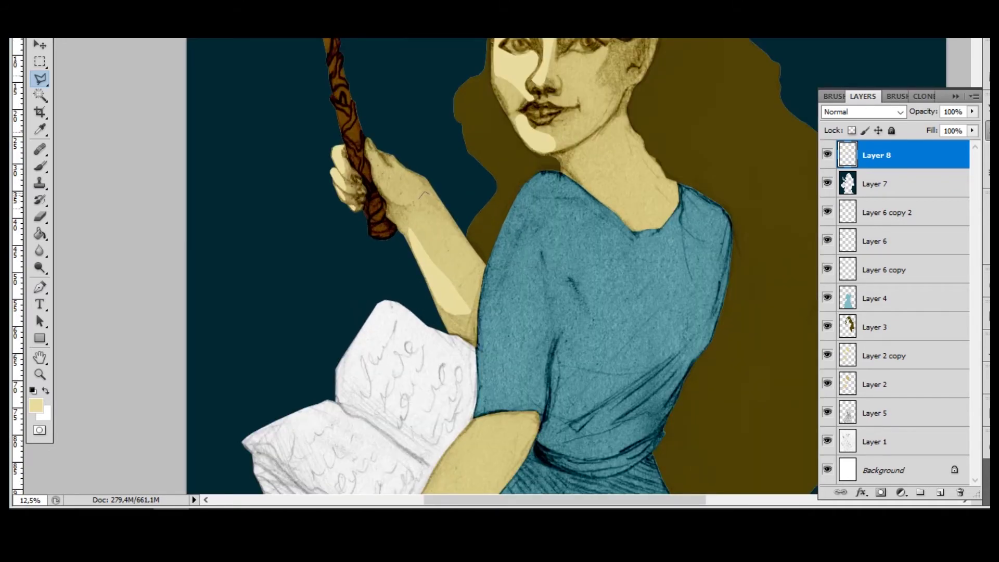
- Close the arm highlight outline and fill it with the light skin colour
{"action": "left_click", "coordinate": [453, 295]}
{"action": "left_click", "coordinate": [425, 194]}
{"action": "key", "text": "g"}
{"action": "left_click", "coordinate": [419, 252]}
{"action": "key", "text": "m"}
{"action": "key", "text": "ctrl+d"}
{"action": "key", "text": "ctrl+minus"}
{"action": "key", "text": "ctrl+minus"}
{"action": "key", "text": "ctrl+minus"}
{"action": "key", "text": "l"}
{"action": "key", "text": "ctrl+plus"}
{"action": "key", "text": "ctrl+plus"}
{"action": "key", "text": "ctrl+plus"}
{"action": "key", "text": "ctrl+plus"}
{"action": "key", "text": "ctrl+plus"}
{"action": "key", "text": "ctrl+plus"}
- Outline a highlight strip along the inner edge of the book arm
{"action": "left_click", "coordinate": [532, 177]}
{"action": "left_click", "coordinate": [501, 199]}
{"action": "left_click", "coordinate": [476, 233]}
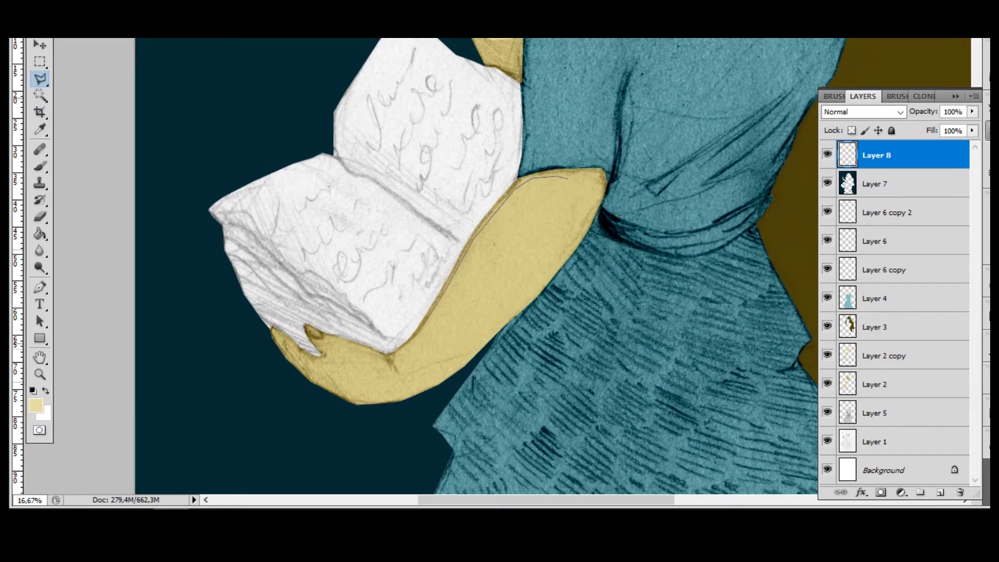
{"action": "left_click", "coordinate": [398, 361]}
{"action": "left_click", "coordinate": [425, 343]}
{"action": "left_click", "coordinate": [457, 299]}
{"action": "left_click", "coordinate": [491, 260]}
{"action": "left_click", "coordinate": [564, 189]}
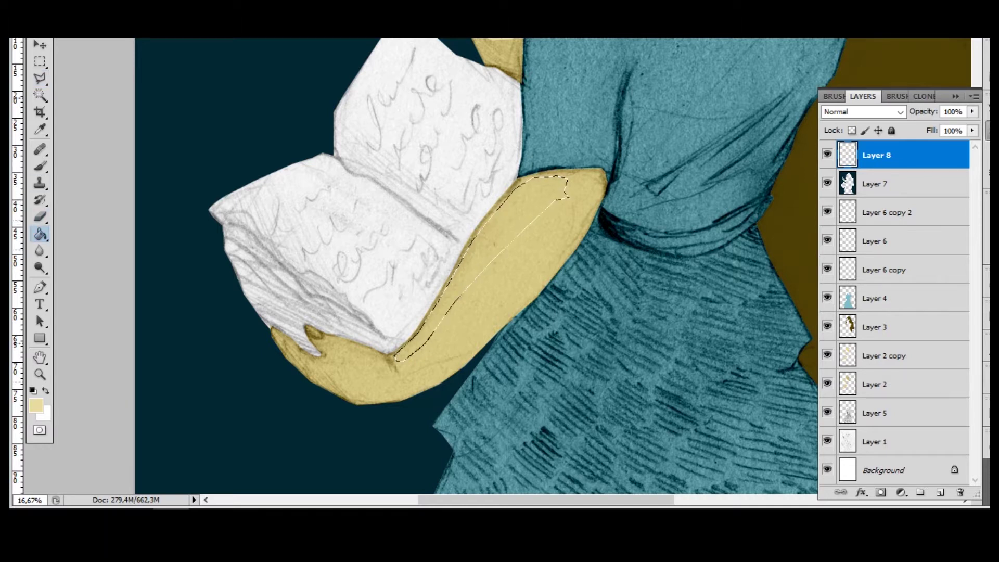
- Fill the book-arm highlight with light yellow and deselect
{"action": "scroll", "coordinate": [629, 171], "scroll_direction": "up", "scroll_amount": 1}
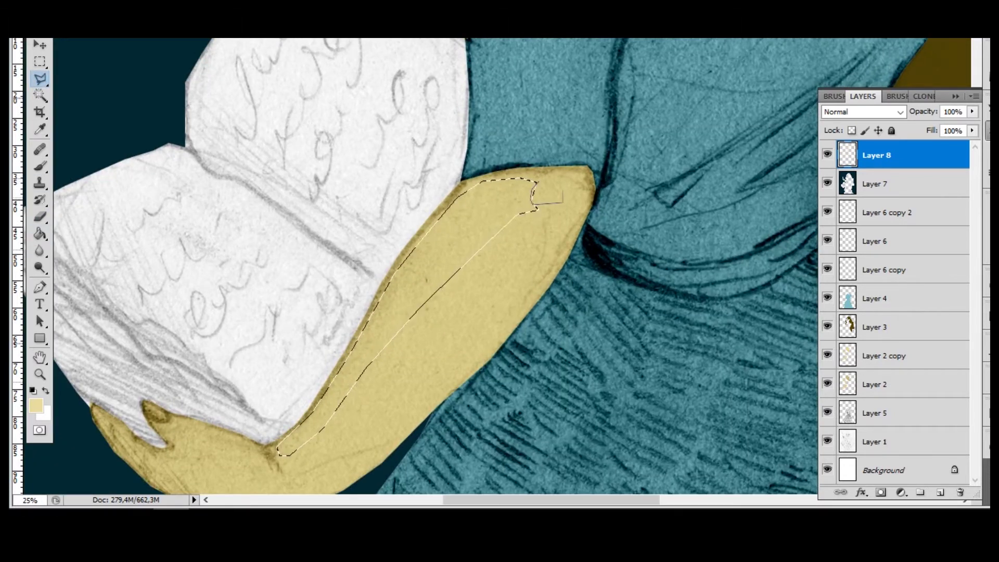
{"action": "key", "text": "g"}
{"action": "left_click", "coordinate": [426, 292]}
{"action": "key", "text": "m"}
{"action": "key", "text": "ctrl+d"}
{"action": "key", "text": "ctrl+minus"}
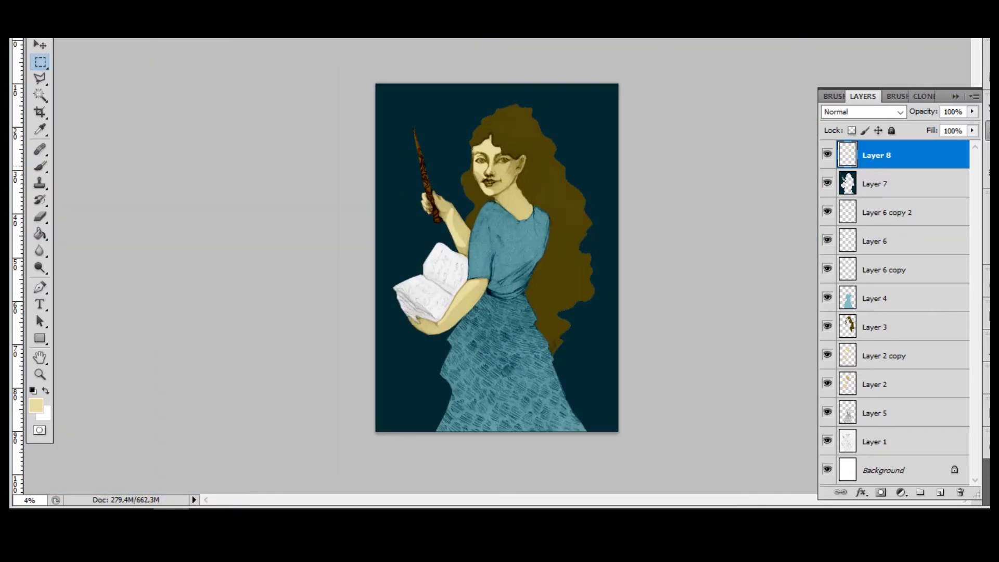
{"action": "key", "text": "ctrl+plus"}
- Outline a highlight on the wand-hand forearm, fill it with light skin, and deselect
{"action": "key", "text": "l"}
{"action": "key", "text": "ctrl+plus"}
{"action": "key", "text": "ctrl+plus"}
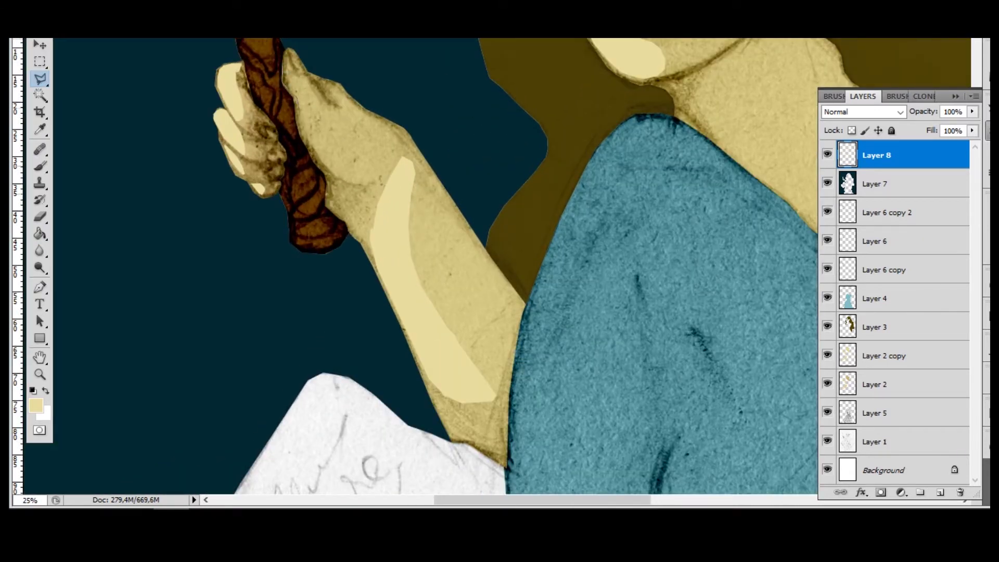
{"action": "left_click", "coordinate": [342, 179]}
{"action": "left_click", "coordinate": [384, 274]}
{"action": "left_click", "coordinate": [399, 142]}
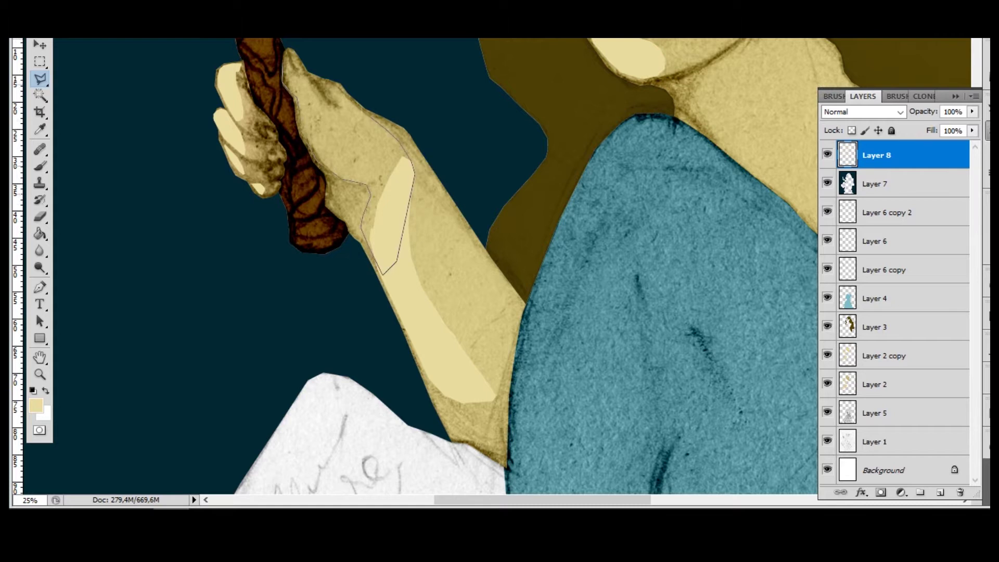
{"action": "key", "text": "Return"}
{"action": "key", "text": "g"}
{"action": "left_click", "coordinate": [375, 151]}
{"action": "key", "text": "m"}
{"action": "key", "text": "ctrl+d"}
- Zoom back in on the face and wand hand with the Polygonal Lasso ready
{"action": "key", "text": "ctrl+minus"}
{"action": "key", "text": "ctrl+minus"}
{"action": "key", "text": "ctrl+minus"}
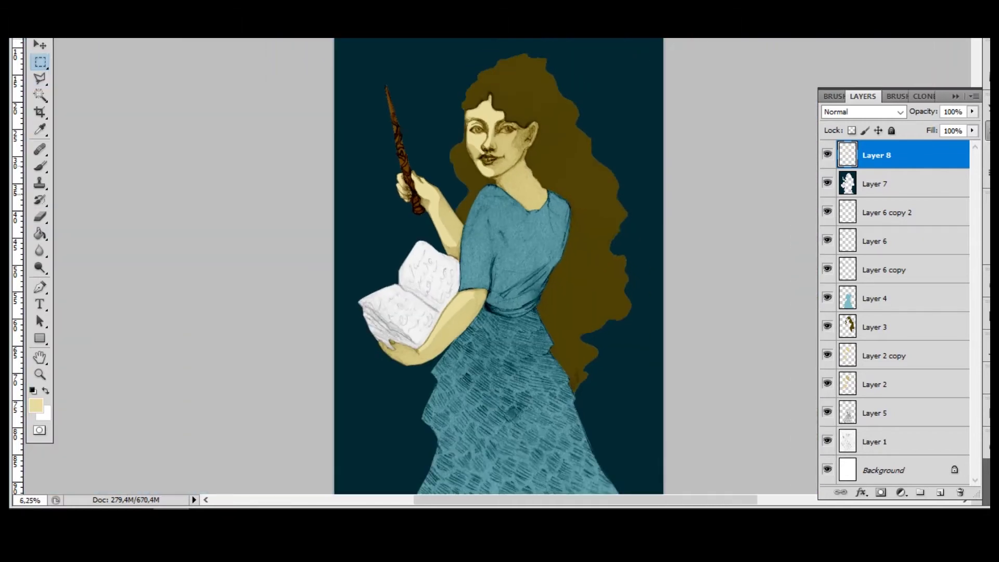
{"action": "key", "text": "ctrl+minus"}
{"action": "key", "text": "ctrl+minus"}
{"action": "key", "text": "ctrl+minus"}
{"action": "key", "text": "ctrl+plus"}
{"action": "key", "text": "ctrl+plus"}
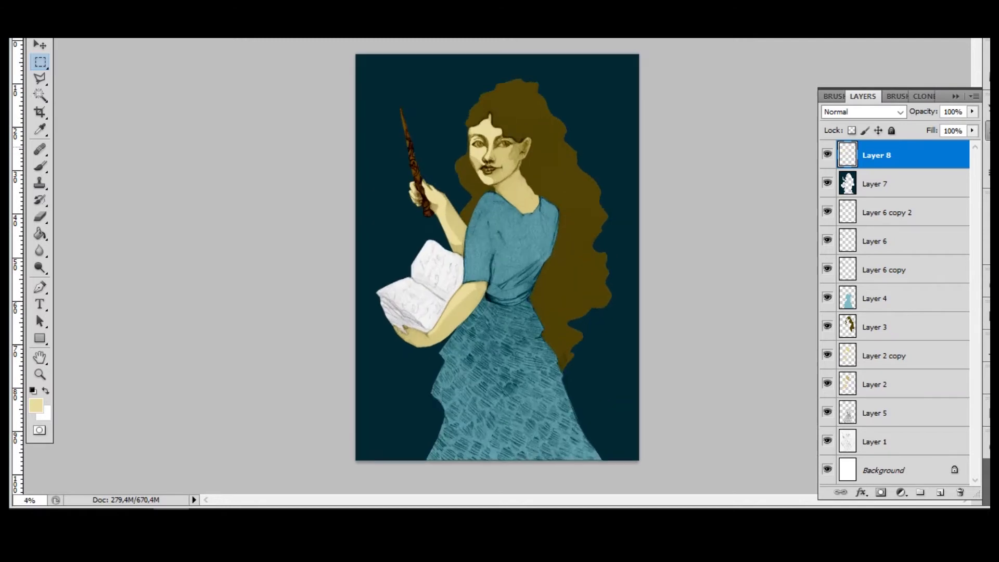
{"action": "key", "text": "ctrl+plus"}
{"action": "key", "text": "ctrl+plus"}
{"action": "key", "text": "ctrl+plus"}
{"action": "key", "text": "l"}
{"action": "key", "text": "ctrl+plus"}
- Close the wrist highlight outline, fill it with light skin, and deselect
{"action": "double_click", "coordinate": [434, 277]}
{"action": "key", "text": "g"}
{"action": "left_click", "coordinate": [429, 258]}
{"action": "key", "text": "ctrl+d"}
{"action": "key", "text": "m"}
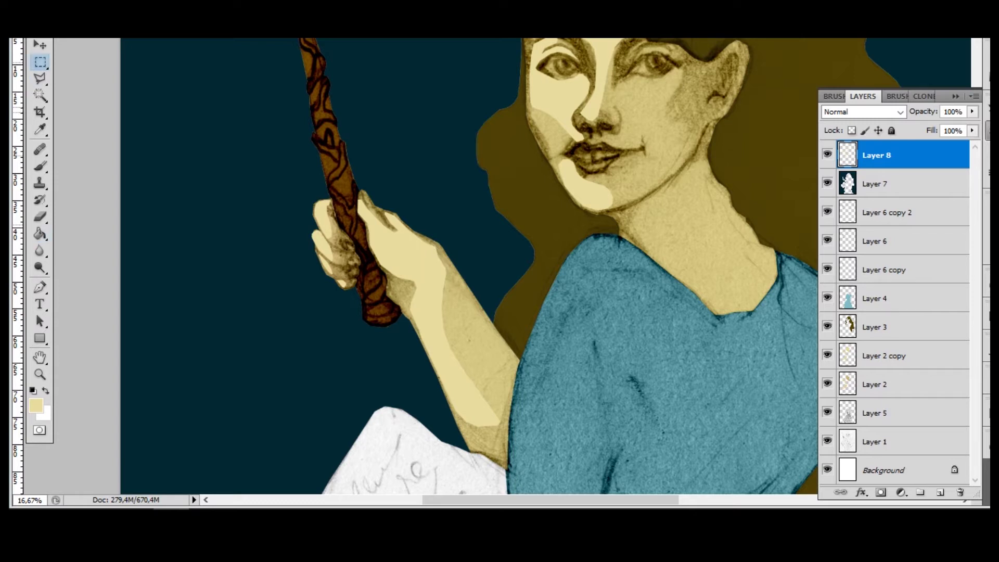
{"action": "key", "text": "ctrl+0"}
{"action": "key", "text": "ctrl+plus"}
{"action": "key", "text": "ctrl+plus"}
{"action": "key", "text": "ctrl+plus"}
- Outline and fill a light skin highlight on the neck, then save the illustration
{"action": "key", "text": "l"}
{"action": "key", "text": "ctrl+plus"}
{"action": "left_click", "coordinate": [550, 283]}
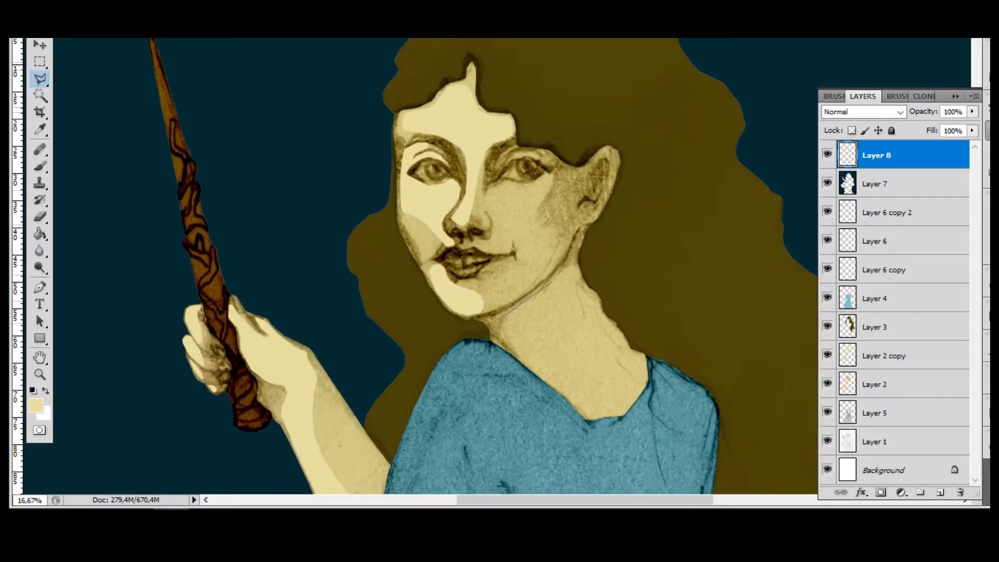
{"action": "key", "text": "ctrl+plus"}
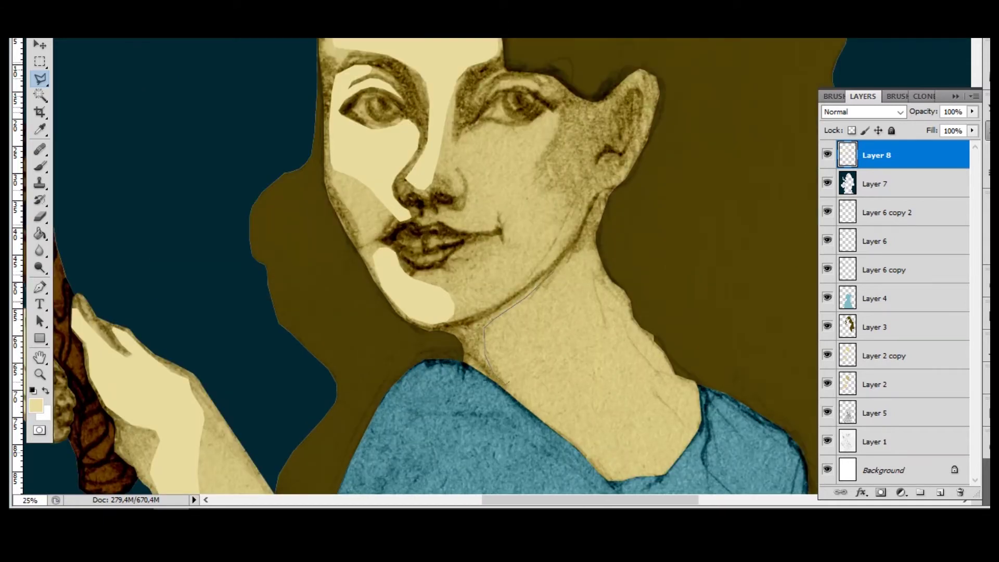
{"action": "left_click", "coordinate": [510, 343]}
{"action": "left_click", "coordinate": [517, 325]}
{"action": "left_click", "coordinate": [551, 275]}
{"action": "key", "text": "g"}
{"action": "left_click", "coordinate": [520, 312]}
{"action": "key", "text": "m"}
{"action": "key", "text": "ctrl+d"}
{"action": "key", "text": "ctrl+minus"}
{"action": "key", "text": "ctrl+minus"}
{"action": "key", "text": "ctrl+minus"}
{"action": "key", "text": "ctrl+minus"}
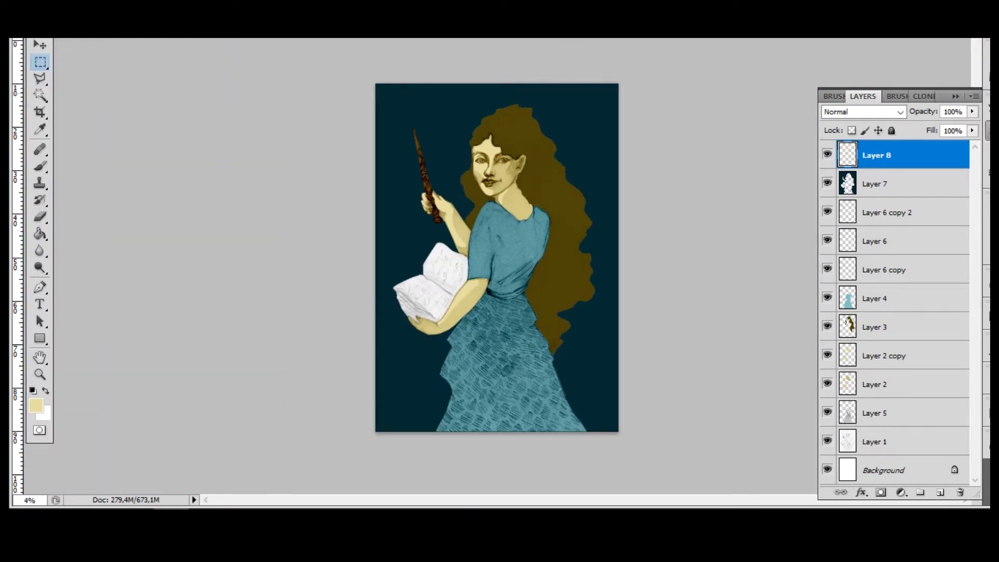
{"action": "key", "text": "ctrl+s"}
- Start a polygonal outline around the left eye along the brow's upper edge
{"action": "key", "text": "ctrl+plus"}
{"action": "key", "text": "ctrl+plus"}
{"action": "key", "text": "ctrl+plus"}
{"action": "key", "text": "ctrl+plus"}
{"action": "key", "text": "ctrl+plus"}
{"action": "key", "text": "ctrl+plus"}
{"action": "key", "text": "ctrl+plus"}
{"action": "key", "text": "l"}
{"action": "key", "text": "ctrl+plus"}
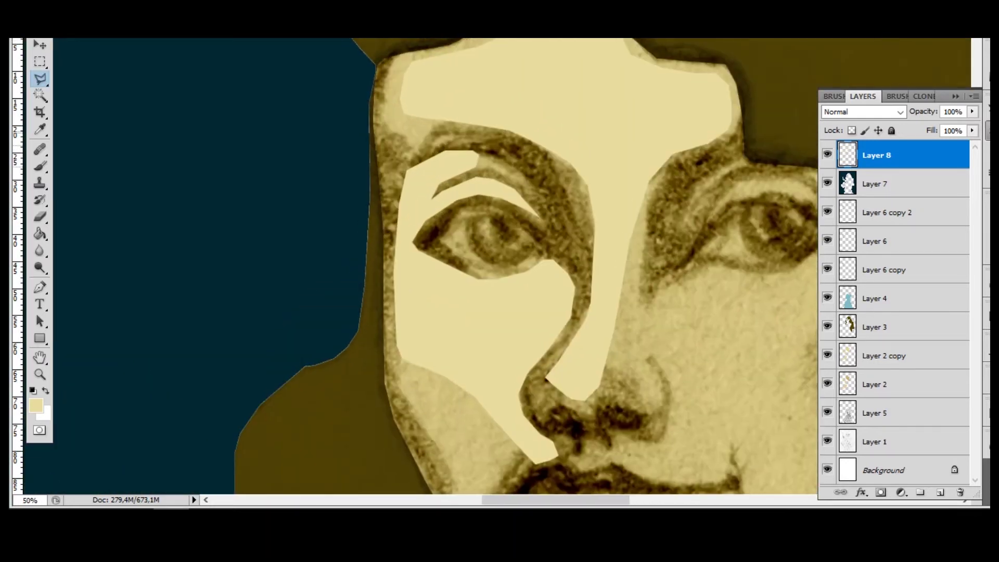
{"action": "key", "text": "ctrl+plus"}
{"action": "key", "text": "ctrl+plus"}
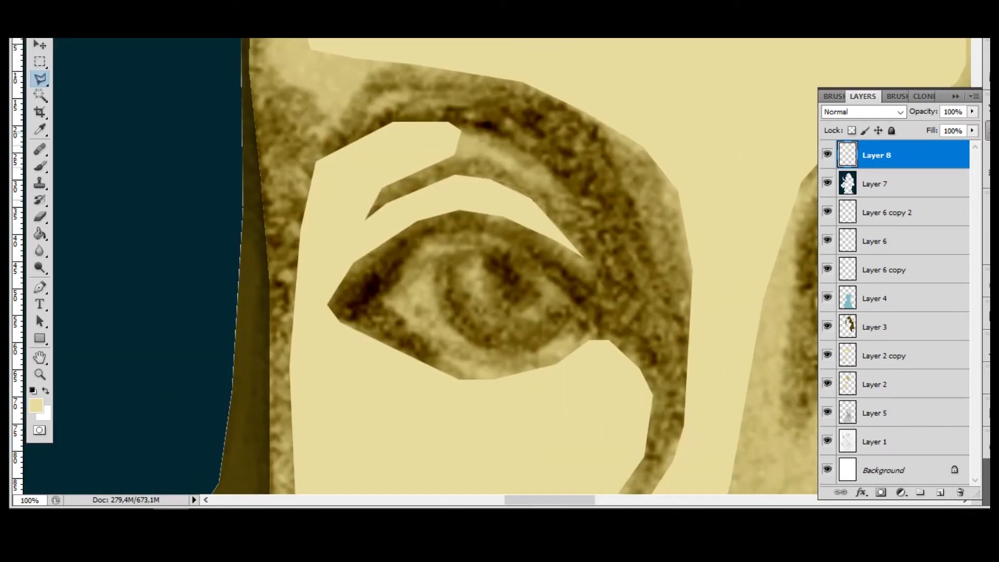
{"action": "left_click", "coordinate": [382, 208]}
{"action": "left_click", "coordinate": [359, 227]}
{"action": "left_click", "coordinate": [359, 209]}
{"action": "left_click", "coordinate": [396, 180]}
{"action": "left_click", "coordinate": [392, 117]}
- Complete the left-eye outline down the side and along the eye's lower edge
{"action": "left_click", "coordinate": [316, 162]}
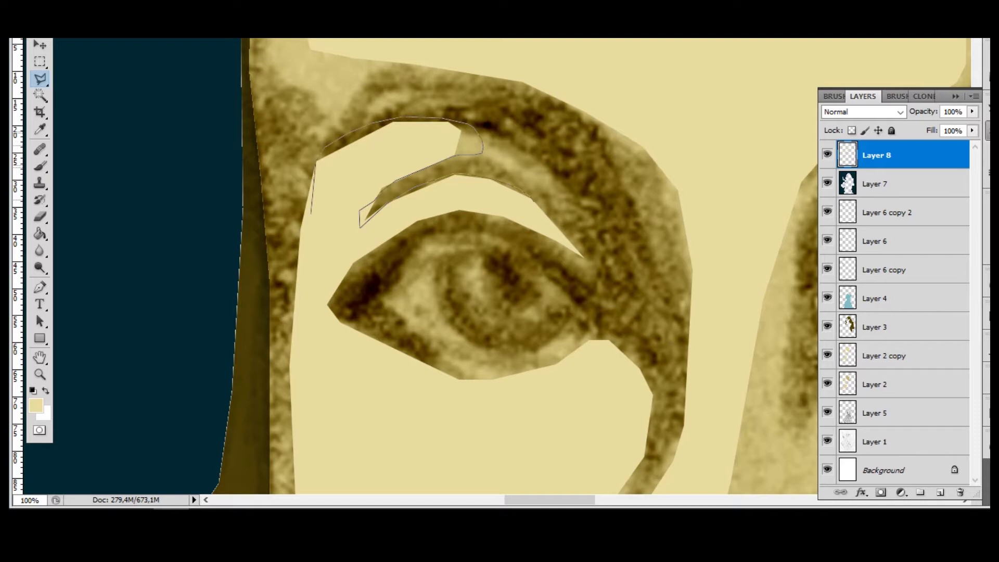
{"action": "left_click", "coordinate": [320, 325]}
{"action": "left_click", "coordinate": [472, 410]}
{"action": "left_click", "coordinate": [603, 401]}
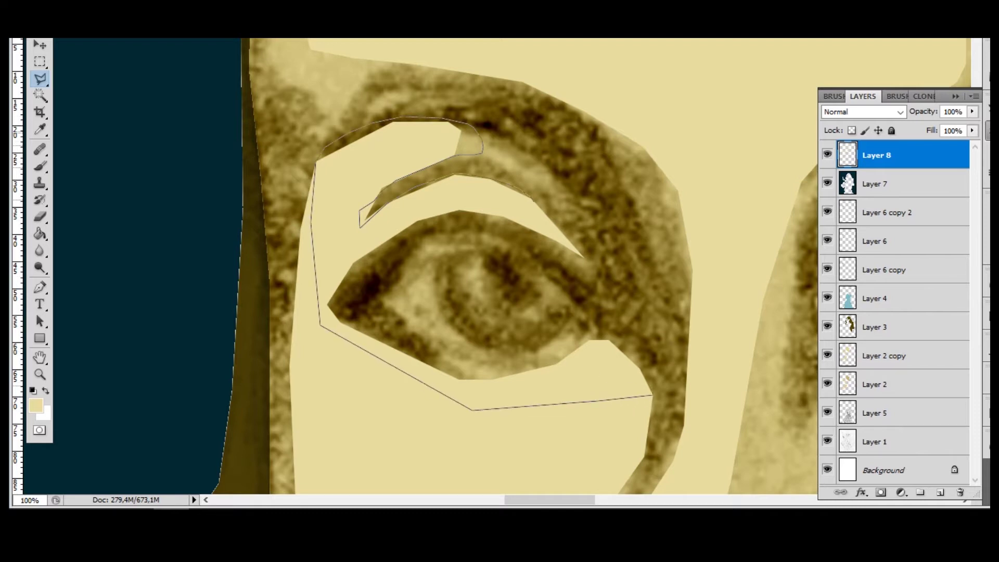
{"action": "left_click", "coordinate": [590, 341]}
{"action": "left_click", "coordinate": [551, 365]}
{"action": "left_click", "coordinate": [497, 378]}
{"action": "left_click", "coordinate": [457, 379]}
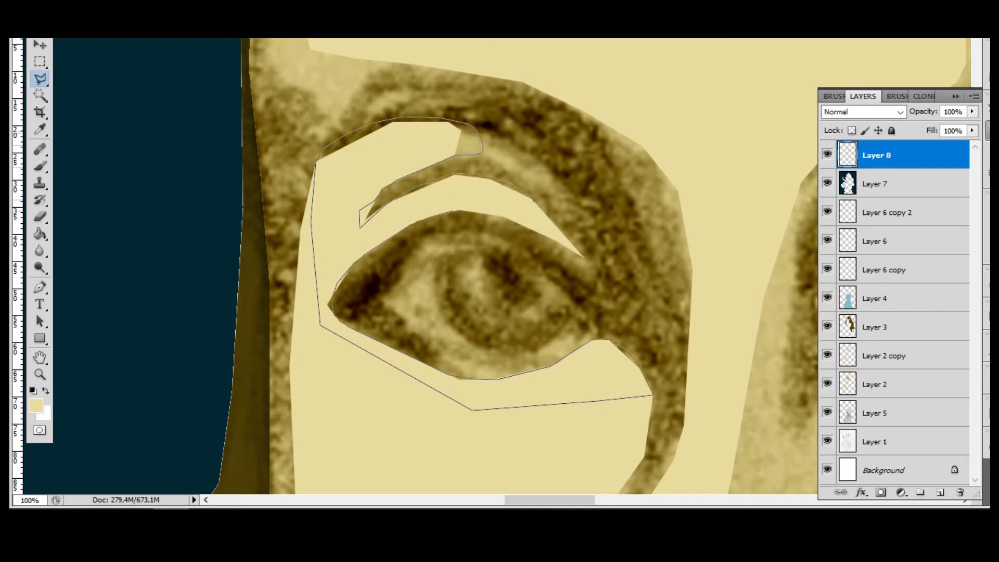
{"action": "left_click", "coordinate": [540, 221]}
- Deselect the eye outline and add a new empty layer for eye colour
{"action": "key", "text": "b"}
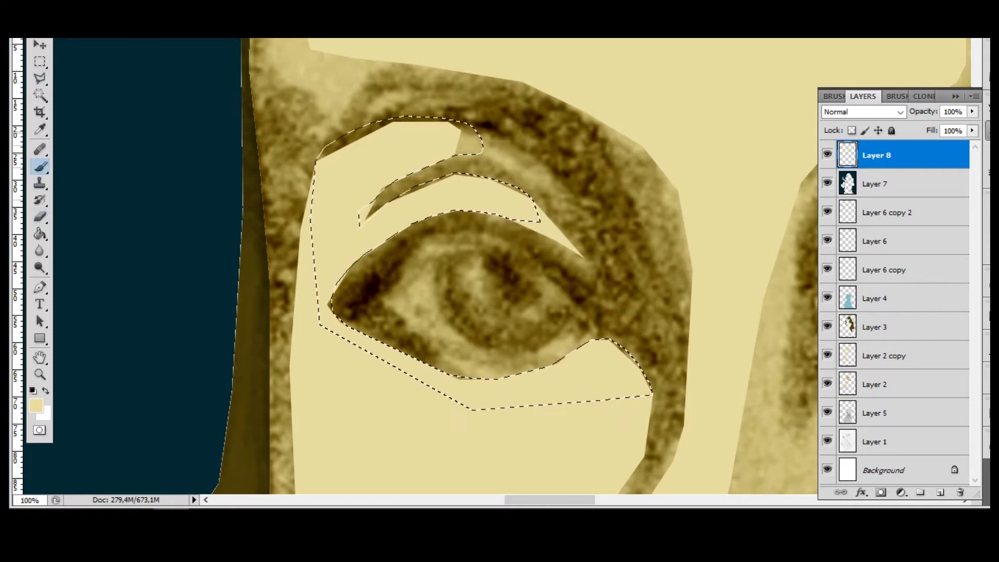
{"action": "key", "text": "m"}
{"action": "key", "text": "ctrl+d"}
{"action": "key", "text": "ctrl+minus"}
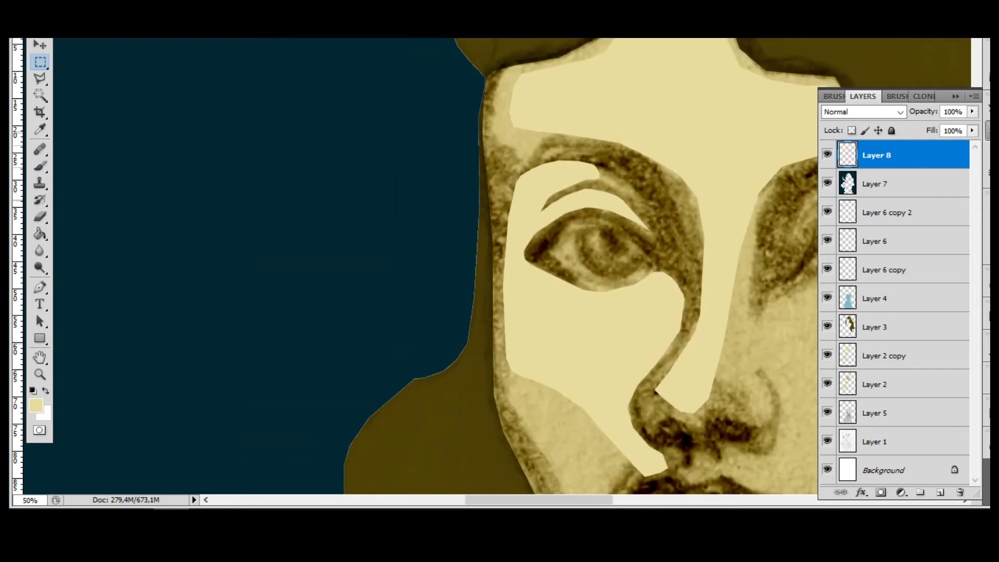
{"action": "key", "text": "ctrl+minus"}
{"action": "key", "text": "ctrl+minus"}
{"action": "key", "text": "ctrl+minus"}
{"action": "key", "text": "ctrl+minus"}
{"action": "key", "text": "ctrl+minus"}
{"action": "key", "text": "ctrl+plus"}
{"action": "key", "text": "ctrl+plus"}
{"action": "key", "text": "ctrl+plus"}
{"action": "key", "text": "ctrl+plus"}
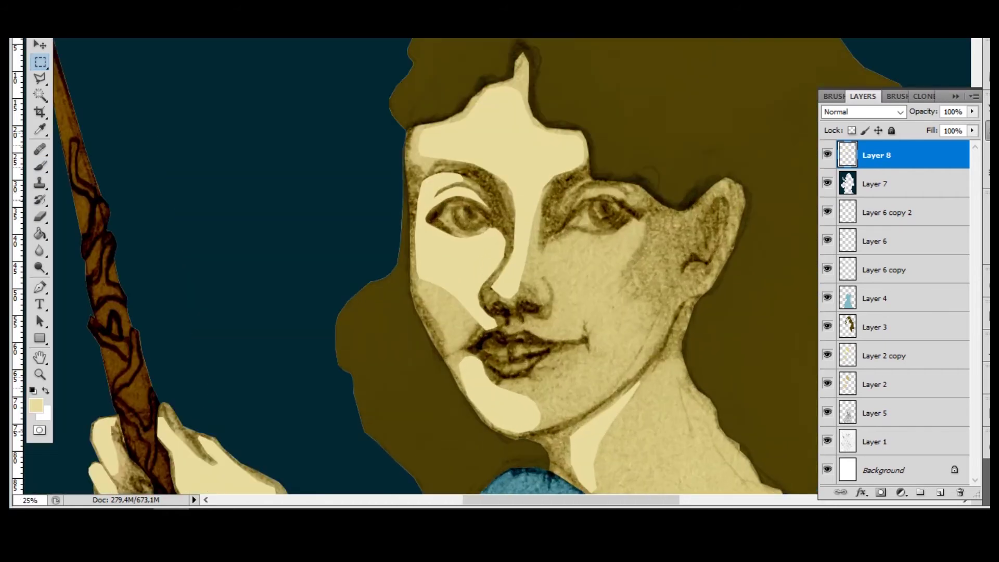
{"action": "left_click", "coordinate": [940, 492]}
{"action": "key", "text": "ctrl+plus"}
{"action": "key", "text": "ctrl+plus"}
{"action": "key", "text": "l"}
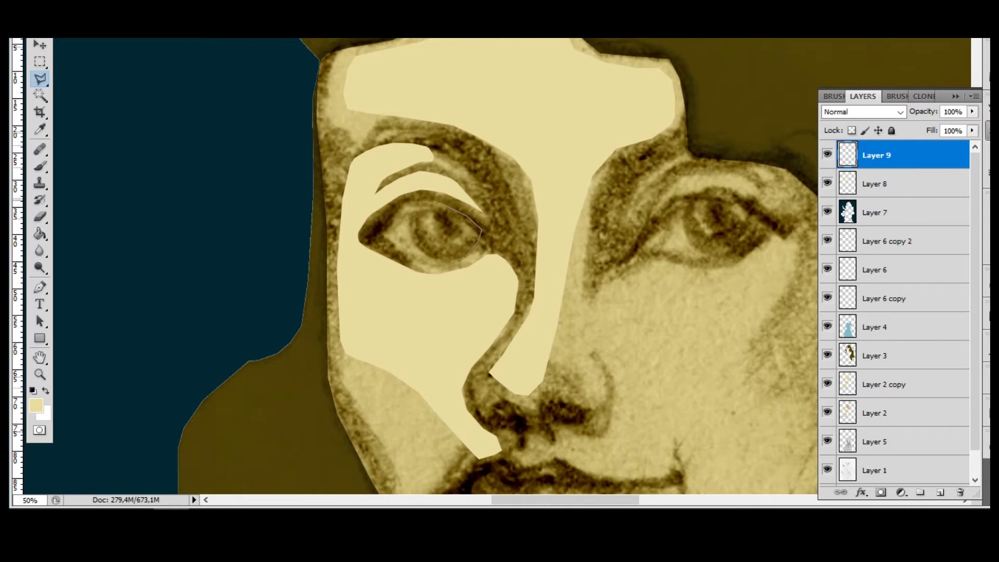
- Outline both irises, fill them dark brown, and set the layer to Soft Light
{"action": "key", "text": "Escape"}
{"action": "double_click", "coordinate": [477, 235]}
{"action": "left_click", "coordinate": [700, 249]}
{"action": "double_click", "coordinate": [727, 197]}
{"action": "key", "text": "g"}
{"action": "left_click", "coordinate": [731, 200], "text": "alt"}
{"action": "left_click", "coordinate": [733, 219]}
{"action": "key", "text": "Down"}
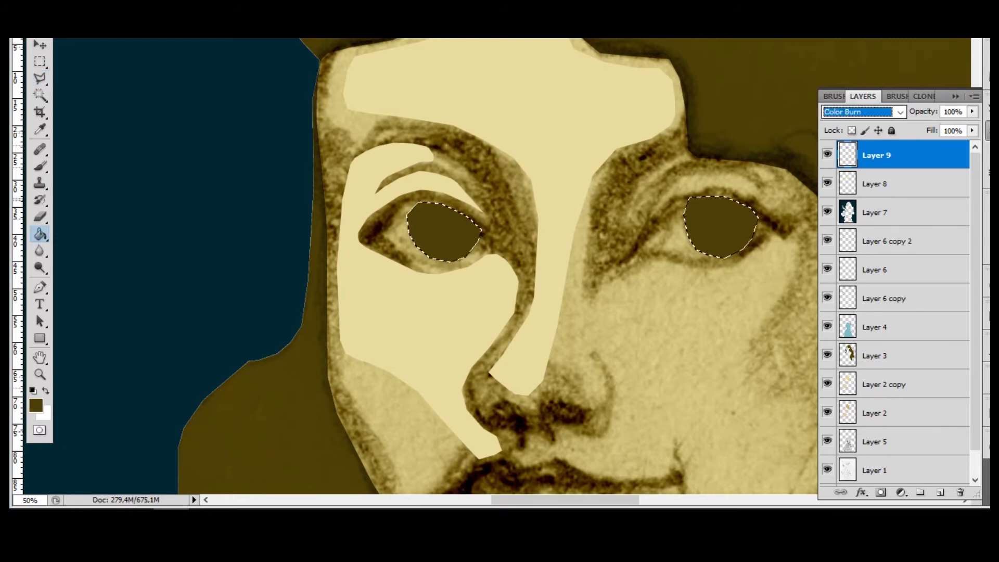
{"action": "key", "text": "Down"}
{"action": "key", "text": "Down"}
{"action": "key", "text": "Down"}
{"action": "key", "text": "Down"}
{"action": "key", "text": "Down"}
{"action": "key", "text": "Down"}
{"action": "key", "text": "Down"}
{"action": "key", "text": "Down"}
{"action": "key", "text": "Down"}
- Deselect, add Layer 10 for the lips, and begin outlining the upper lip
{"action": "key", "text": "m"}
{"action": "key", "text": "ctrl+minus"}
{"action": "key", "text": "ctrl+minus"}
{"action": "key", "text": "ctrl+minus"}
{"action": "key", "text": "ctrl+0"}
{"action": "key", "text": "ctrl+plus"}
{"action": "key", "text": "ctrl+plus"}
{"action": "key", "text": "ctrl+plus"}
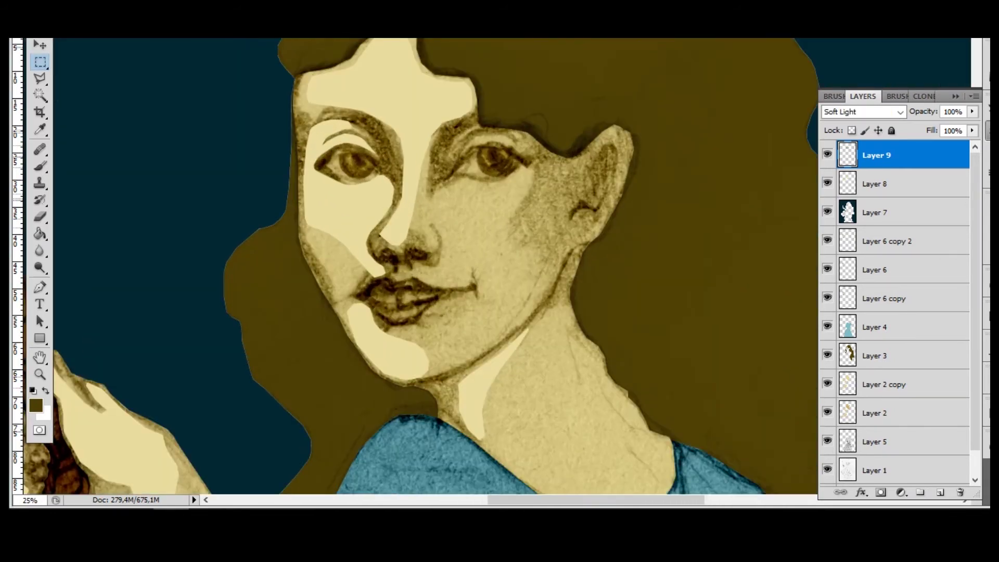
{"action": "left_click", "coordinate": [940, 492]}
{"action": "key", "text": "l"}
{"action": "key", "text": "ctrl+plus"}
{"action": "left_click", "coordinate": [364, 299]}
- Finish the polygonal outline around the upper and lower lips
{"action": "left_click", "coordinate": [385, 279]}
{"action": "left_click", "coordinate": [438, 278]}
{"action": "left_click", "coordinate": [492, 291]}
{"action": "left_click", "coordinate": [437, 335]}
{"action": "left_click", "coordinate": [362, 300]}
{"action": "left_click", "coordinate": [375, 303]}
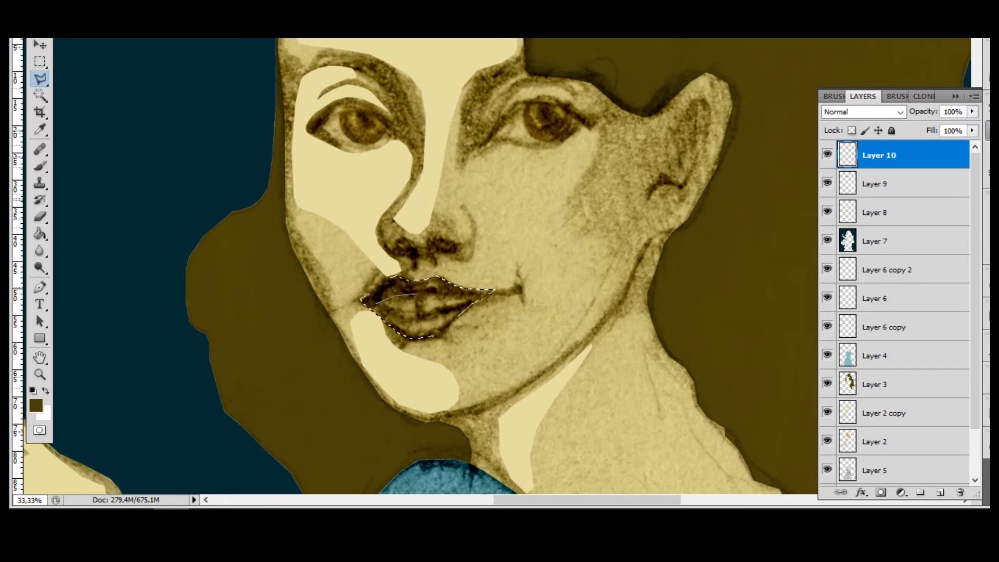
{"action": "left_click", "coordinate": [468, 300]}
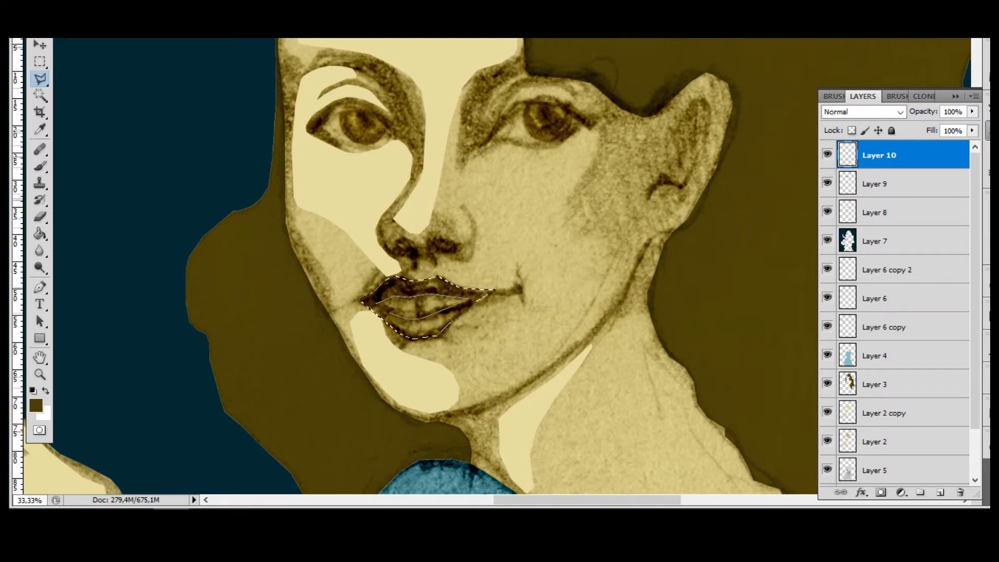
- Fill the lip selection with a chosen pink and deselect
{"action": "key", "text": "g"}
{"action": "key", "text": "i"}
{"action": "left_click", "coordinate": [36, 405]}
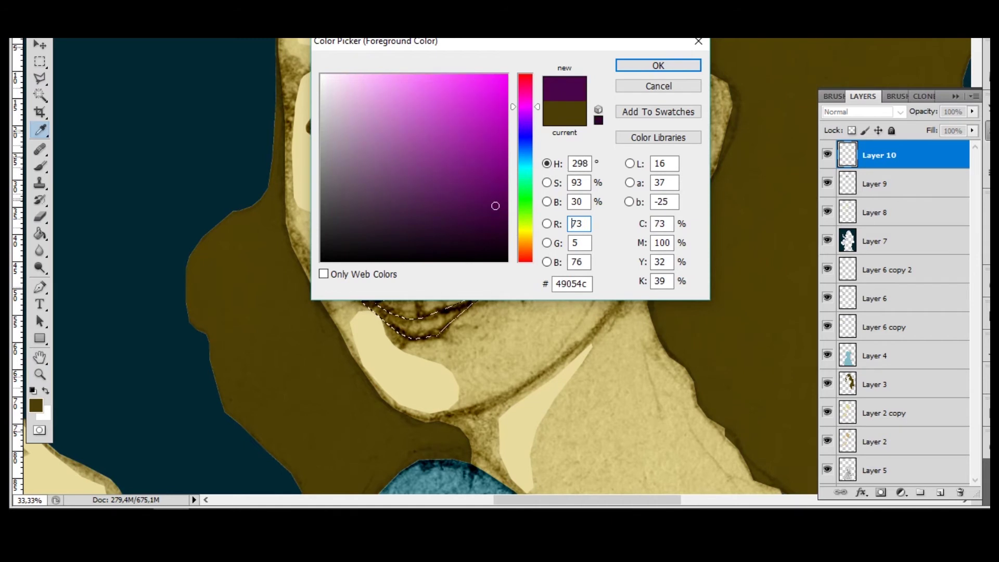
{"action": "left_click", "coordinate": [411, 80]}
{"action": "key", "text": "Return"}
{"action": "left_click", "coordinate": [417, 312]}
{"action": "key", "text": "ctrl+d"}
{"action": "key", "text": "m"}
- Set the lip layer to Multiply at 59% opacity and add a new empty layer
{"action": "left_click", "coordinate": [863, 112]}
{"action": "key", "text": "ctrl+minus"}
{"action": "key", "text": "ctrl+minus"}
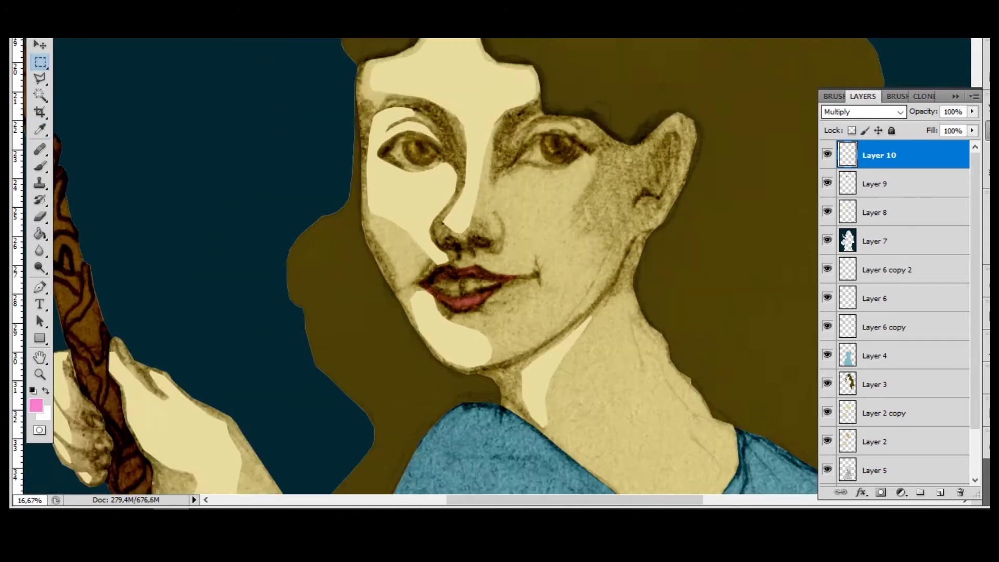
{"action": "key", "text": "ctrl+minus"}
{"action": "left_click", "coordinate": [972, 111]}
{"action": "mouse_move", "coordinate": [970, 126]}
{"action": "left_mouse_down"}
{"action": "mouse_move", "coordinate": [918, 127]}
{"action": "mouse_move", "coordinate": [941, 126]}
{"action": "left_mouse_up"}
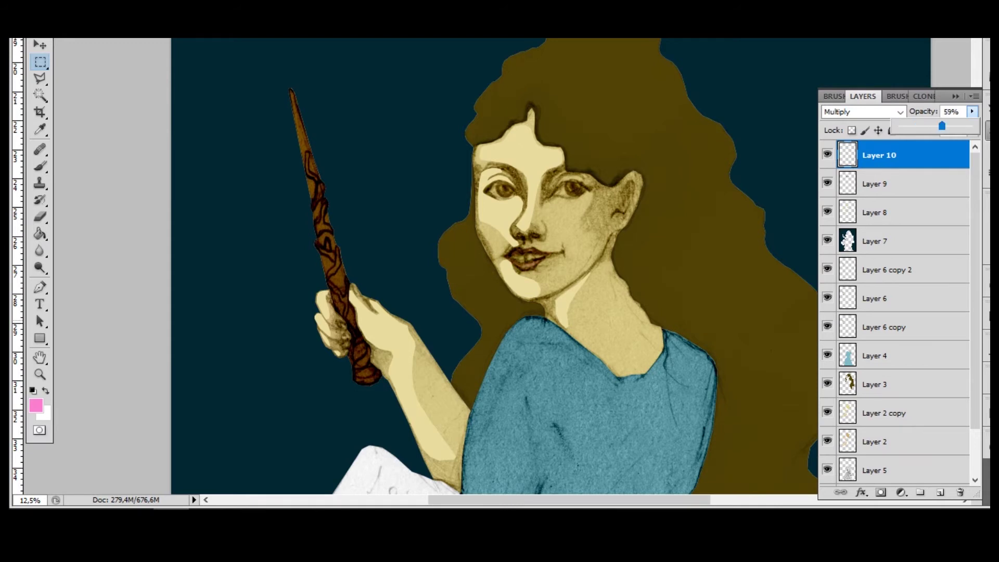
{"action": "key", "text": "ctrl+plus"}
{"action": "left_click", "coordinate": [940, 492]}
{"action": "key", "text": "ctrl+plus"}
{"action": "key", "text": "ctrl+plus"}
- Lasso the area between the lips and fill it with white
{"action": "key", "text": "l"}
{"action": "left_click", "coordinate": [480, 269]}
{"action": "left_click", "coordinate": [531, 260]}
{"action": "left_click", "coordinate": [565, 266]}
{"action": "left_click", "coordinate": [515, 298]}
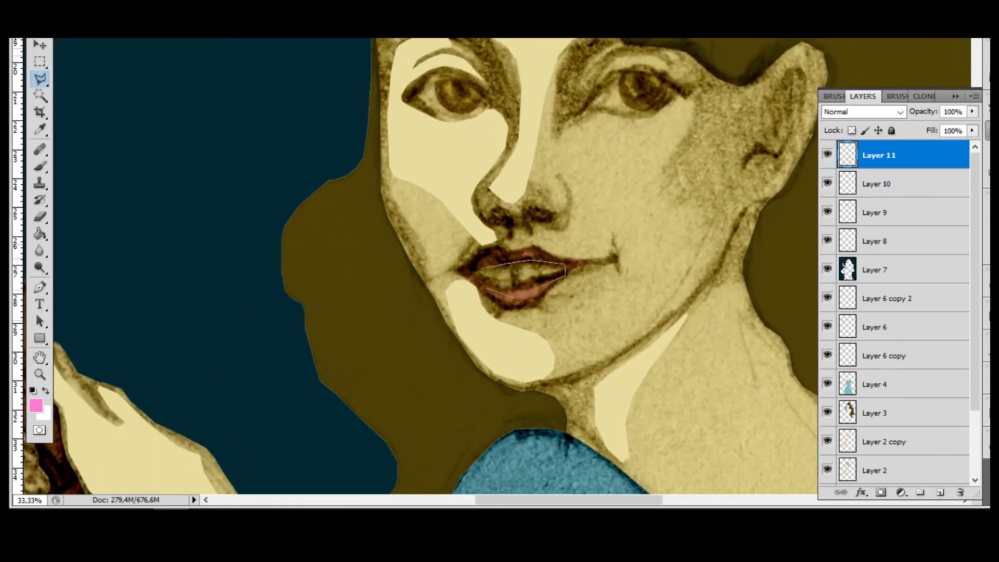
{"action": "double_click", "coordinate": [507, 294]}
{"action": "key", "text": "g"}
{"action": "key", "text": "x"}
{"action": "left_click", "coordinate": [520, 279]}
- Keep the mouth layer at Normal blending, lower its opacity, and deselect
{"action": "left_click", "coordinate": [862, 112]}
{"action": "key", "text": "Down"}
{"action": "key", "text": "Down"}
{"action": "key", "text": "Down"}
{"action": "key", "text": "Down"}
{"action": "key", "text": "Down"}
{"action": "key", "text": "Down"}
{"action": "key", "text": "Down"}
{"action": "key", "text": "Down"}
{"action": "key", "text": "Down"}
{"action": "key", "text": "Down"}
{"action": "key", "text": "Down"}
{"action": "key", "text": "Down"}
{"action": "key", "text": "Down"}
{"action": "key", "text": "Down"}
{"action": "key", "text": "Down"}
{"action": "key", "text": "Down"}
{"action": "key", "text": "Up"}
{"action": "key", "text": "Up"}
{"action": "key", "text": "Up"}
{"action": "key", "text": "Up"}
{"action": "key", "text": "Up"}
{"action": "key", "text": "Up"}
{"action": "left_click_drag", "start_coordinate": [971, 111], "coordinate": [911, 126]}
{"action": "left_click", "coordinate": [40, 61]}
{"action": "key", "text": "ctrl+d"}
- Zoom out to the whole illustration, save the file, and add a new empty layer
{"action": "key", "text": "alt+bracketleft"}
{"action": "key", "text": "w"}
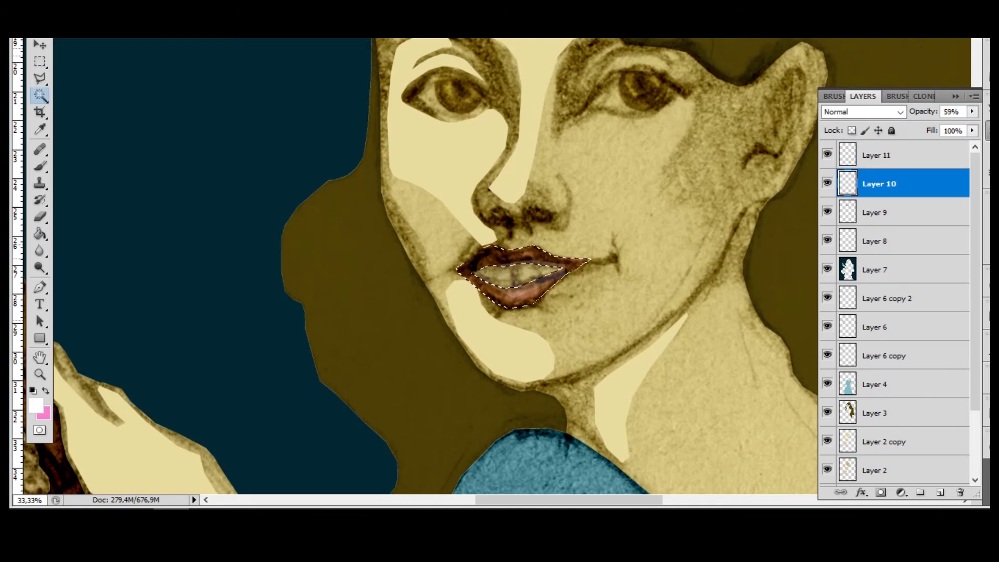
{"action": "key", "text": "alt+bracketright"}
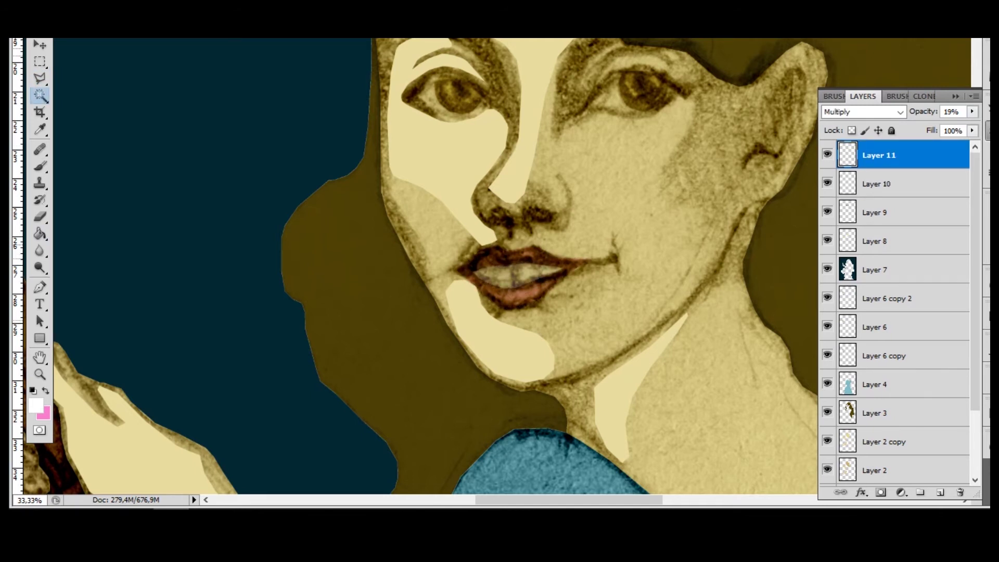
{"action": "key", "text": "alt+bracketleft"}
{"action": "key", "text": "m"}
{"action": "key", "text": "ctrl+minus"}
{"action": "key", "text": "ctrl+minus"}
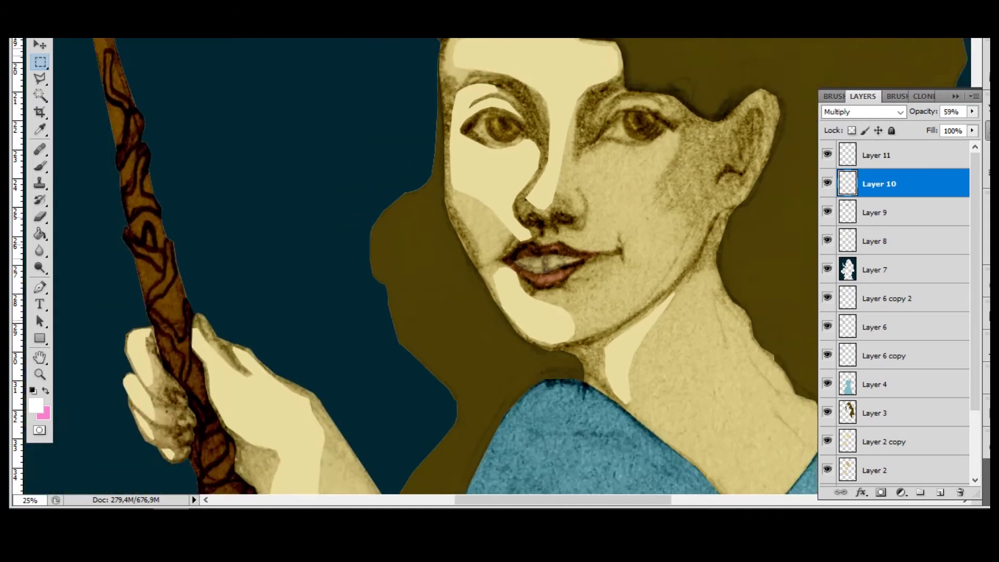
{"action": "key", "text": "ctrl+minus"}
{"action": "key", "text": "ctrl+minus"}
{"action": "key", "text": "ctrl+minus"}
{"action": "key", "text": "ctrl+minus"}
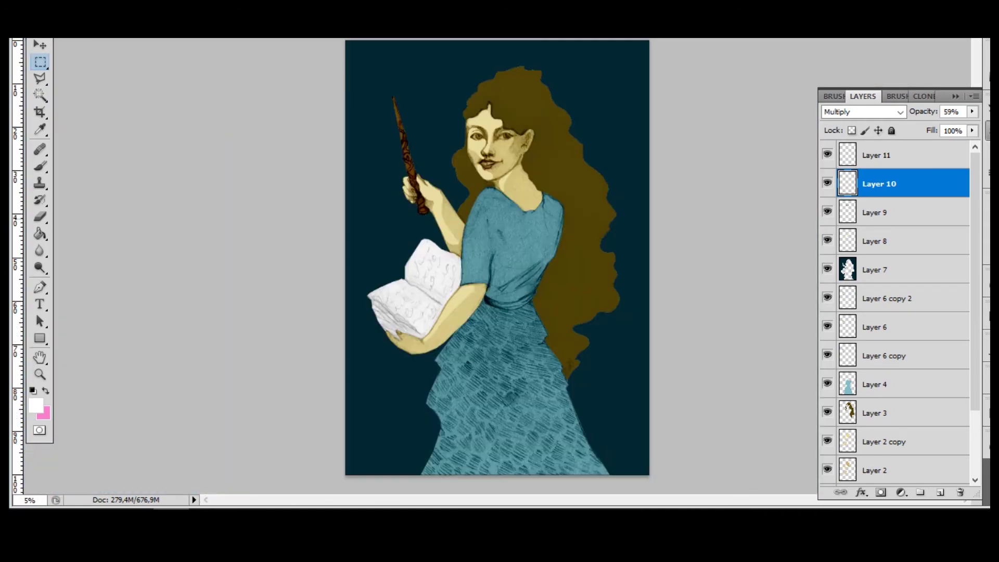
{"action": "key", "text": "ctrl+s"}
{"action": "key", "text": "ctrl+shift+alt+n"}
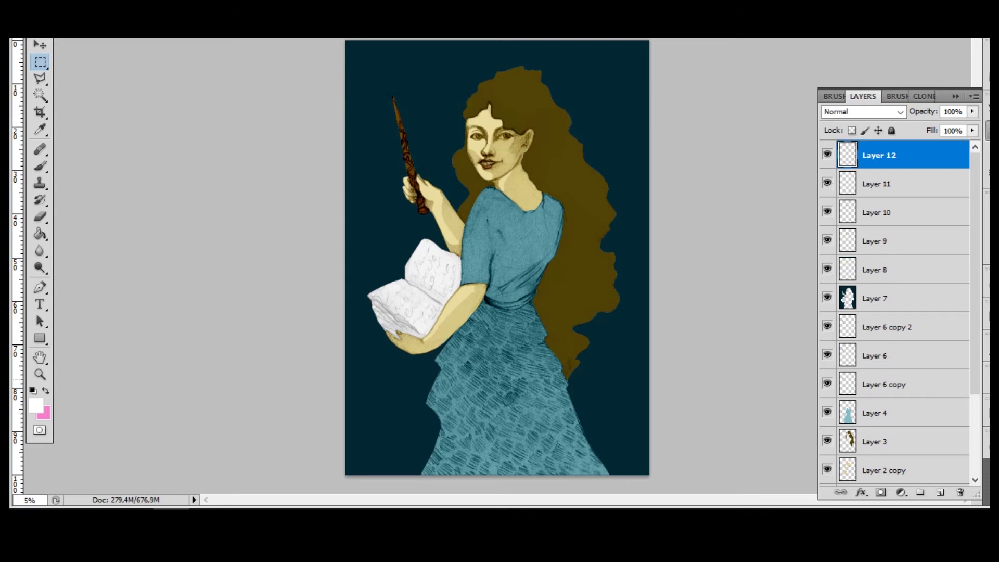
- Outline the wedge-shaped gap under the fingers as a selection
{"action": "scroll", "coordinate": [394, 315], "scroll_direction": "up", "scroll_amount": 3}
{"action": "key", "text": "l"}
{"action": "scroll", "coordinate": [398, 321], "scroll_direction": "up", "scroll_amount": 1}
{"action": "left_click", "coordinate": [445, 359]}
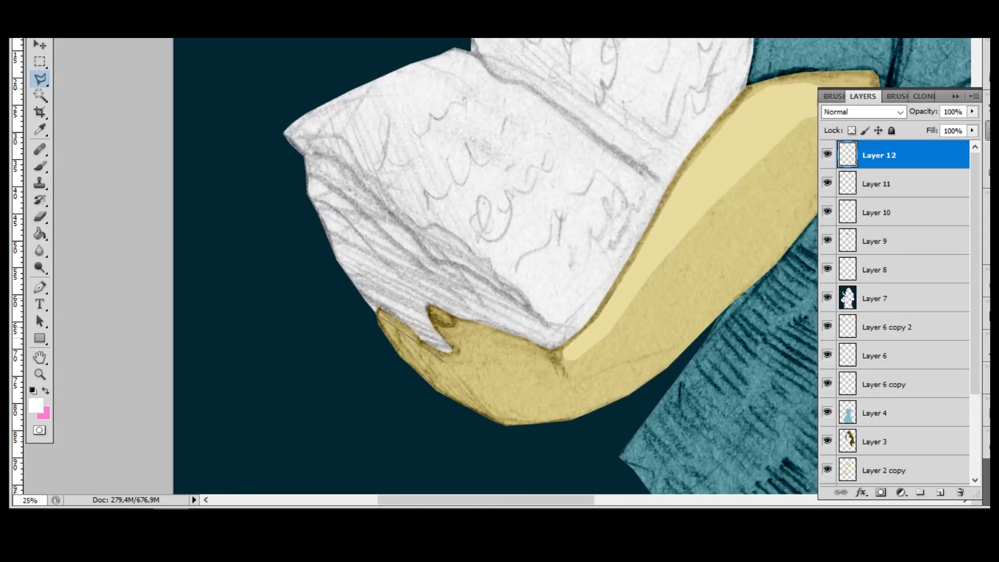
{"action": "left_click", "coordinate": [460, 367]}
{"action": "left_click", "coordinate": [364, 296]}
- Fill the finger gap selection with a dark brown
{"action": "left_click", "coordinate": [35, 405]}
{"action": "left_click", "coordinate": [494, 225]}
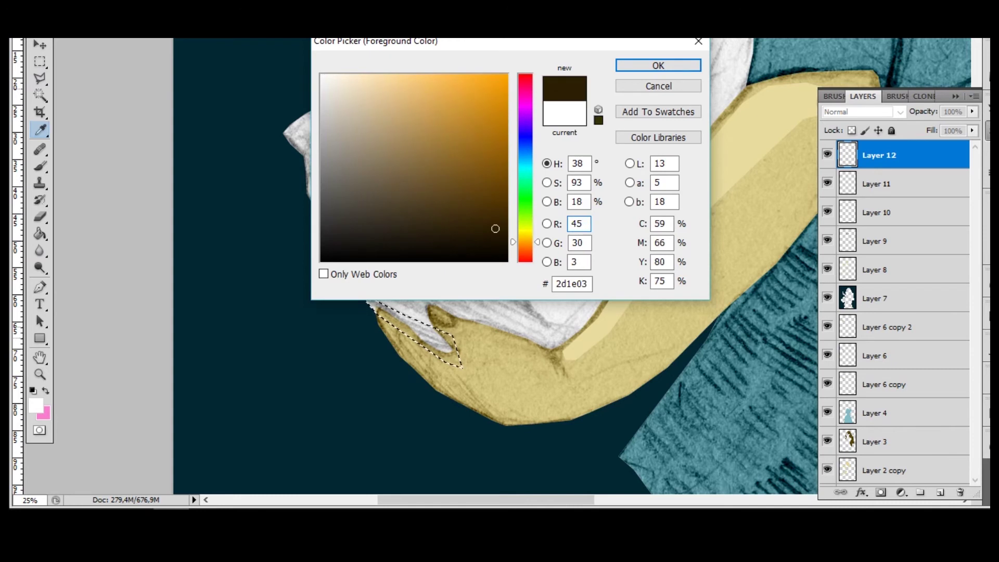
{"action": "key", "text": "Return"}
{"action": "key", "text": "g"}
{"action": "left_click", "coordinate": [416, 335]}
- Select the tan hand shape on the skin layer, then move to the background layer
{"action": "scroll", "coordinate": [895, 312], "scroll_direction": "down", "scroll_amount": 2}
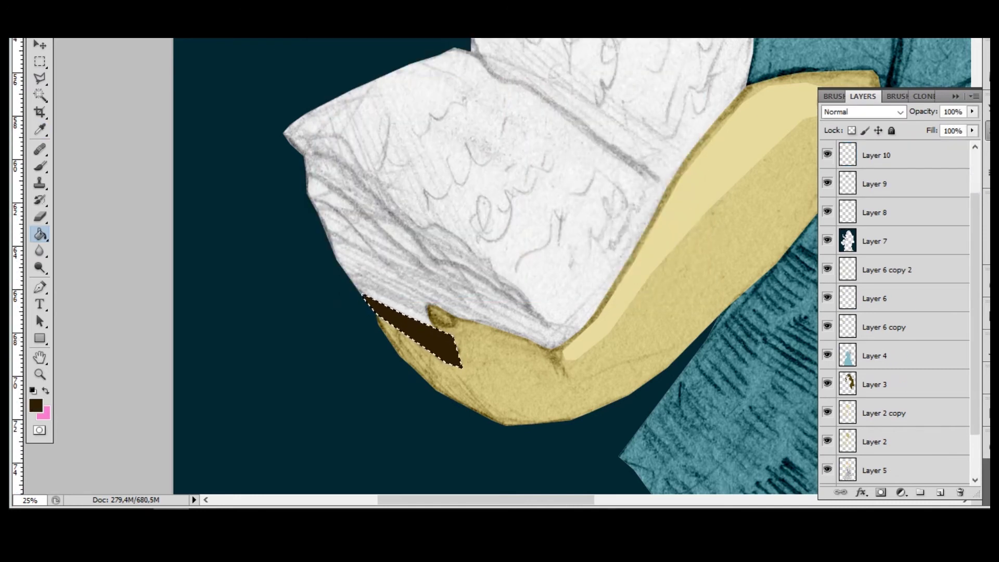
{"action": "left_click", "coordinate": [884, 412]}
{"action": "key", "text": "w"}
{"action": "left_click", "coordinate": [520, 385]}
{"action": "key", "text": "ctrl+shift+alt+n"}
{"action": "key", "text": "ctrl+shift+alt+n"}
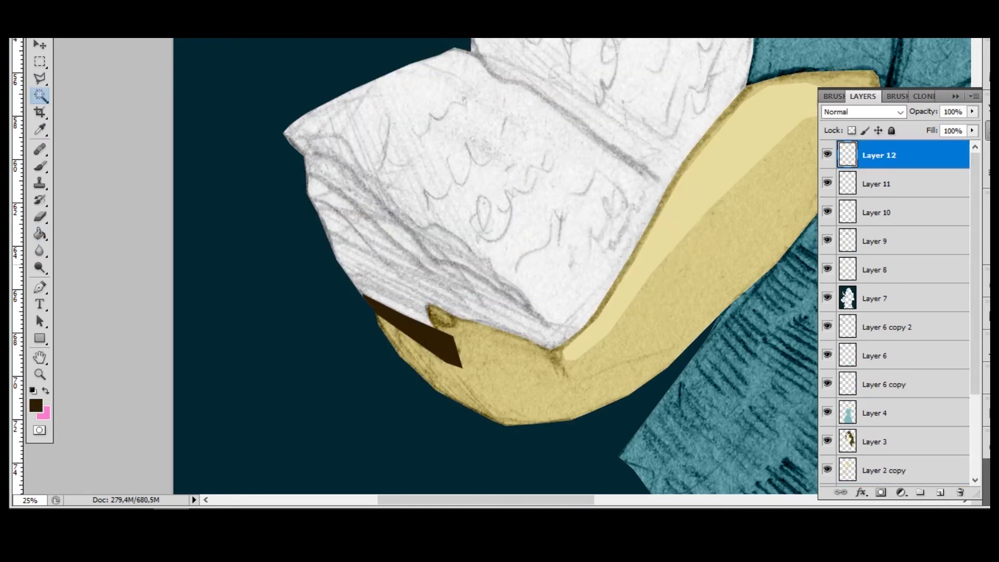
{"action": "key", "text": "ctrl+minus"}
{"action": "key", "text": "ctrl+minus"}
{"action": "key", "text": "ctrl+minus"}
{"action": "key", "text": "ctrl+minus"}
{"action": "key", "text": "ctrl+plus"}
{"action": "left_click", "coordinate": [877, 298]}
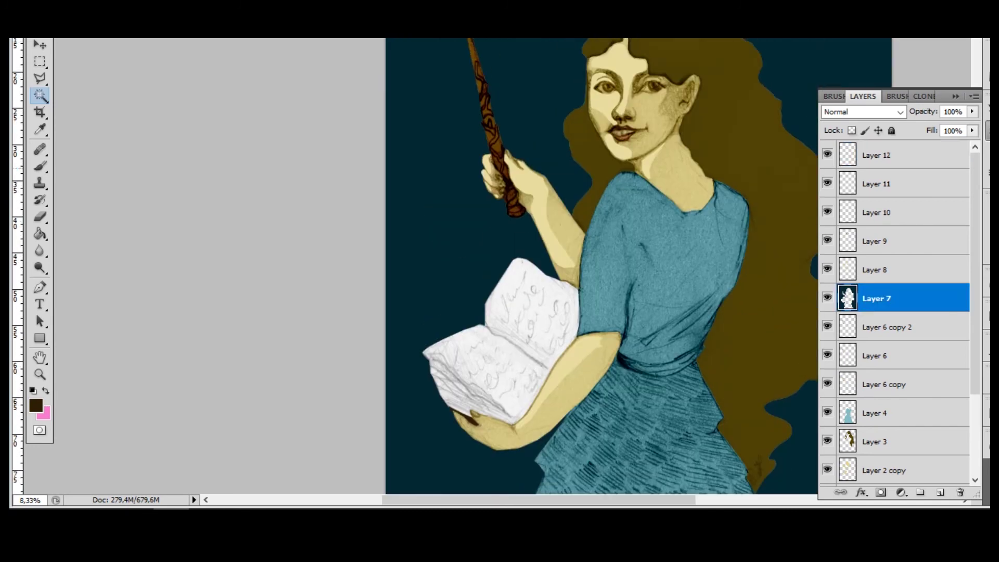
- Select the teal background, refine its edge, and trial painting teal over the hair fringe
{"action": "left_click", "coordinate": [426, 208]}
{"action": "key", "text": "ctrl+plus"}
{"action": "key", "text": "ctrl+plus"}
{"action": "key", "text": "ctrl+plus"}
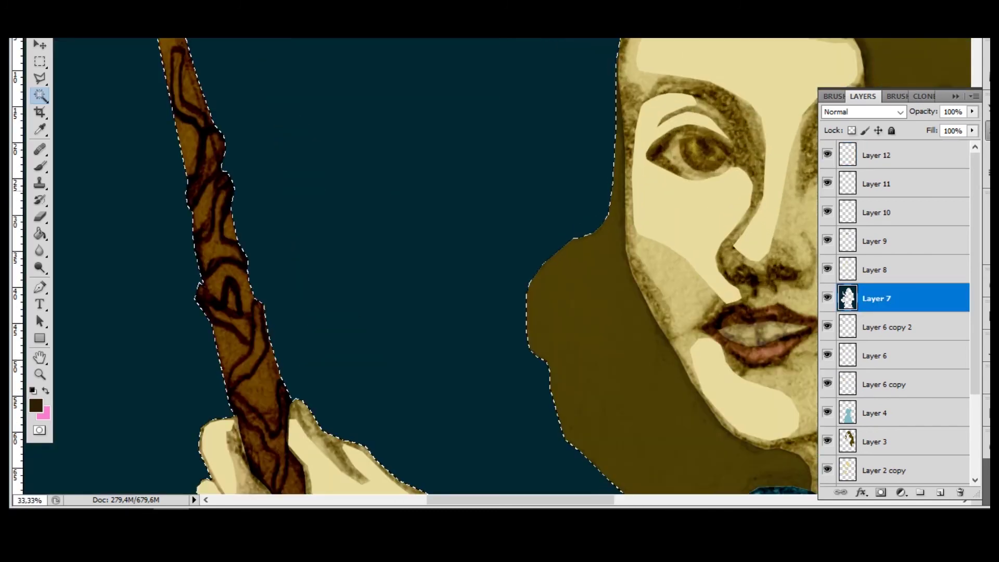
{"action": "key", "text": "ctrl+plus"}
{"action": "key", "text": "ctrl+plus"}
{"action": "right_click", "coordinate": [575, 233]}
{"action": "left_click", "coordinate": [625, 385]}
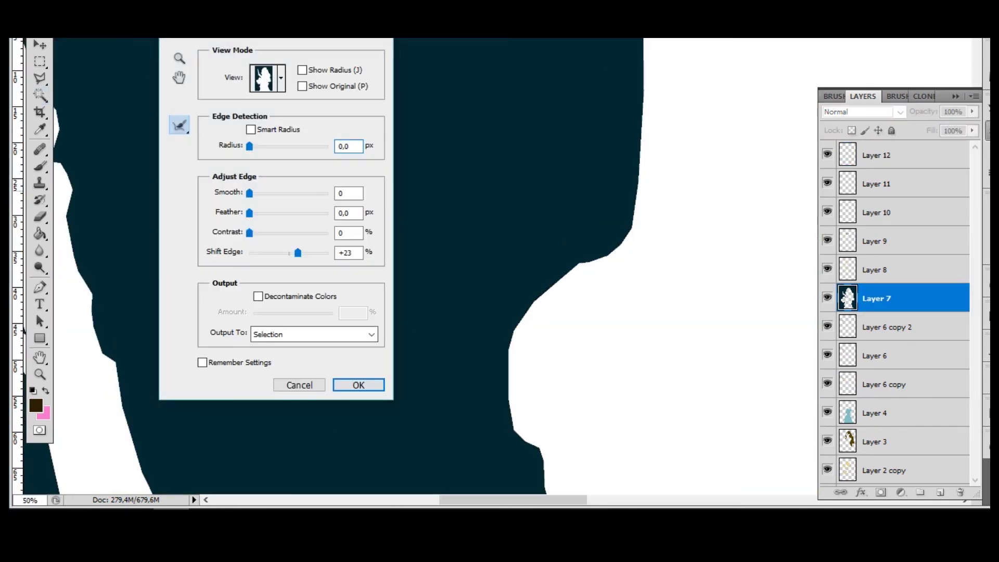
{"action": "key", "text": "Return"}
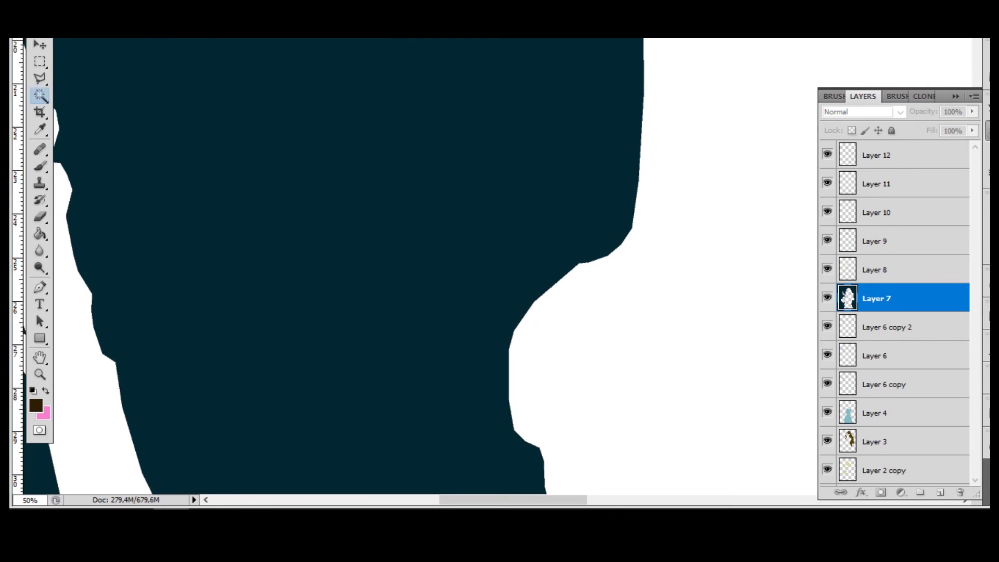
{"action": "key", "text": "b"}
{"action": "left_click_drag", "start_coordinate": [426, 260], "coordinate": [552, 281]}
{"action": "key", "text": "ctrl+z"}
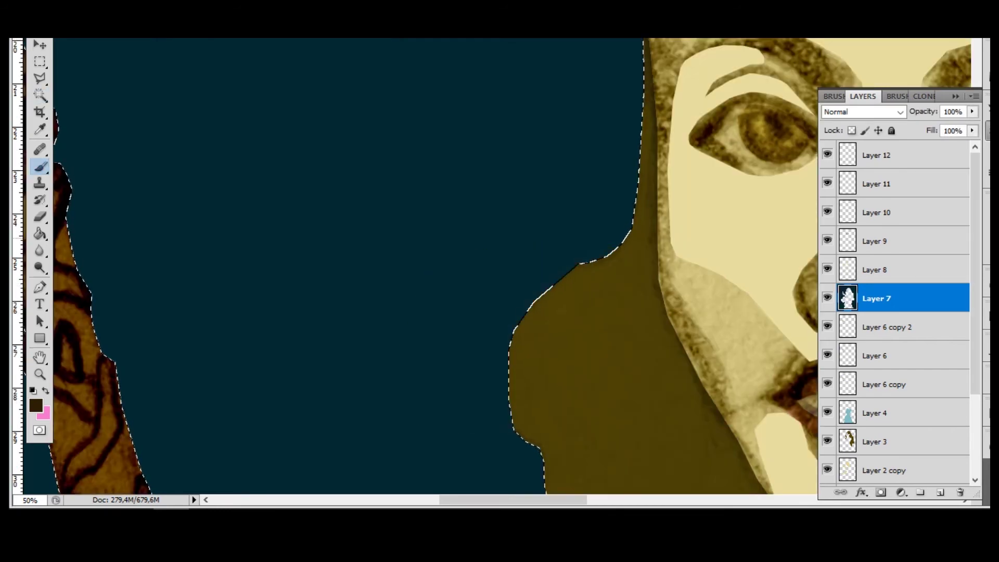
- Refine the background selection again, shifting its edge fully outward to 100
{"action": "key", "text": "ctrl+plus"}
{"action": "key", "text": "ctrl+plus"}
{"action": "key", "text": "ctrl+plus"}
{"action": "key", "text": "ctrl+plus"}
{"action": "key", "text": "m"}
{"action": "right_click", "coordinate": [251, 199]}
{"action": "key", "text": "Escape"}
{"action": "key", "text": "ctrl+alt+r"}
{"action": "key", "text": "j"}
{"action": "key", "text": "j"}
{"action": "key", "text": "p"}
{"action": "key", "text": "p"}
{"action": "left_click_drag", "start_coordinate": [289, 253], "coordinate": [327, 252]}
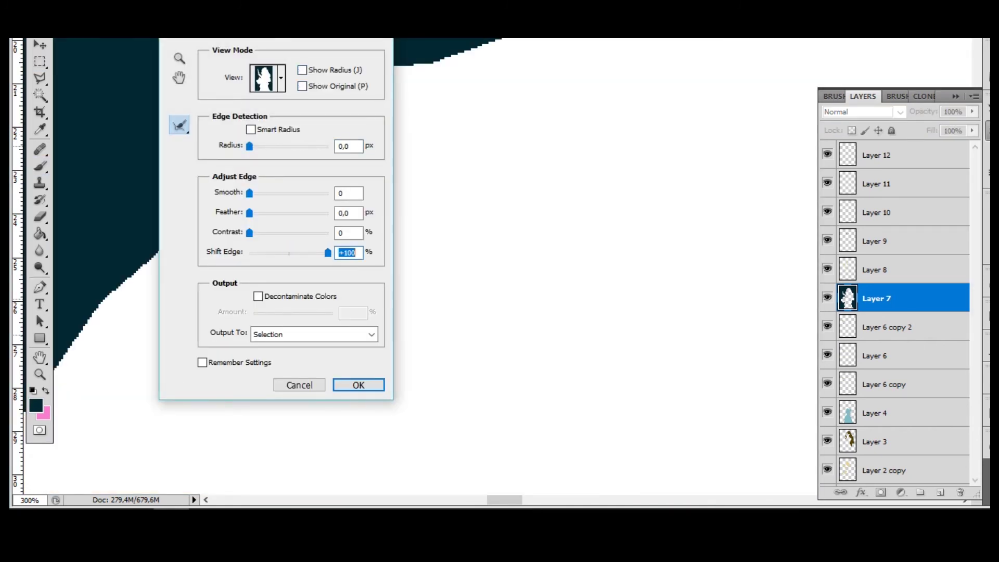
{"action": "key", "text": "shift+Tab"}
{"action": "type", "text": "100"}
{"action": "key", "text": "Return"}
- On the hair colour layer, test blend modes, keep Multiply, and zoom out
{"action": "key", "text": "w"}
{"action": "scroll", "coordinate": [895, 312], "scroll_direction": "down", "scroll_amount": 2}
{"action": "left_click", "coordinate": [876, 384]}
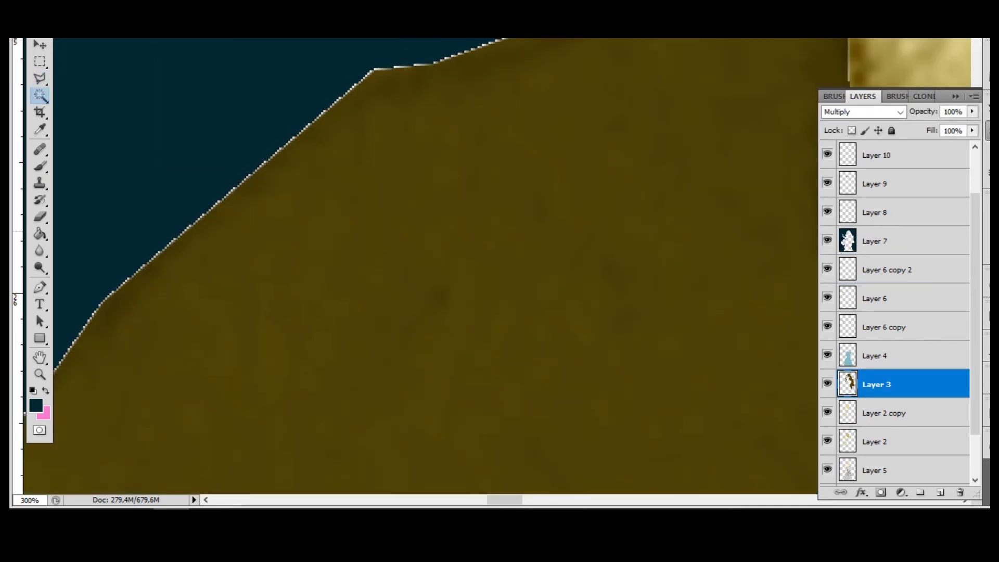
{"action": "key", "text": "g"}
{"action": "left_click", "coordinate": [899, 111]}
{"action": "left_click", "coordinate": [834, 126]}
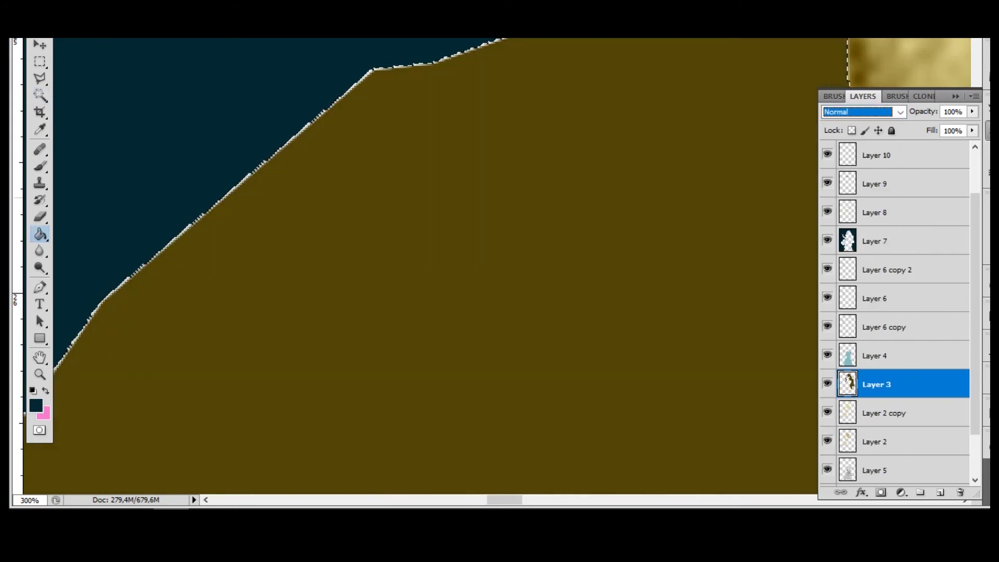
{"action": "left_click", "coordinate": [900, 112]}
{"action": "key", "text": "Escape"}
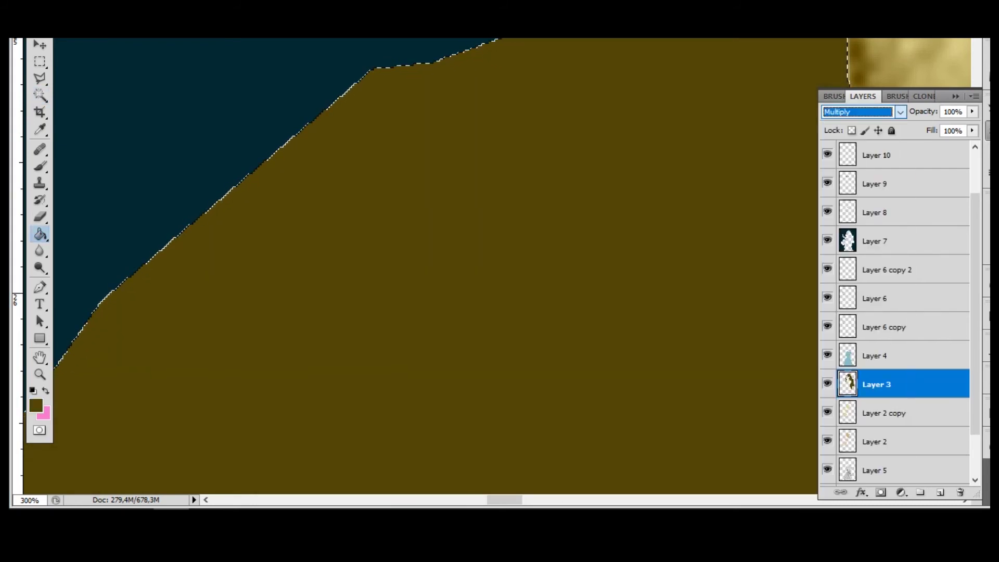
{"action": "key", "text": "ctrl+z"}
{"action": "key", "text": "m"}
{"action": "key", "text": "ctrl+minus"}
{"action": "key", "text": "ctrl+minus"}
{"action": "key", "text": "ctrl+minus"}
{"action": "key", "text": "ctrl+minus"}
{"action": "key", "text": "ctrl+minus"}
{"action": "key", "text": "ctrl+minus"}
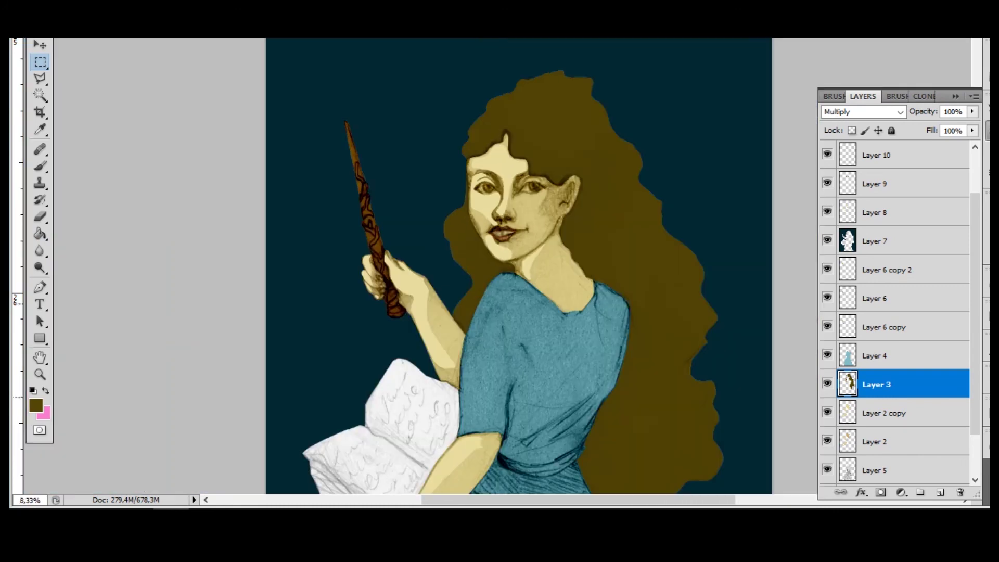
{"action": "key", "text": "ctrl+minus"}
{"action": "key", "text": "ctrl+minus"}
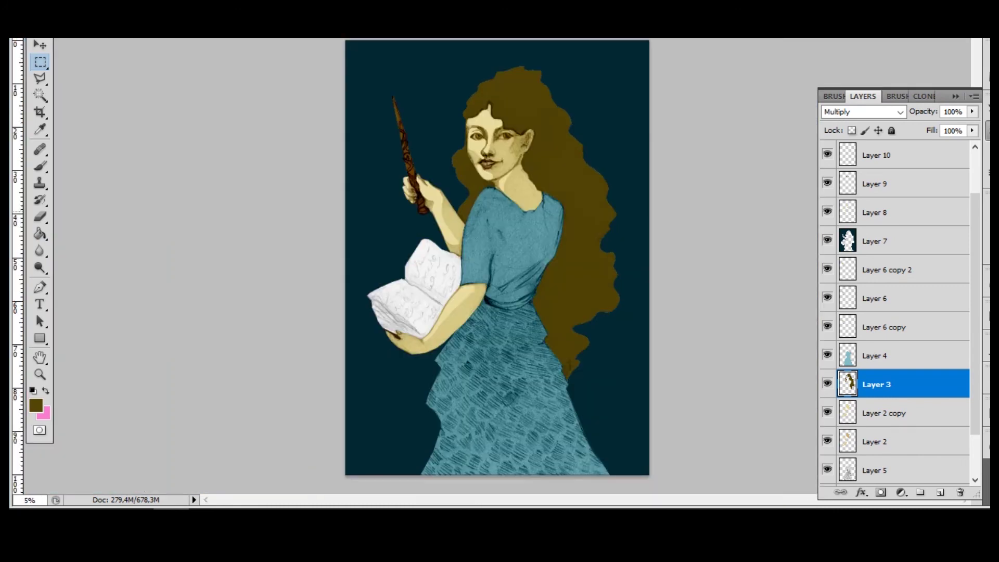
- Save the finished PSD of the coloured girl illustration
{"action": "key", "text": "ctrl+s"}
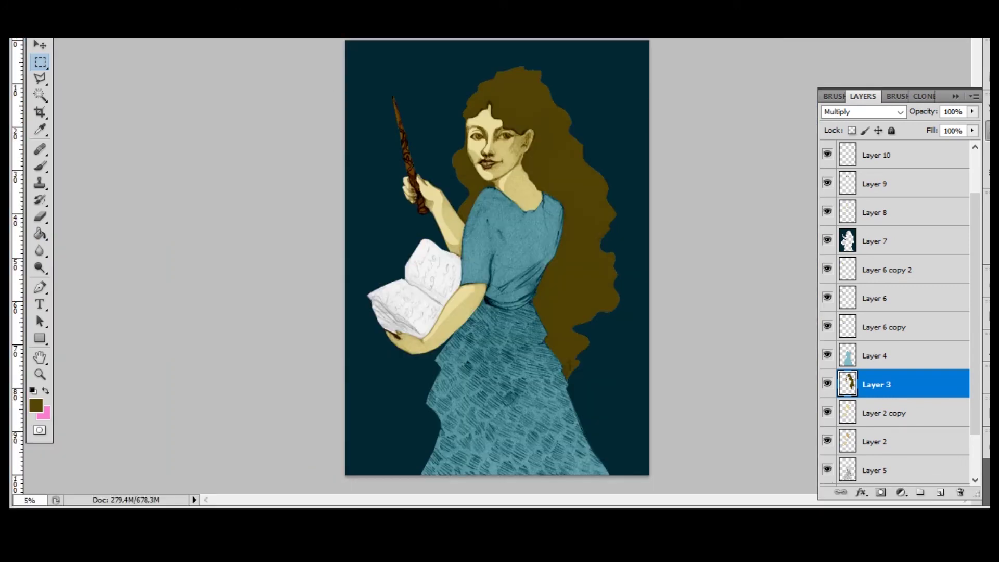